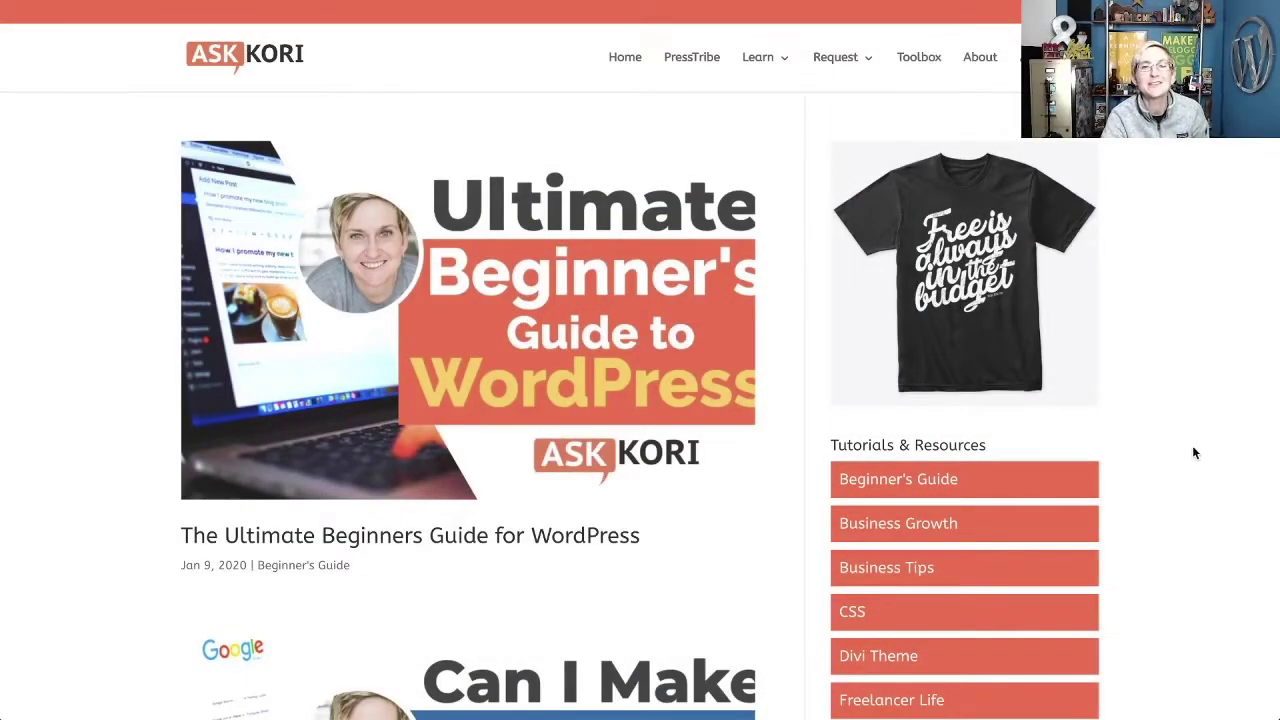
Browse the Ask Kori blog and open the Divi Theme category from Tutorials & Resources.
scroll(1192, 445, "down", 1)
scroll(1192, 445, "up", 1)
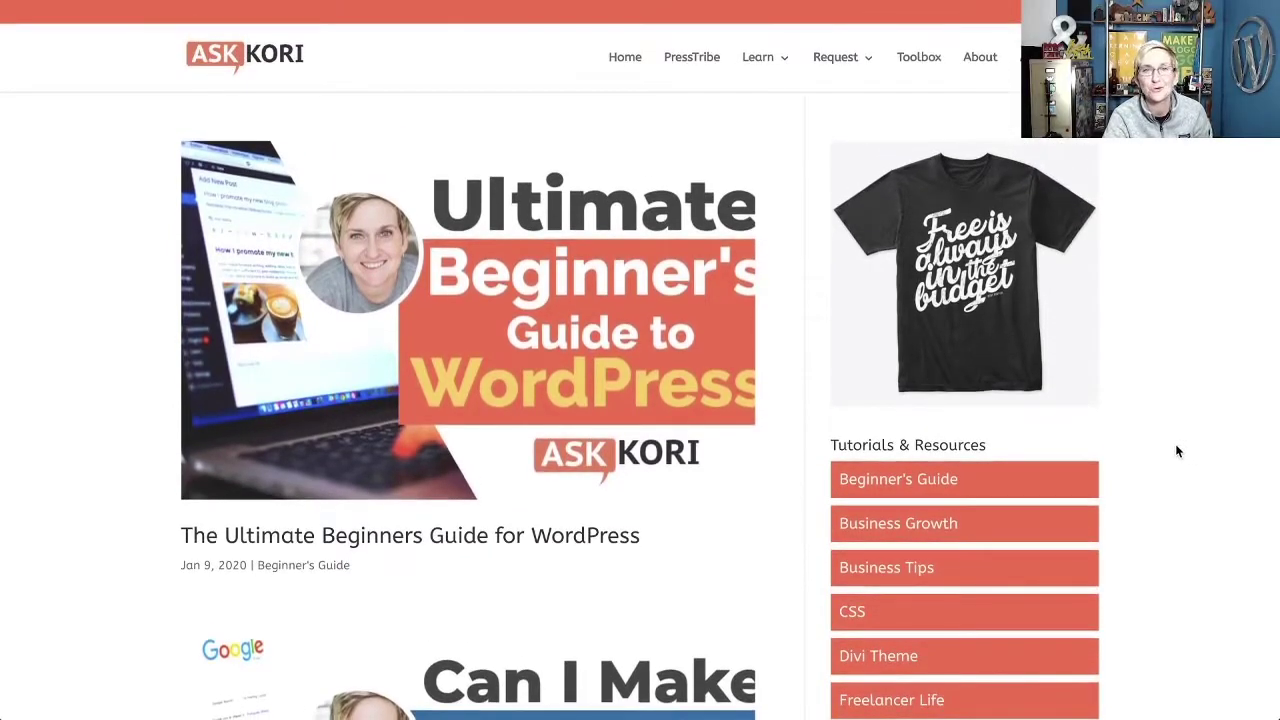
scroll(1168, 446, "down", 5)
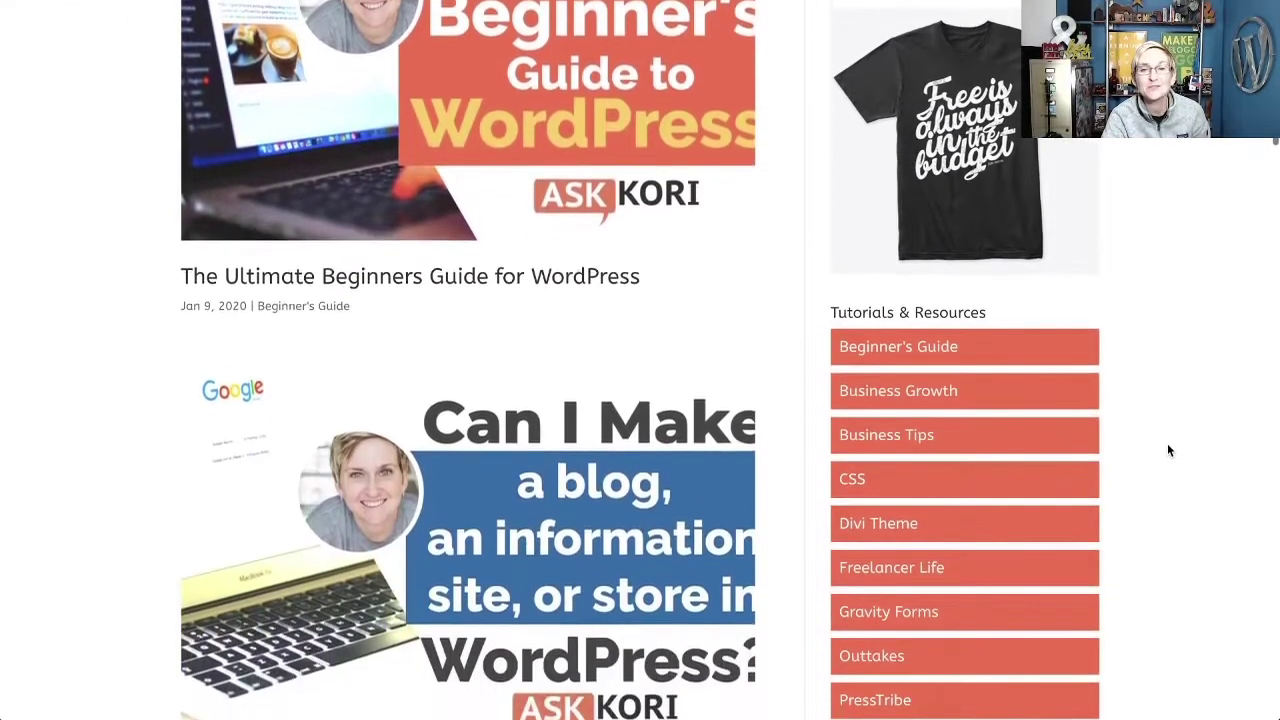
scroll(1168, 450, "down", 6)
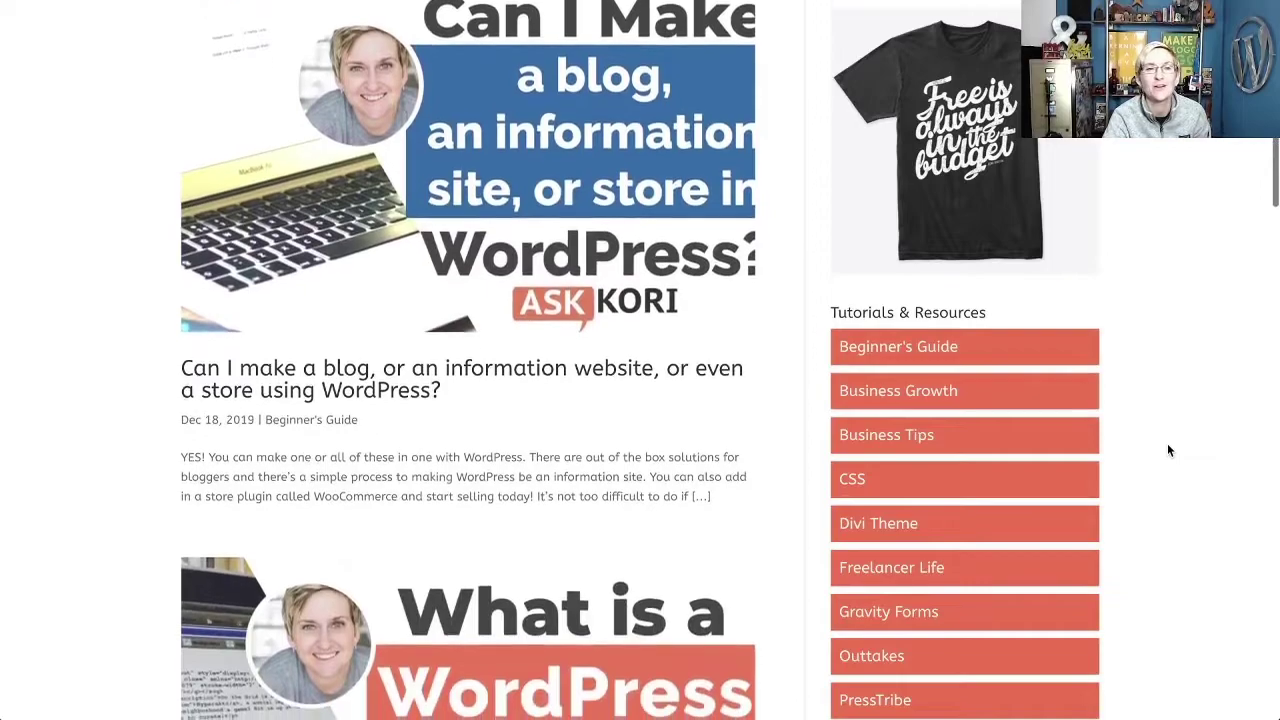
scroll(1167, 450, "down", 2)
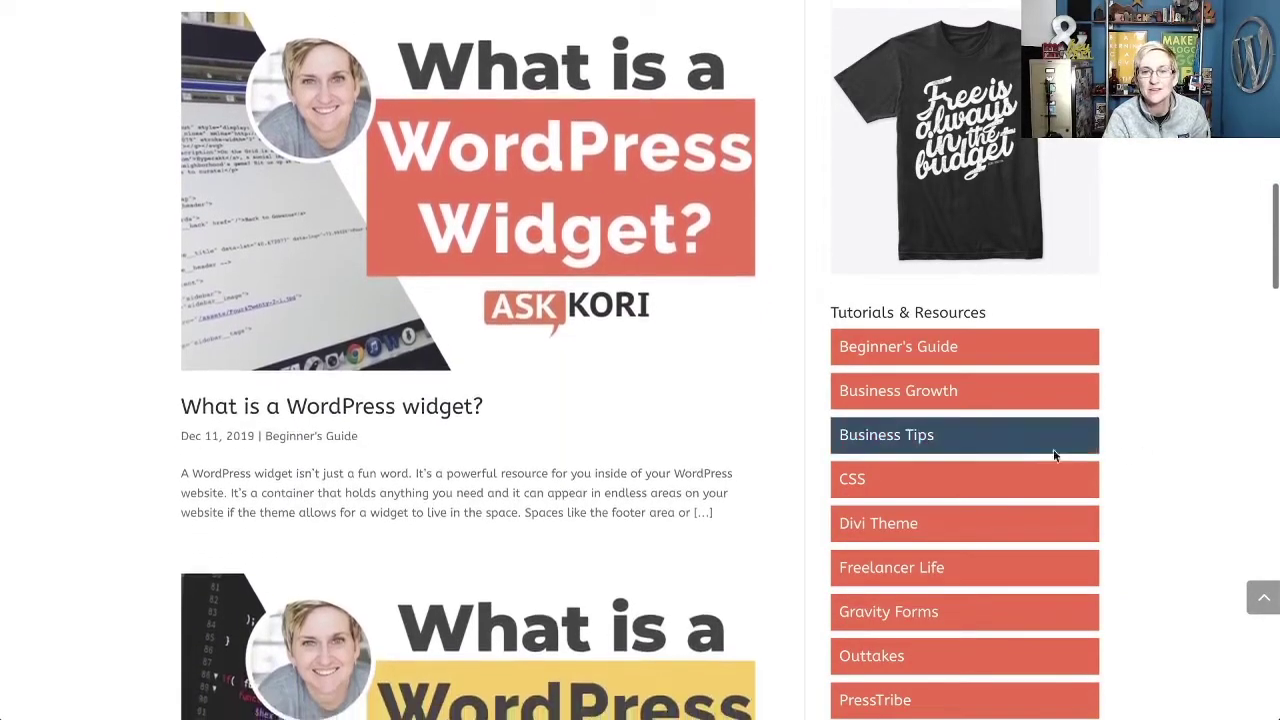
left_click(865, 524)
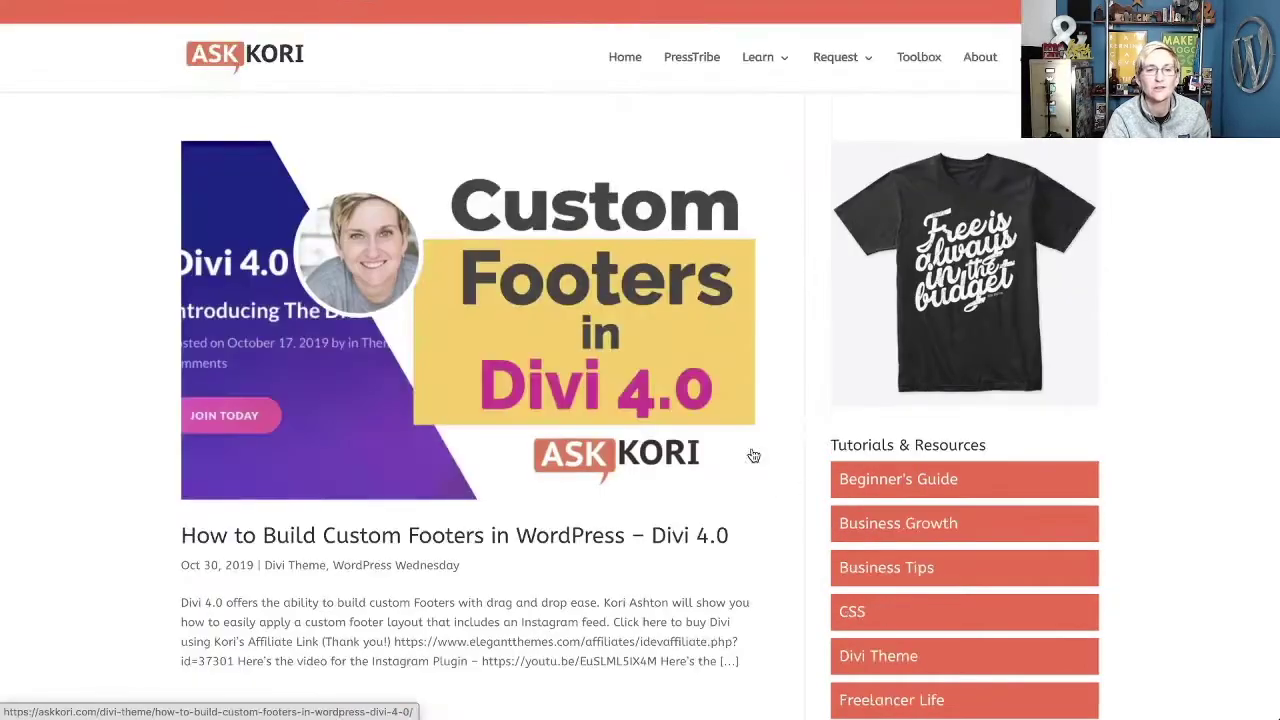
Scroll through the Divi Theme category's post listing.
scroll(784, 451, "down", 3)
scroll(784, 452, "down", 8)
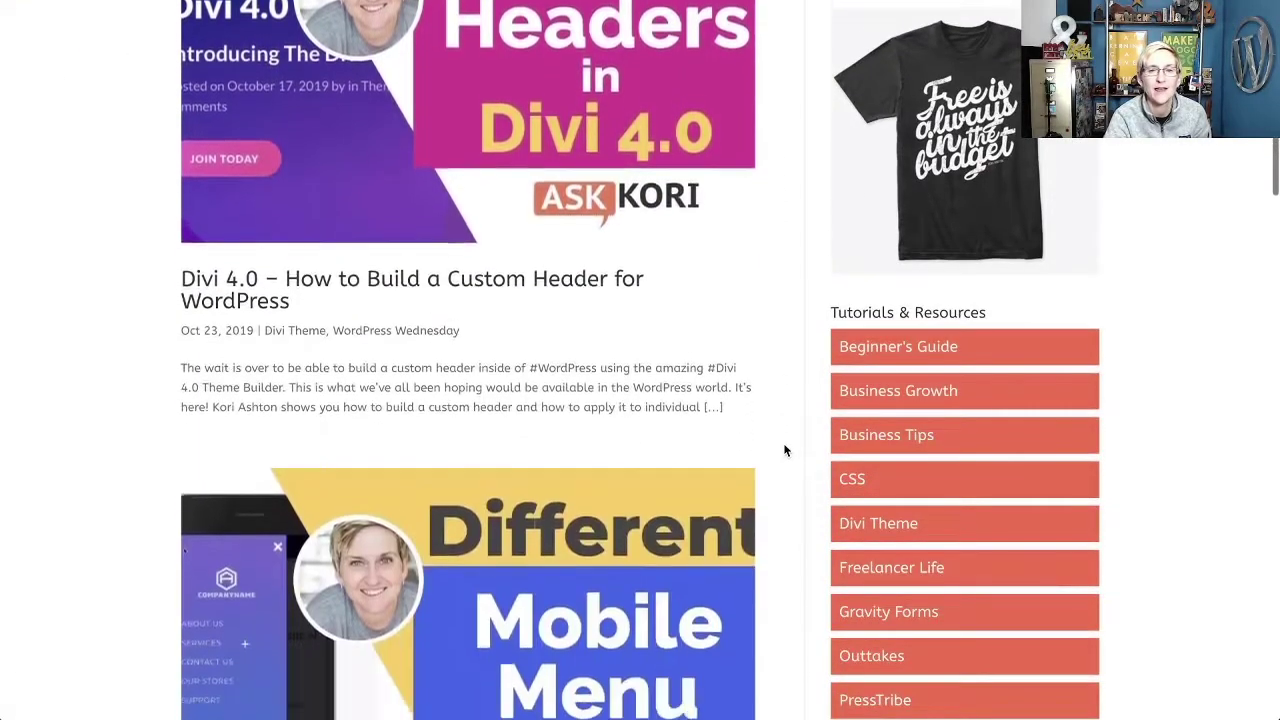
scroll(784, 451, "down", 3)
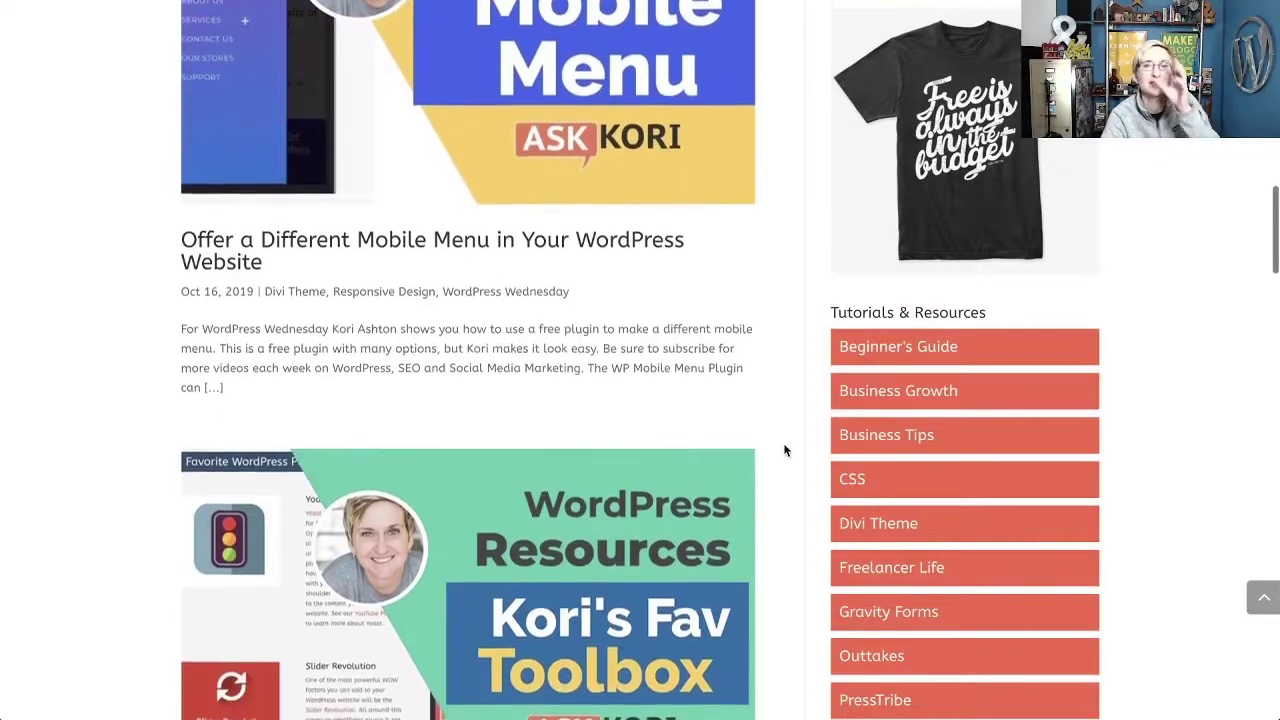
scroll(784, 451, "down", 1)
scroll(784, 451, "down", 12)
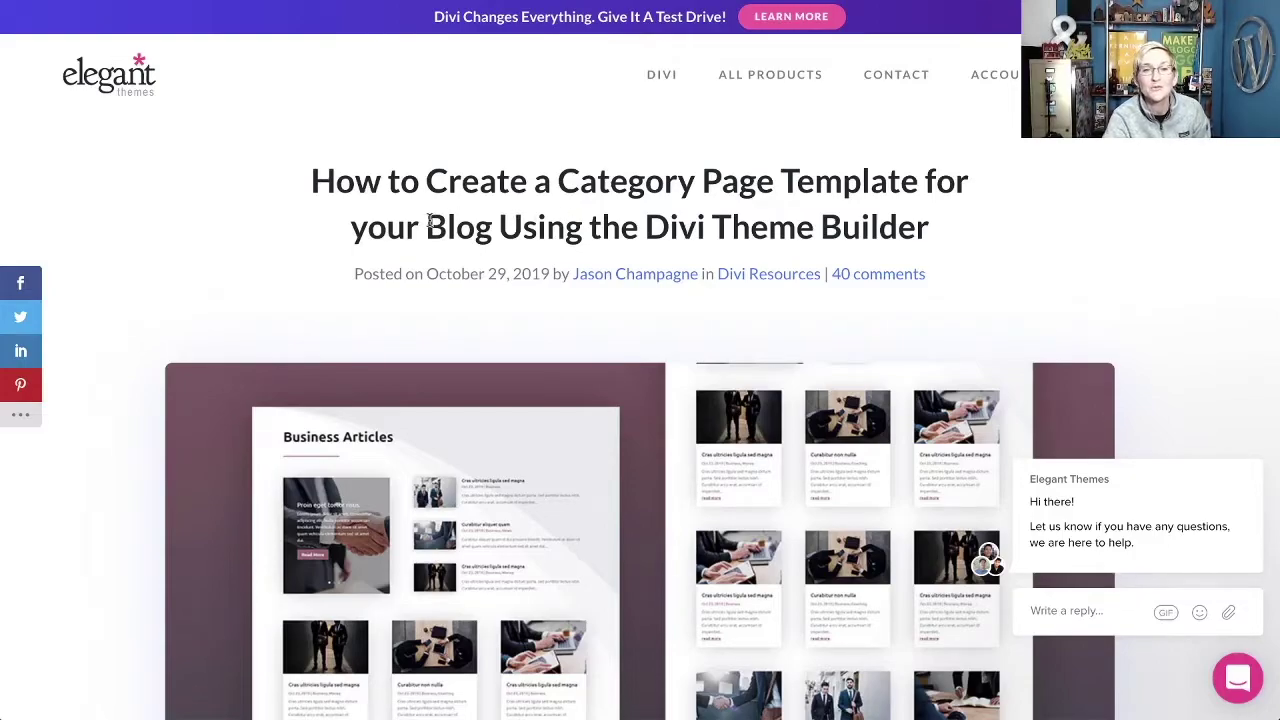
Read down through the category page template tutorial article.
scroll(430, 225, "down", 3)
scroll(430, 225, "up", 3)
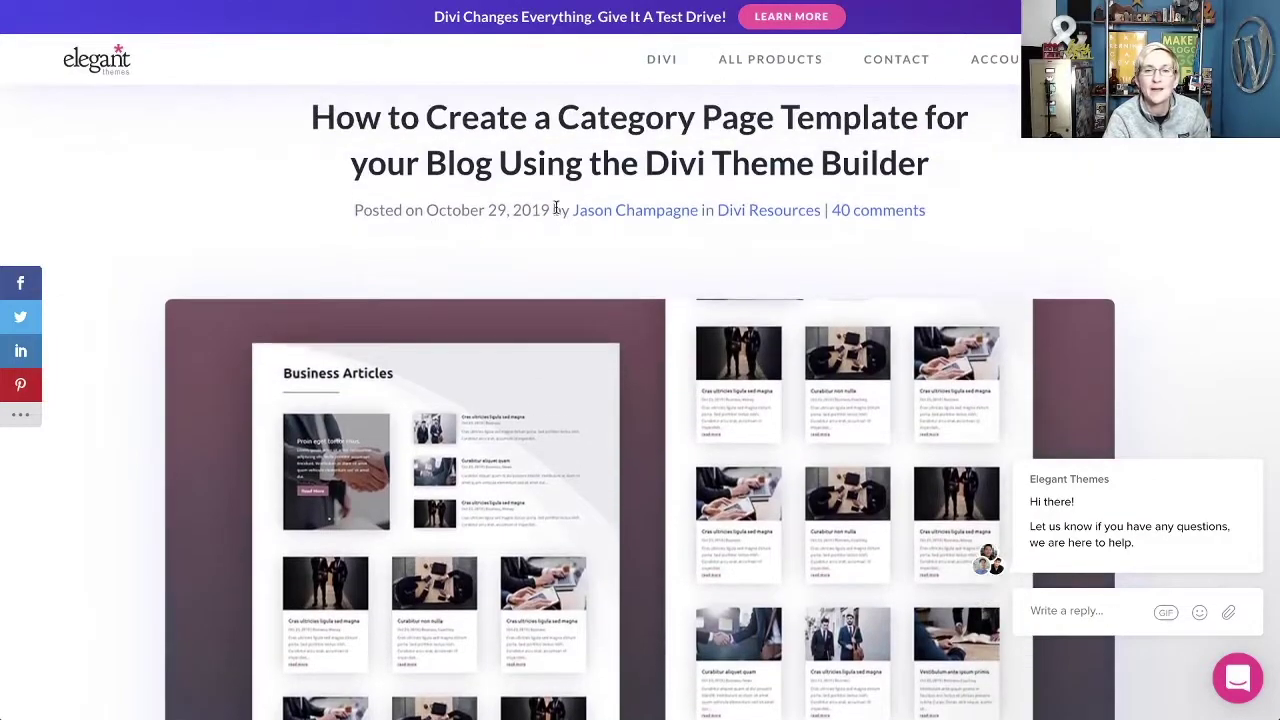
scroll(430, 205, "down", 3)
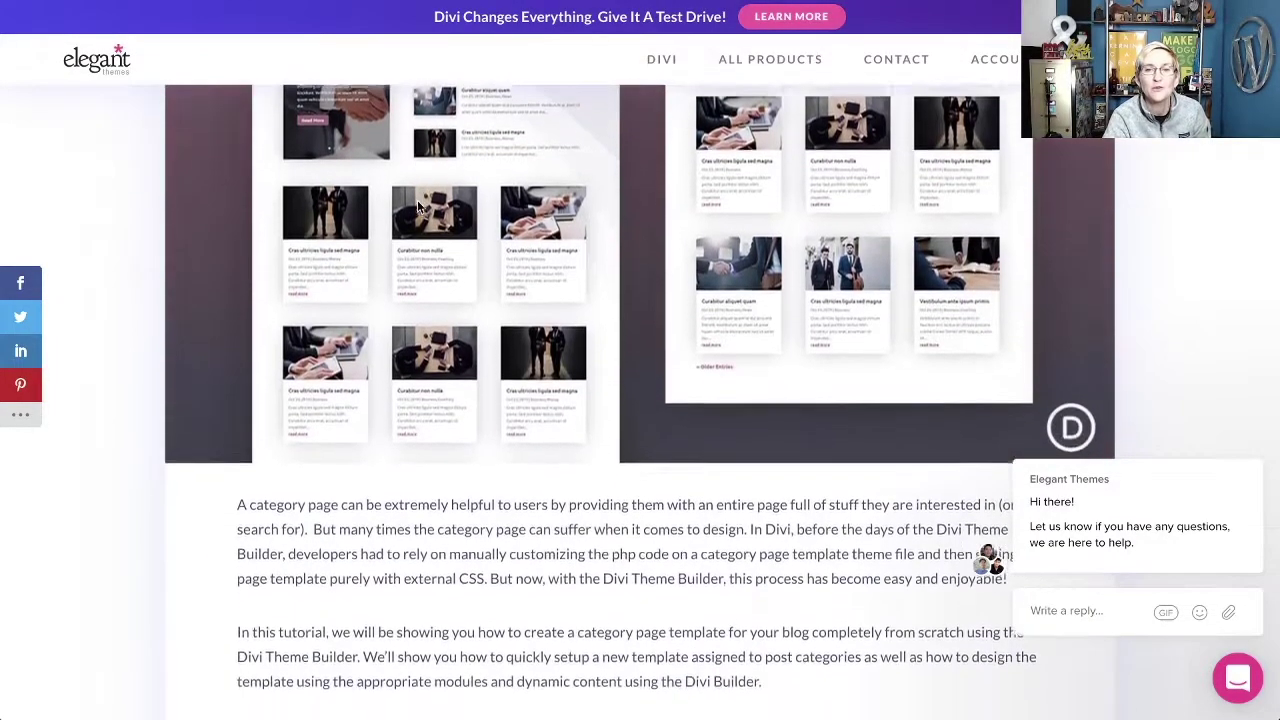
scroll(563, 256, "up", 1)
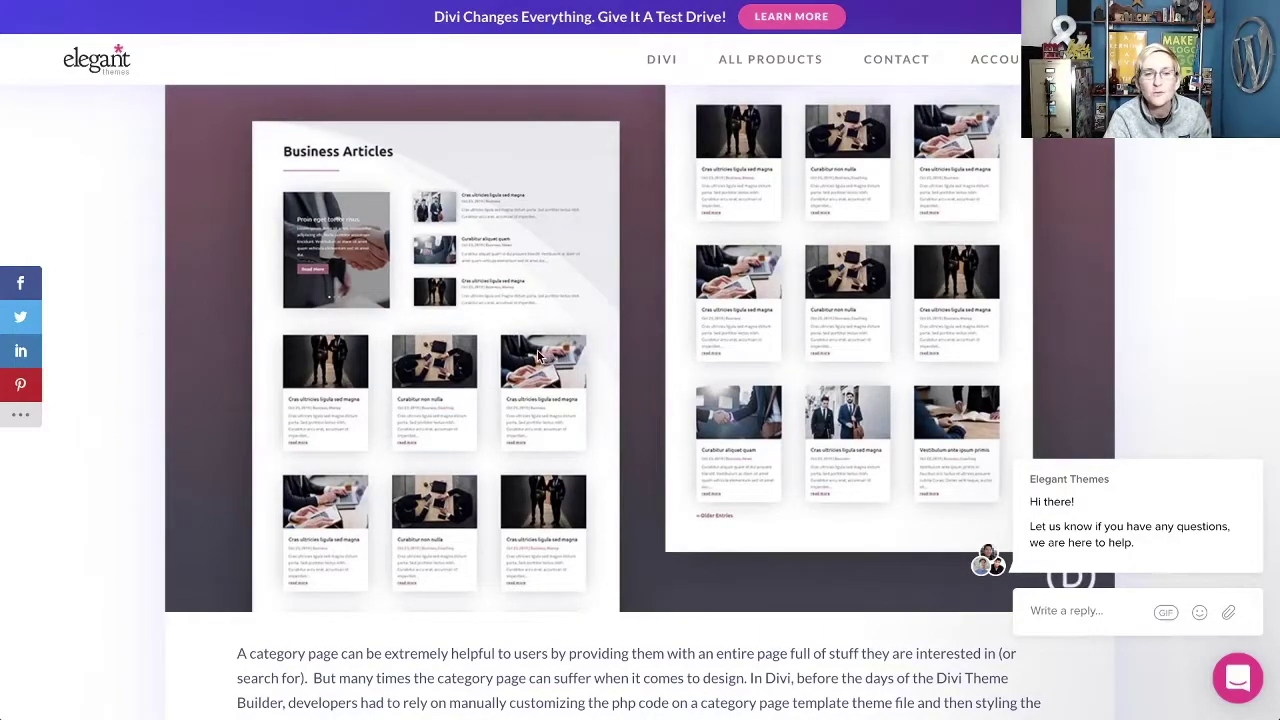
scroll(538, 352, "down", 3)
scroll(538, 352, "down", 8)
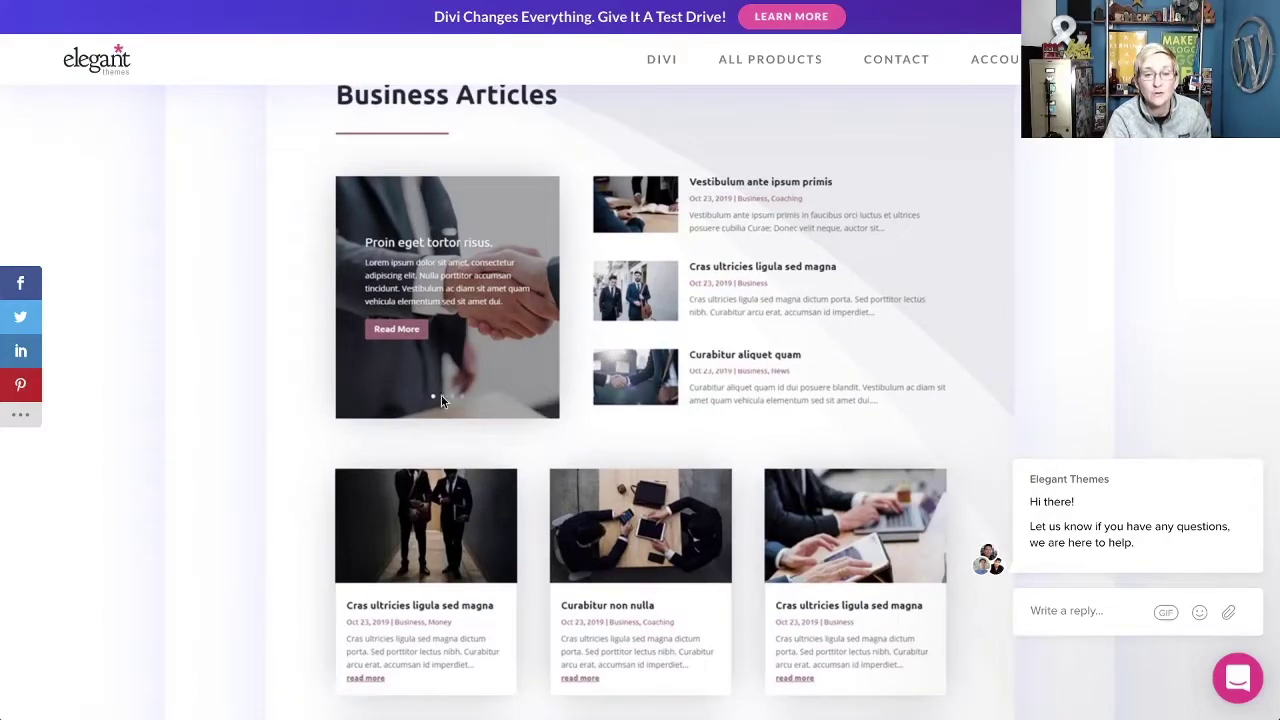
scroll(441, 395, "down", 5)
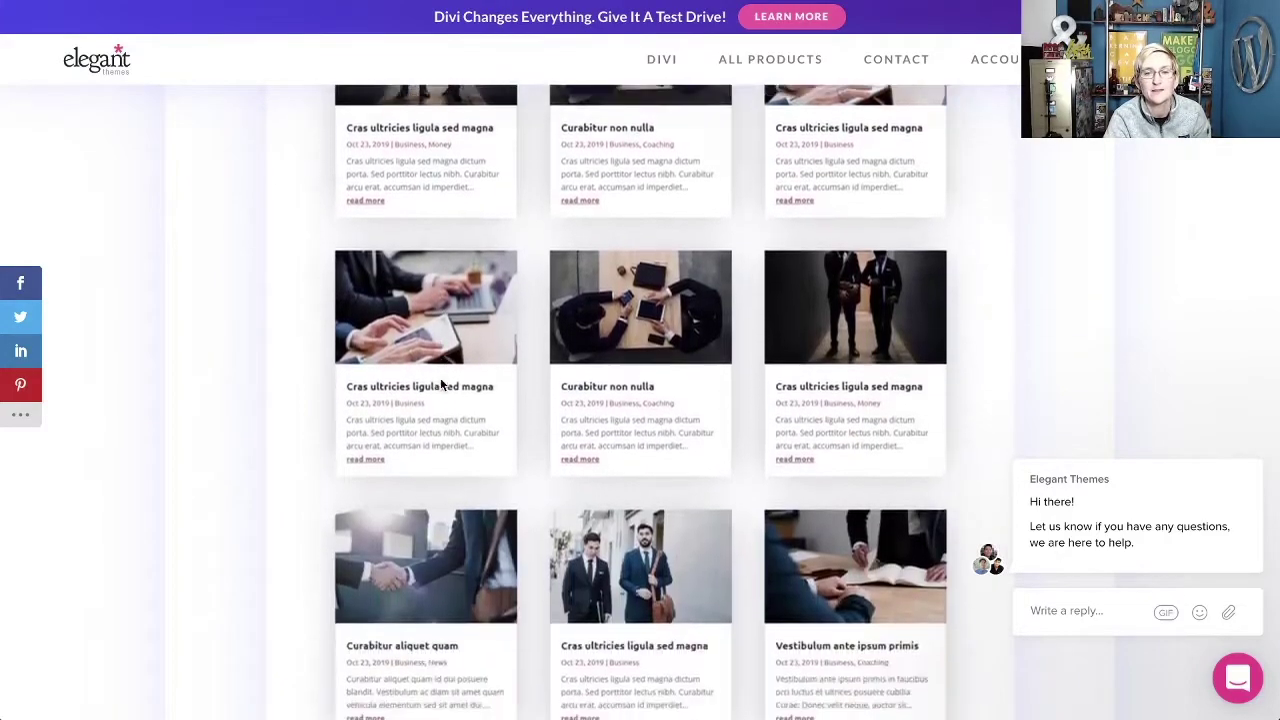
scroll(440, 383, "down", 6)
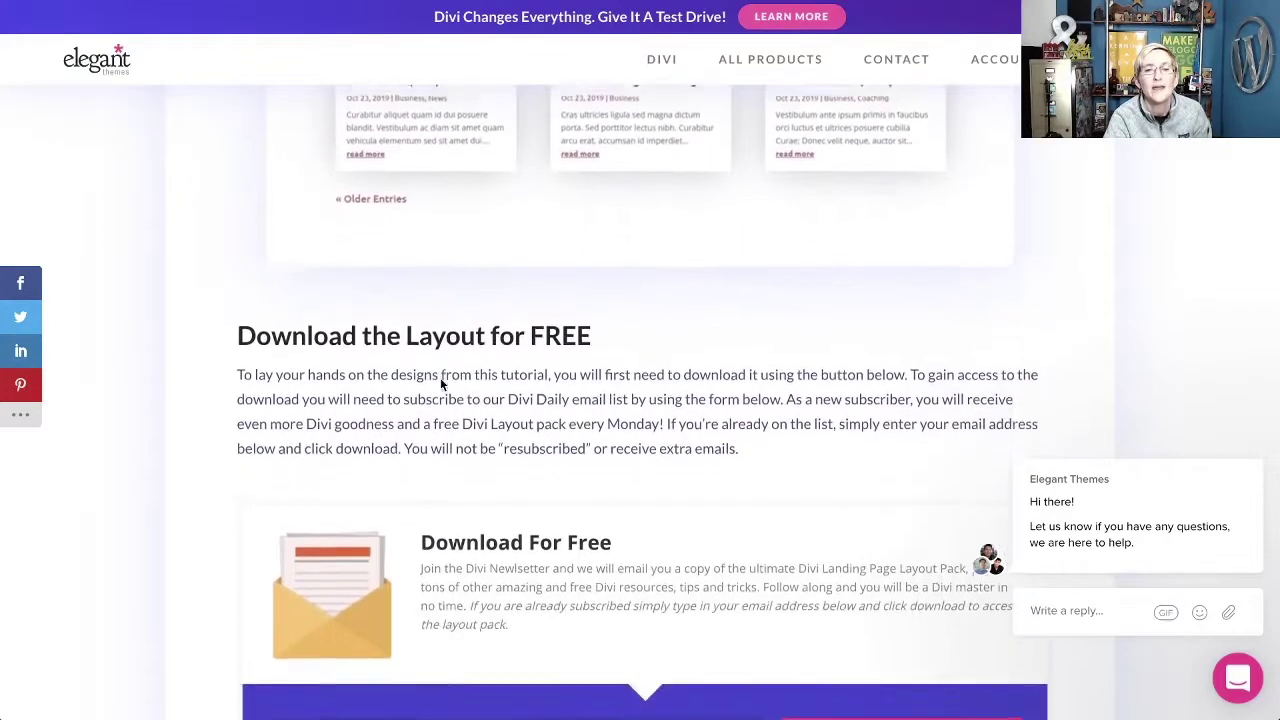
scroll(440, 383, "down", 6)
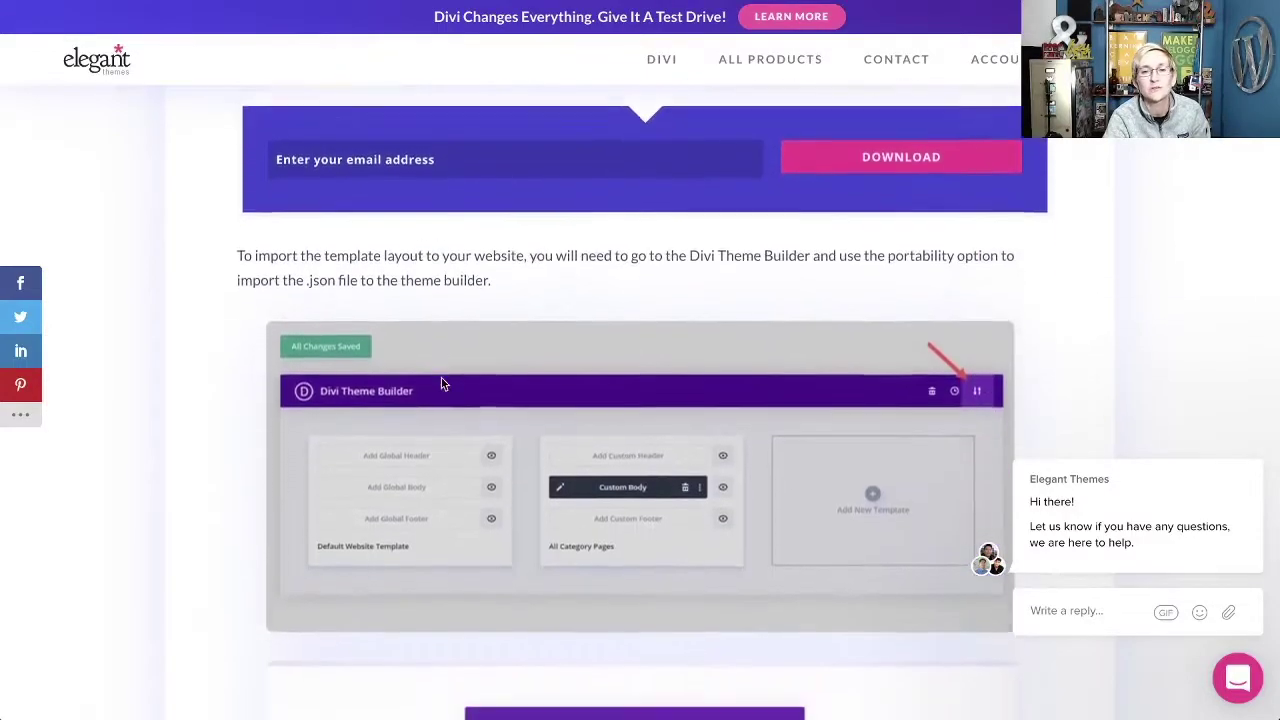
scroll(443, 384, "down", 1)
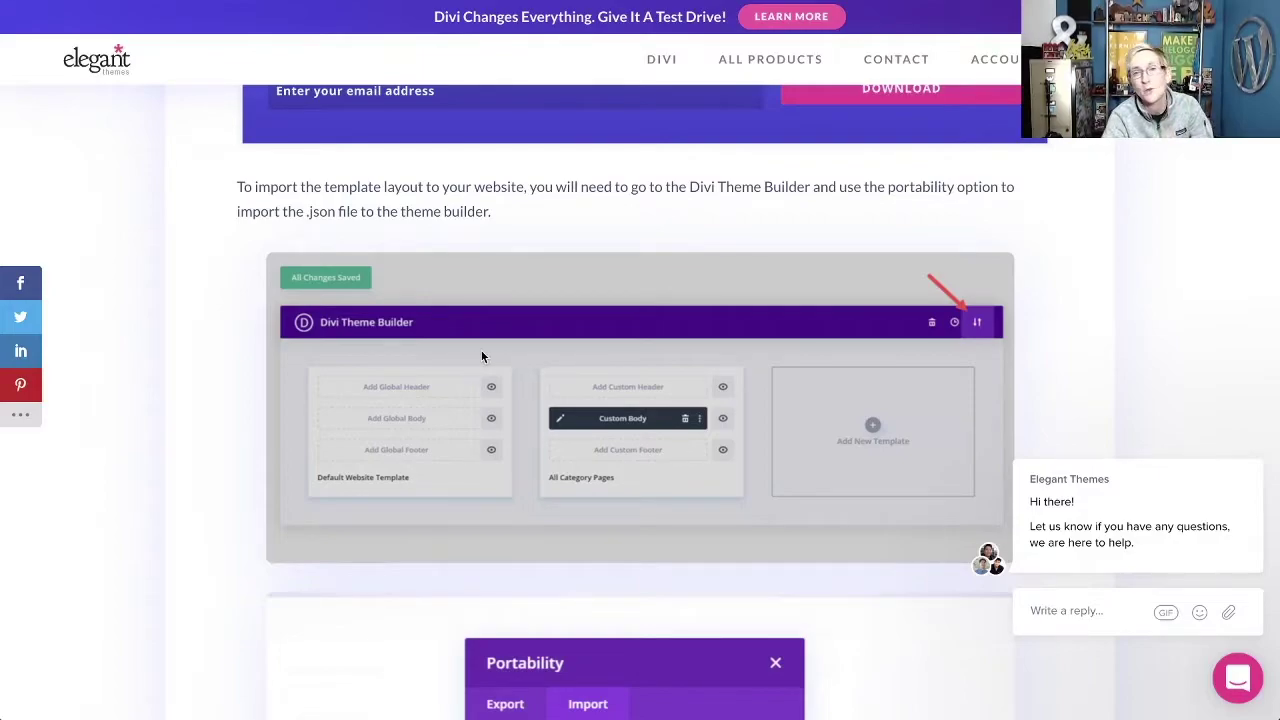
Return to the 'Download the Layout for FREE' heading and highlight its 'Layout for FREE' words.
scroll(477, 349, "down", 1)
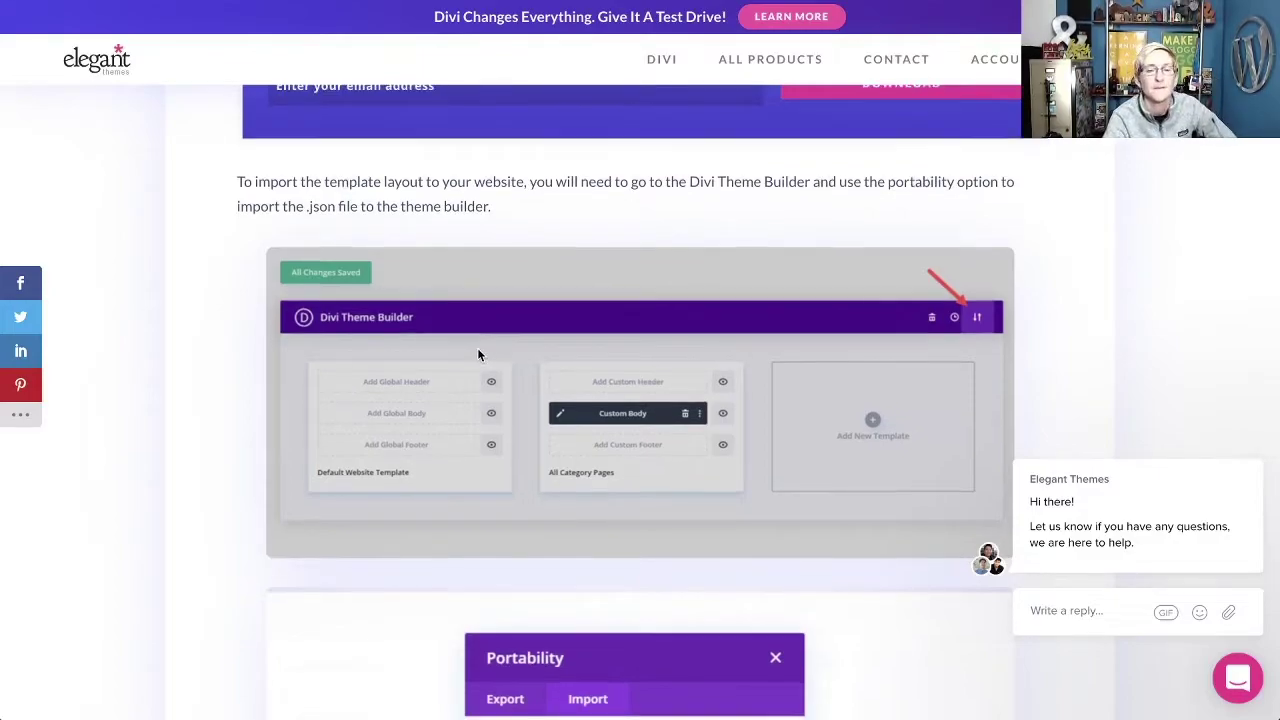
scroll(477, 354, "up", 3)
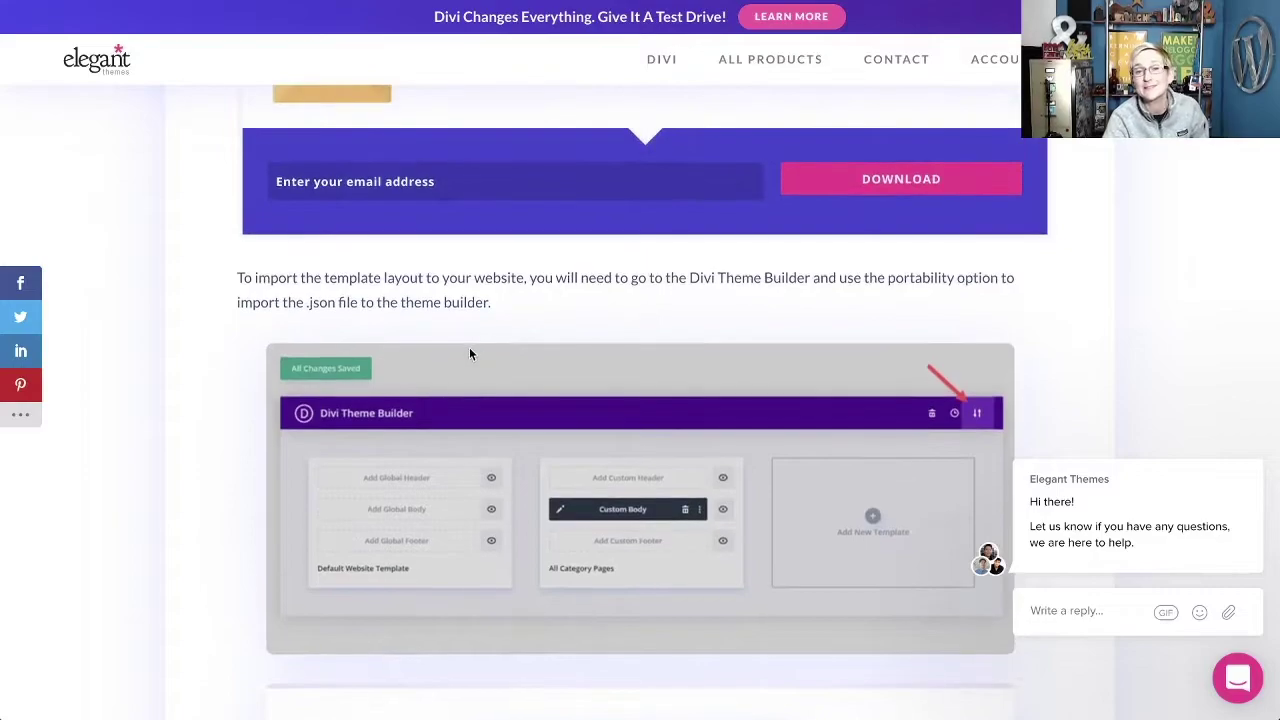
scroll(466, 346, "up", 1)
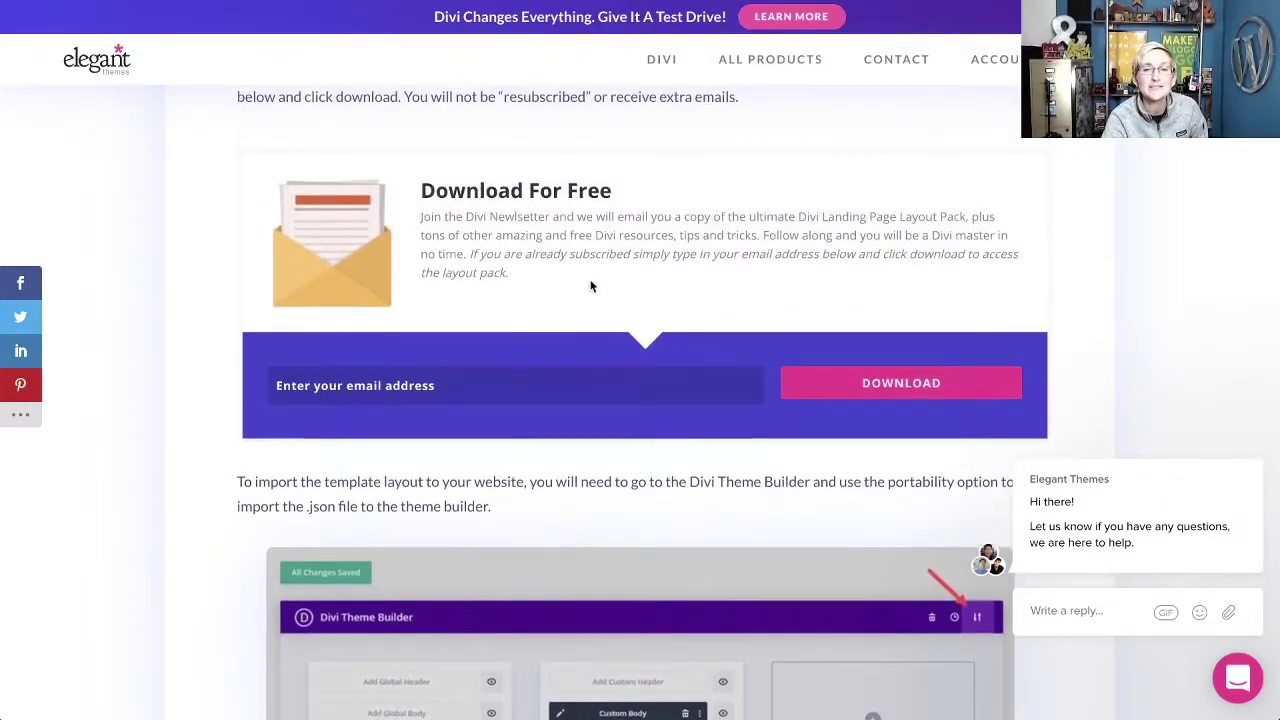
scroll(565, 264, "up", 4)
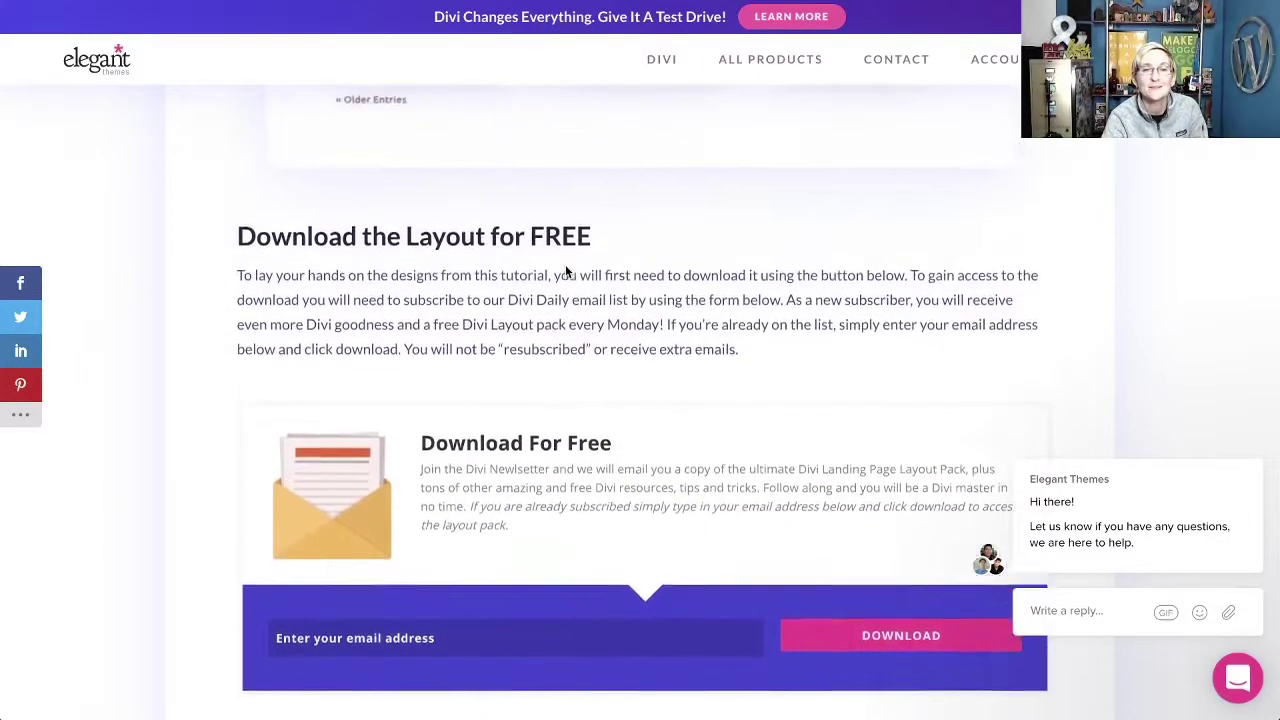
left_click_drag(405, 250, 593, 256)
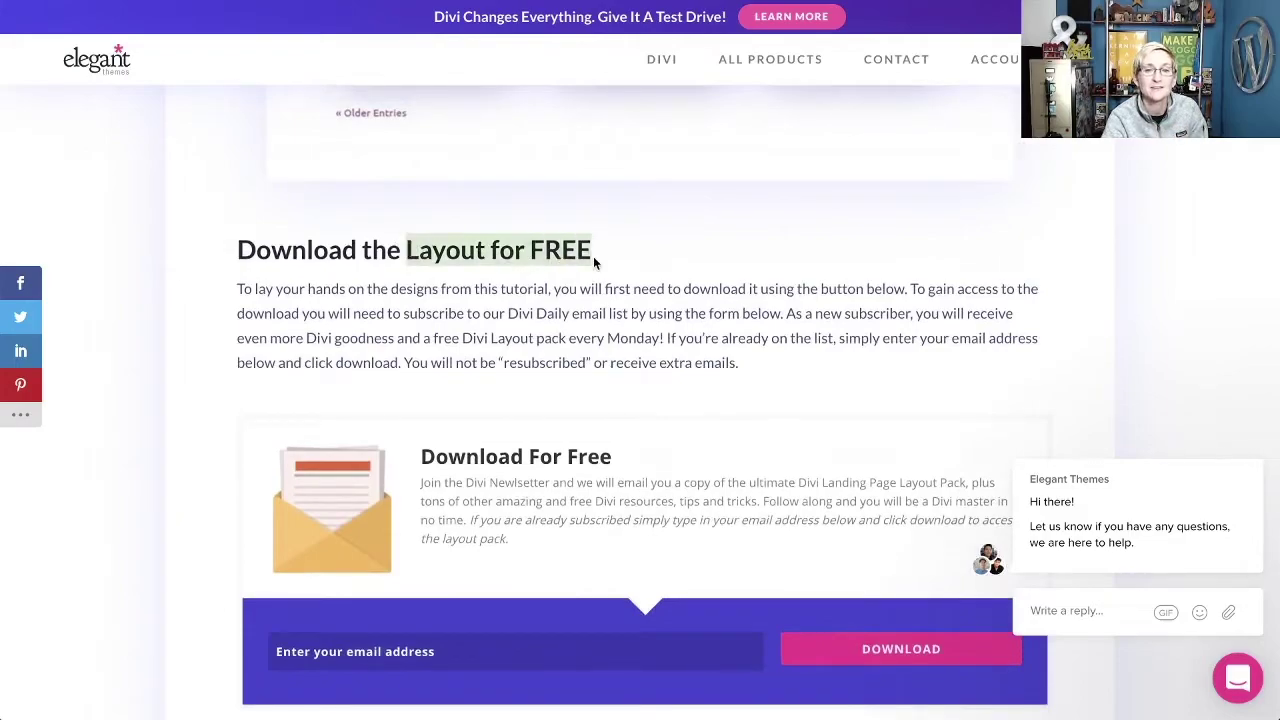
scroll(592, 258, "up", 18)
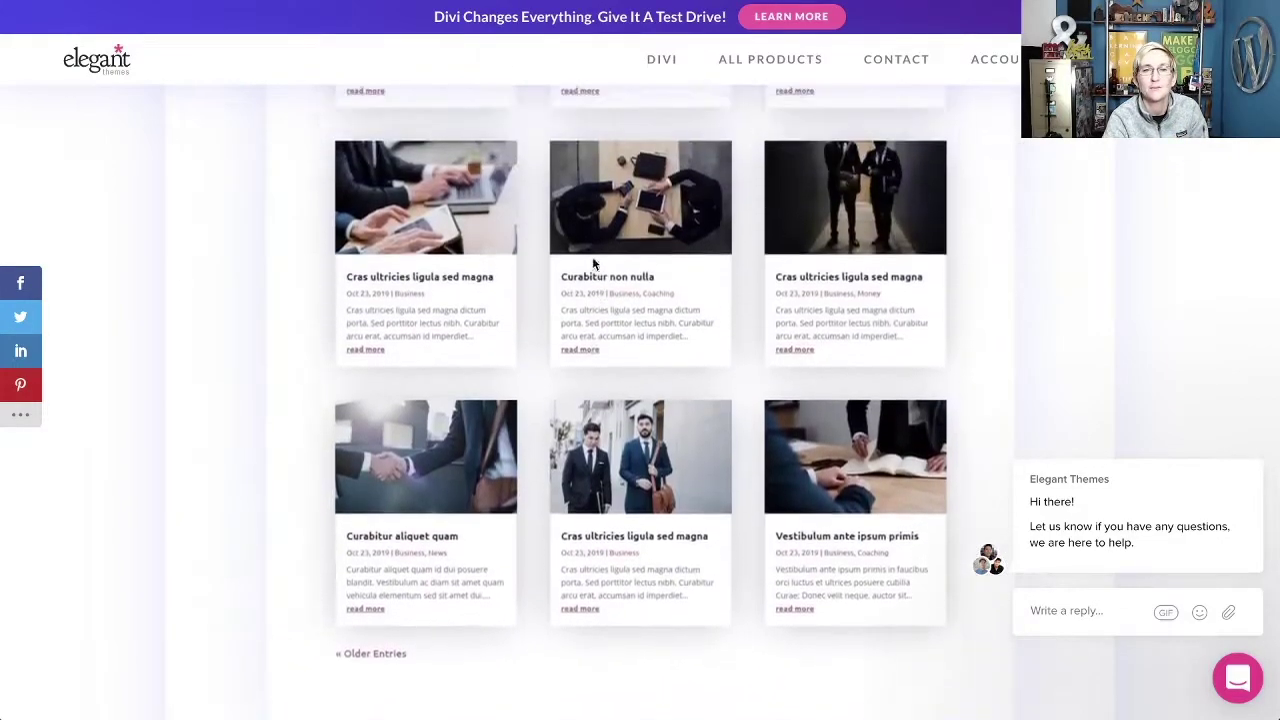
scroll(593, 262, "up", 3)
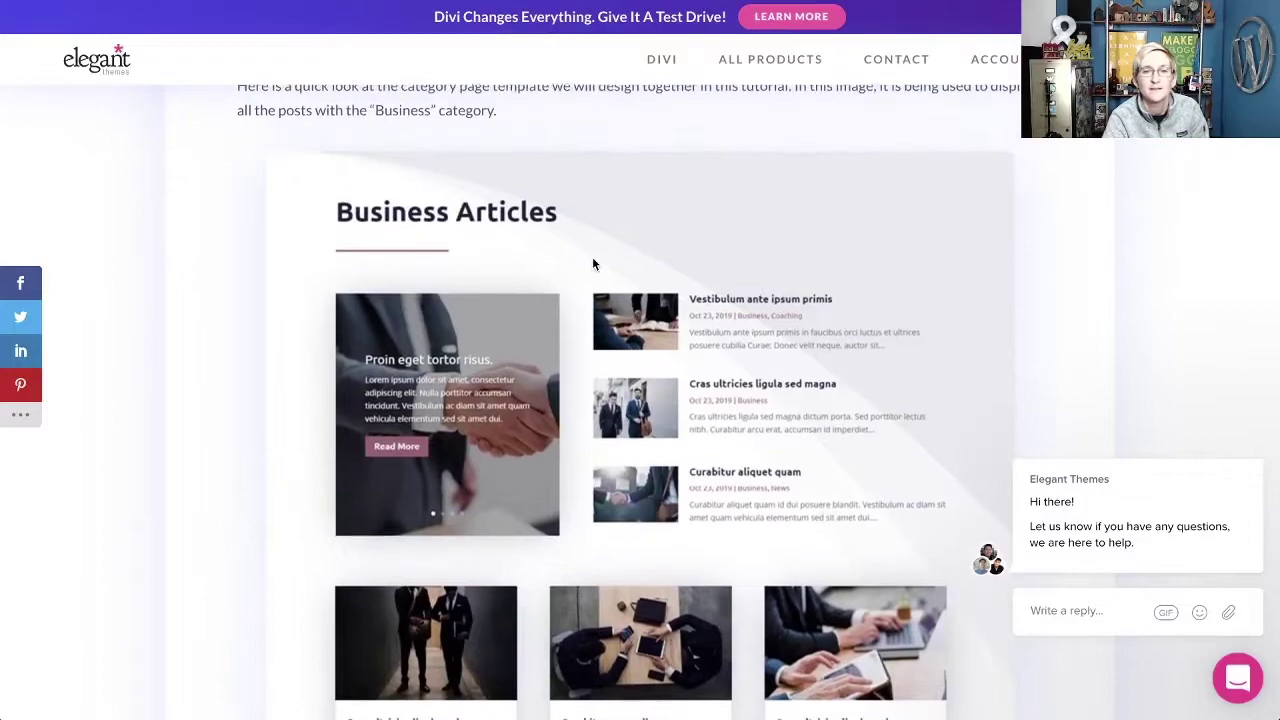
scroll(593, 262, "down", 8)
scroll(593, 262, "down", 4)
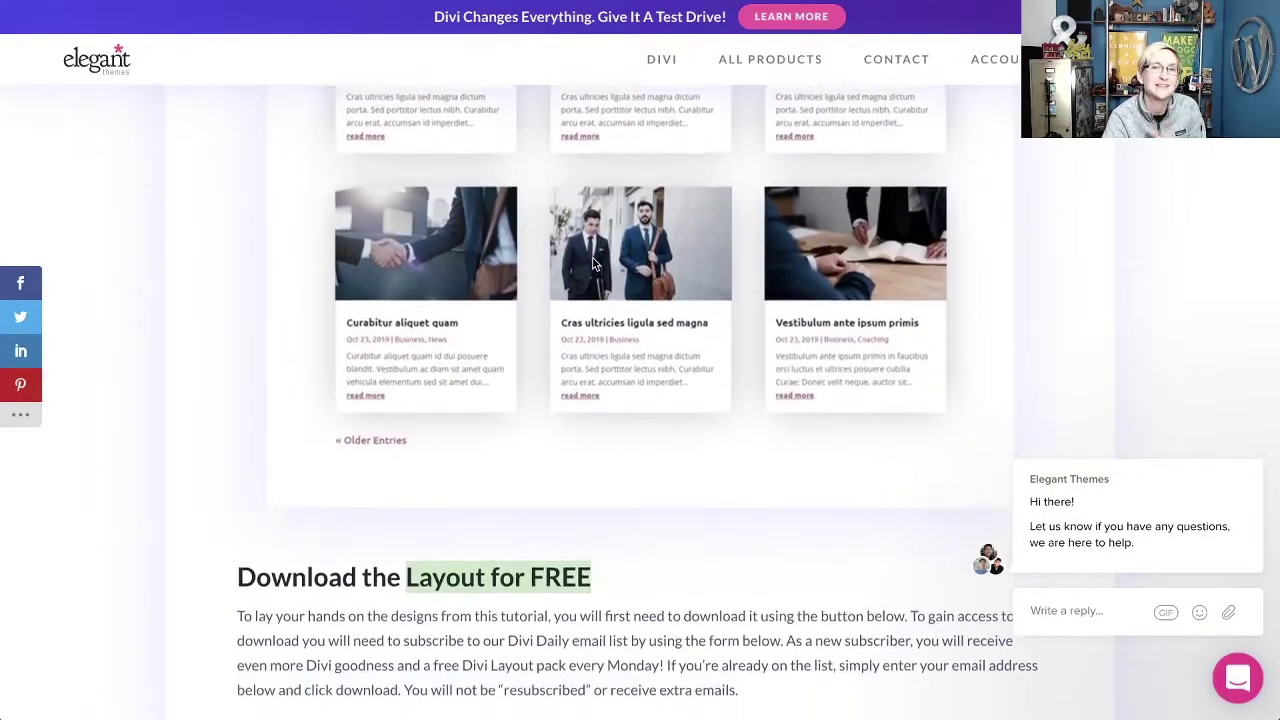
scroll(592, 260, "up", 1)
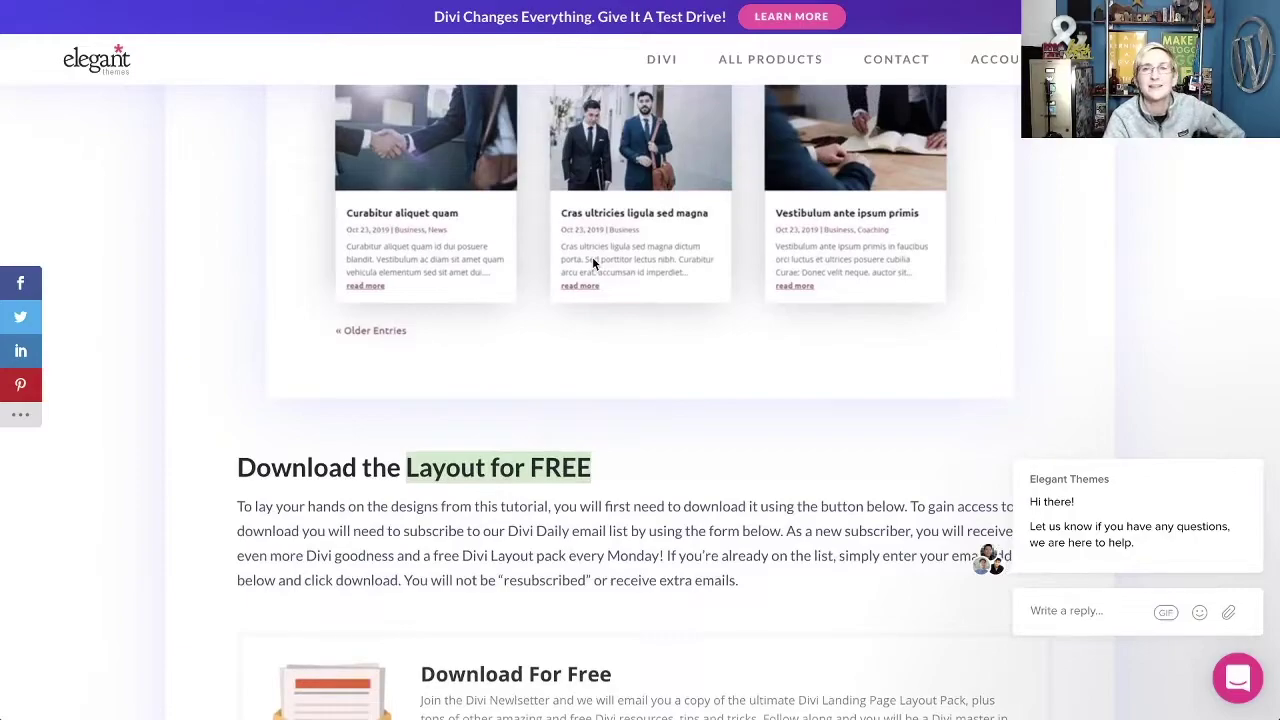
scroll(565, 336, "down", 4)
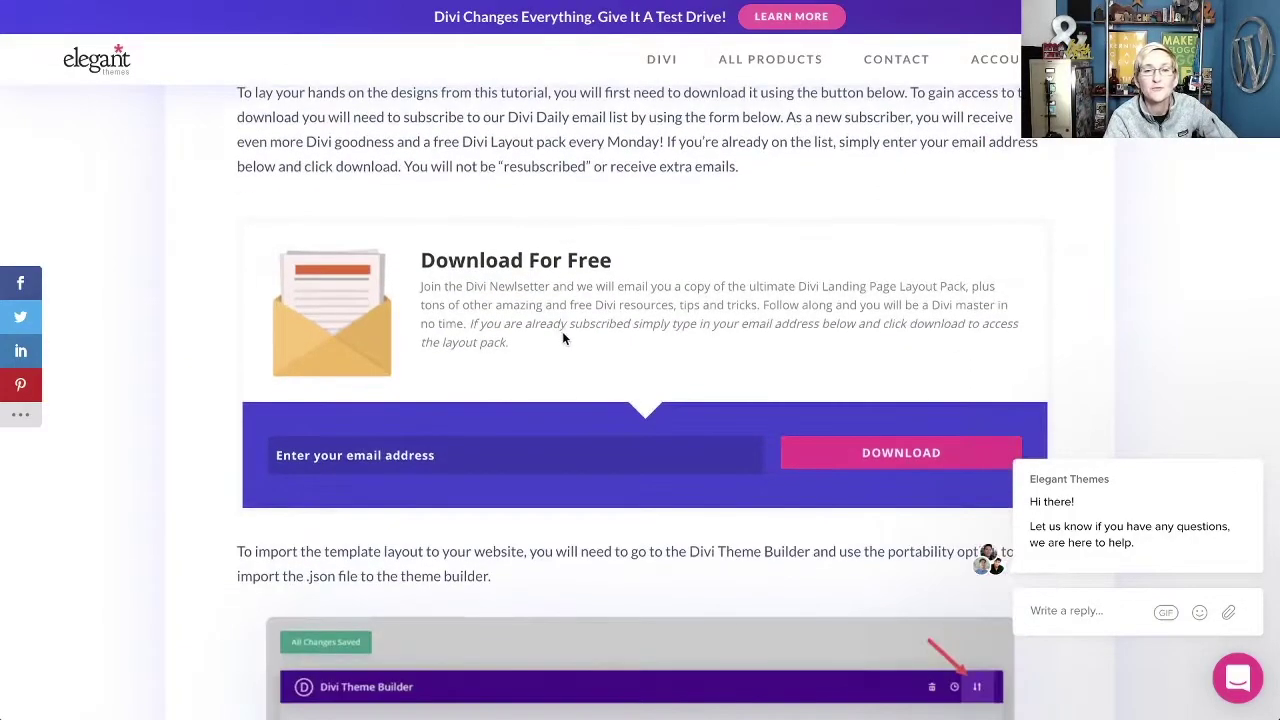
Enter the site's e-mail address in the download form and submit it.
left_click(545, 451)
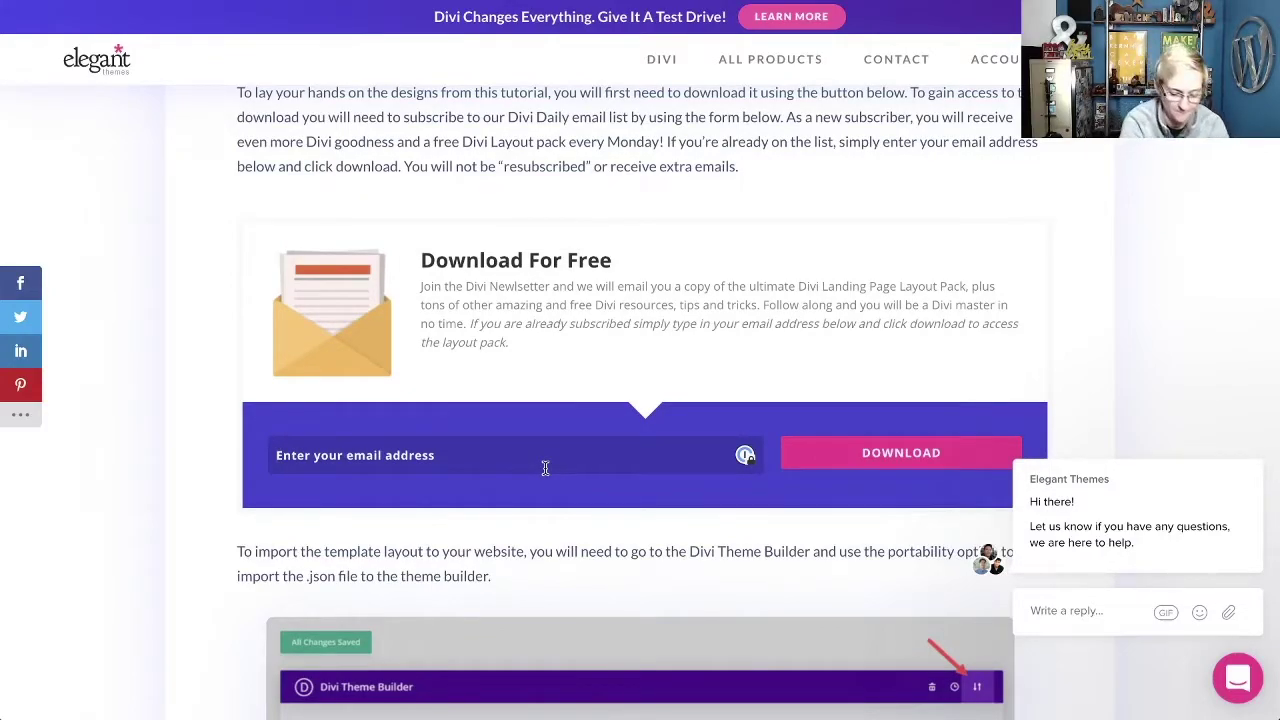
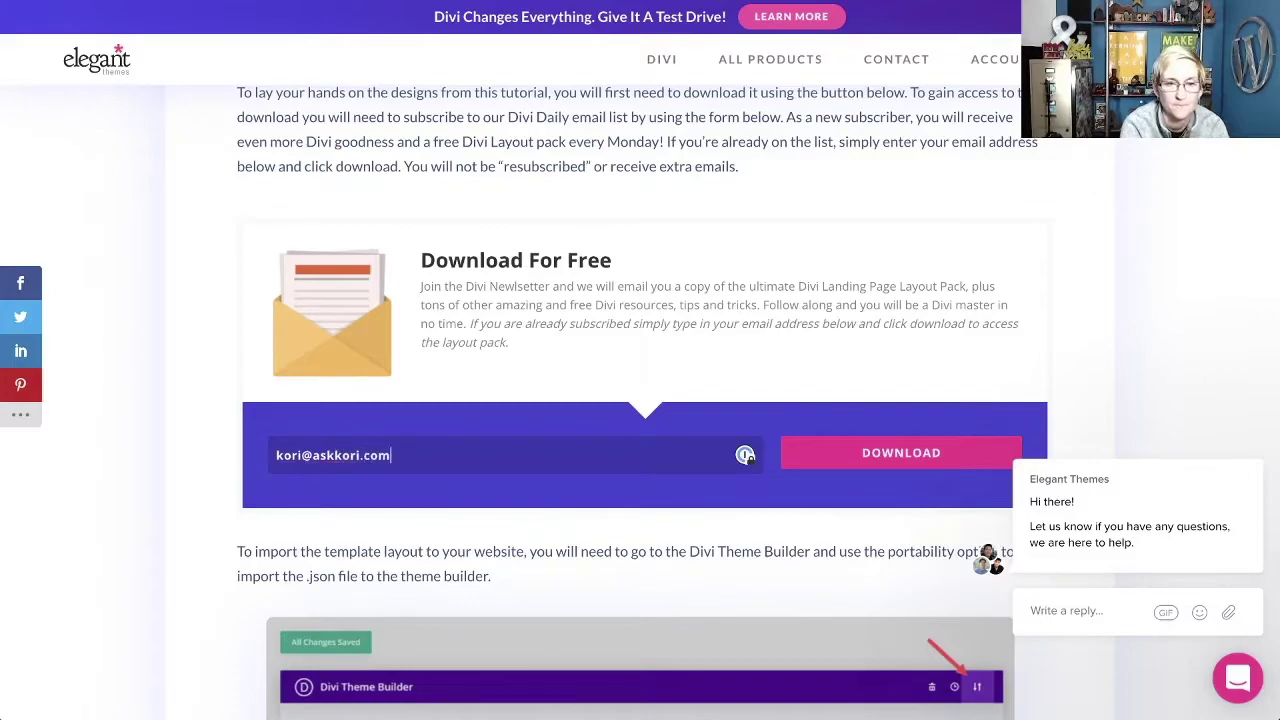
left_click(892, 449)
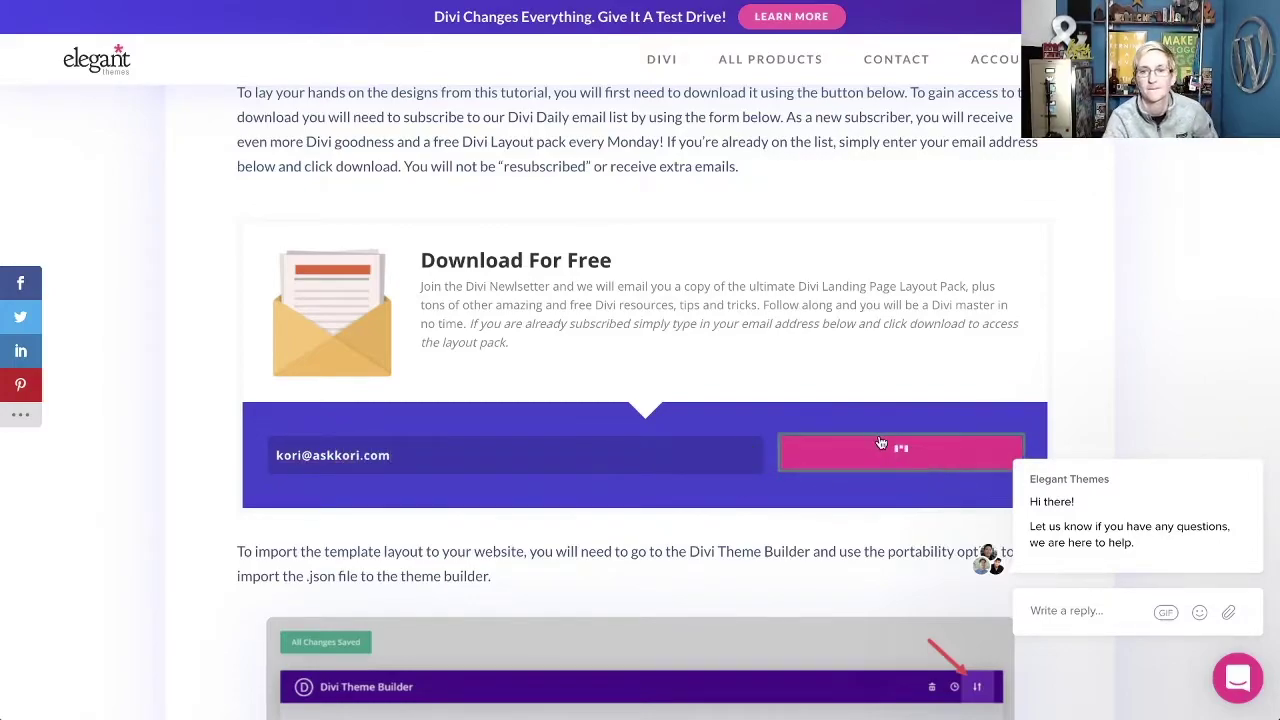
Download the category-page layout files zip.
scroll(686, 414, "down", 1)
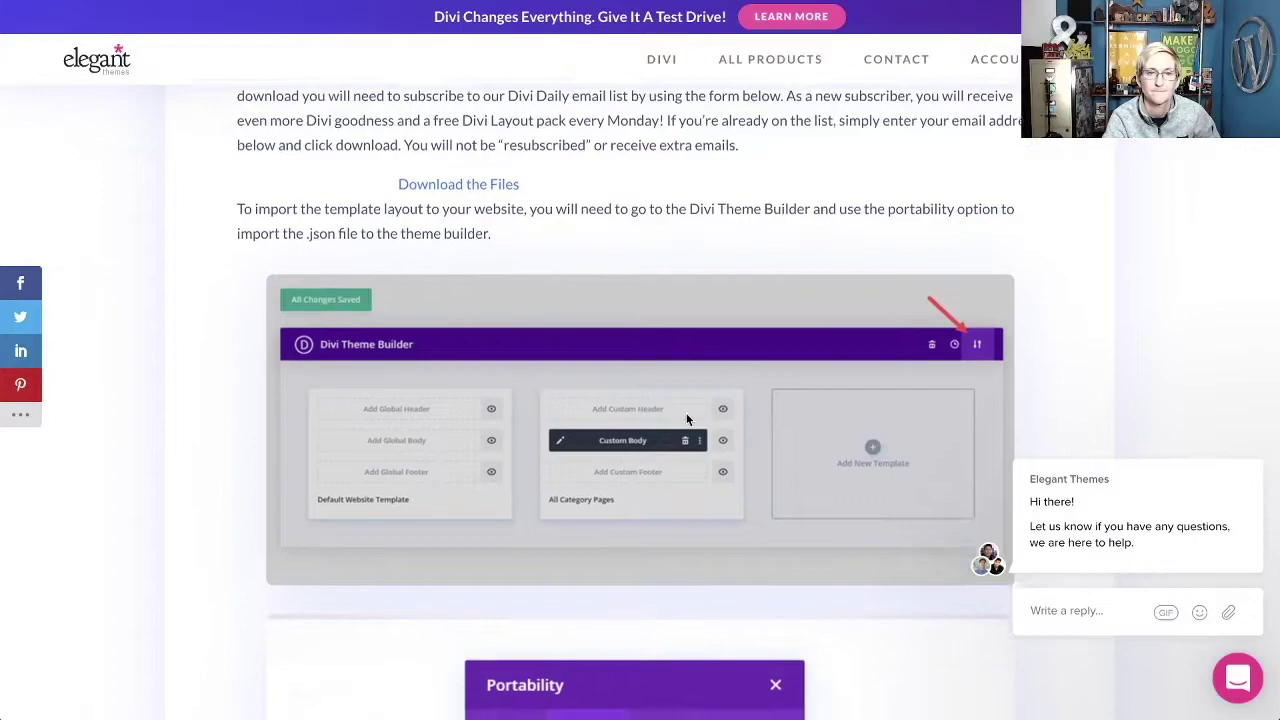
scroll(686, 418, "up", 3)
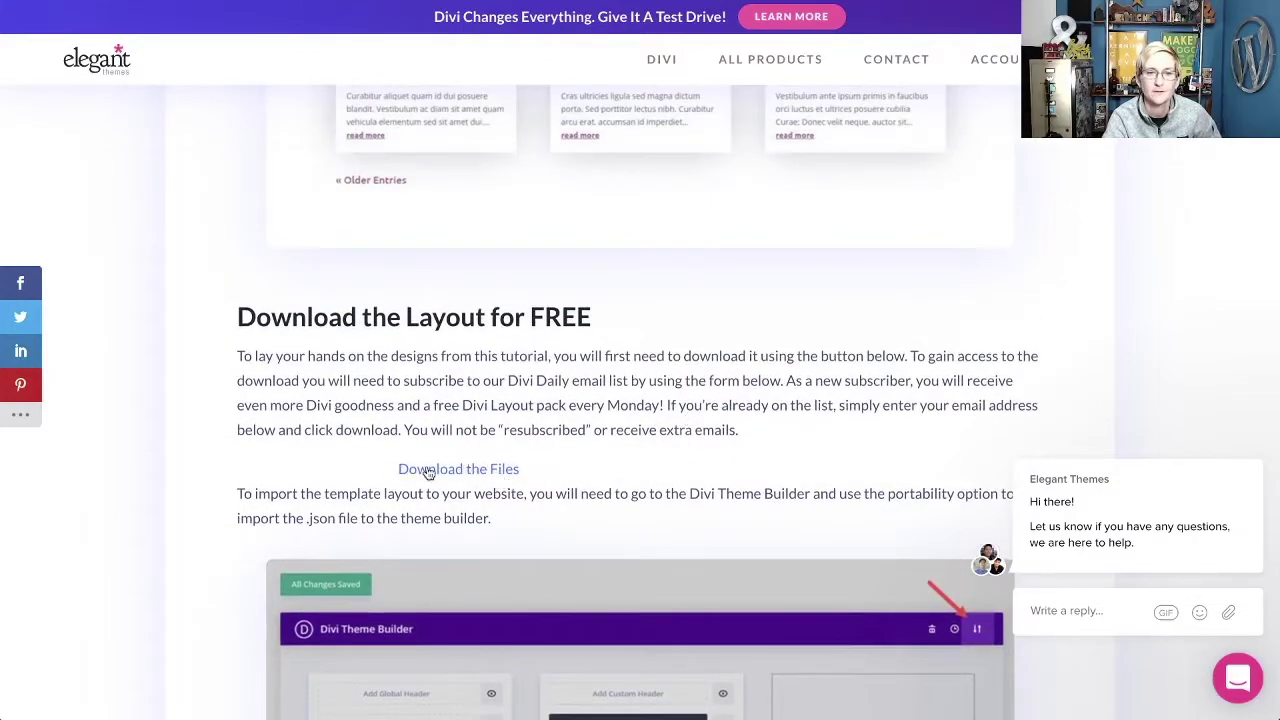
left_click(428, 471)
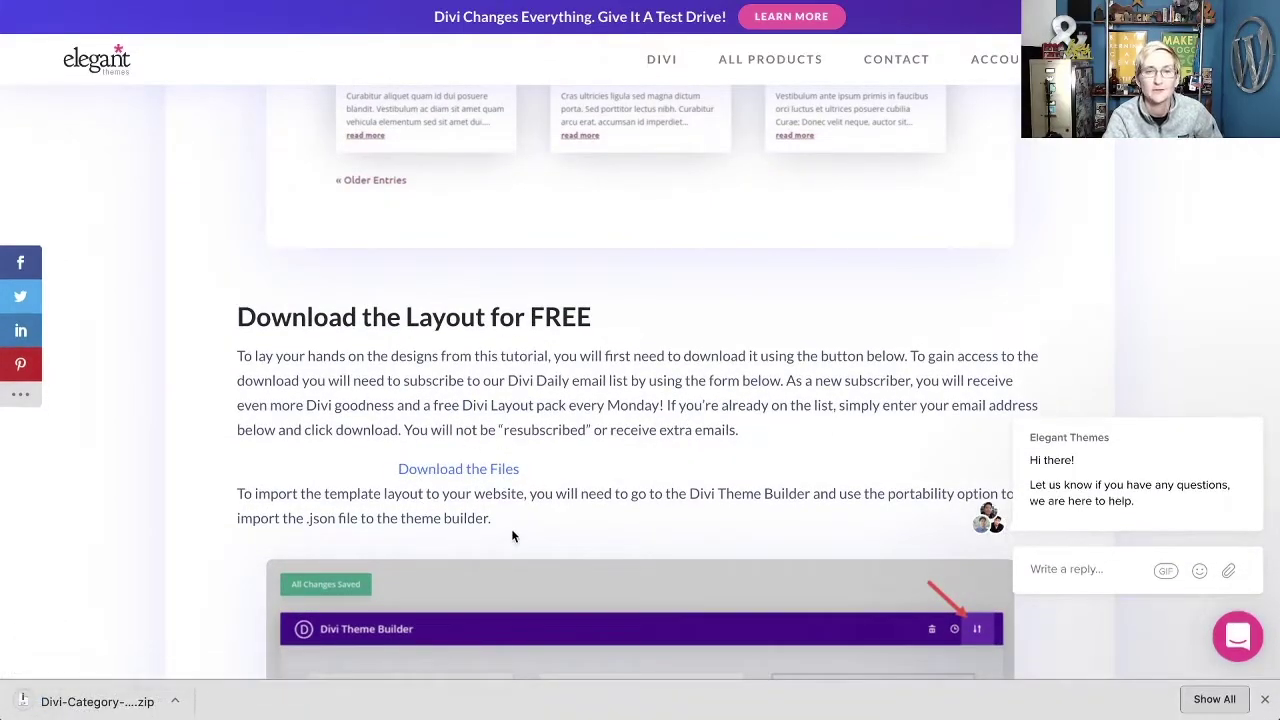
scroll(511, 536, "down", 1)
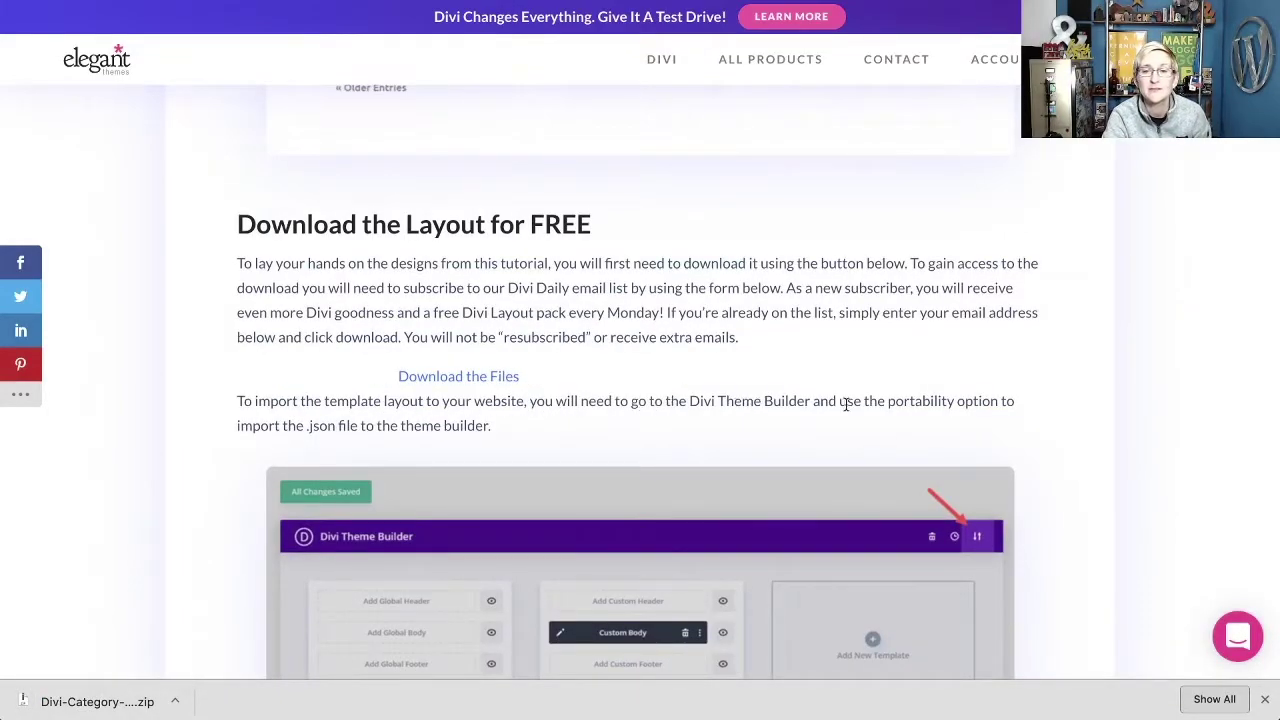
scroll(813, 416, "down", 2)
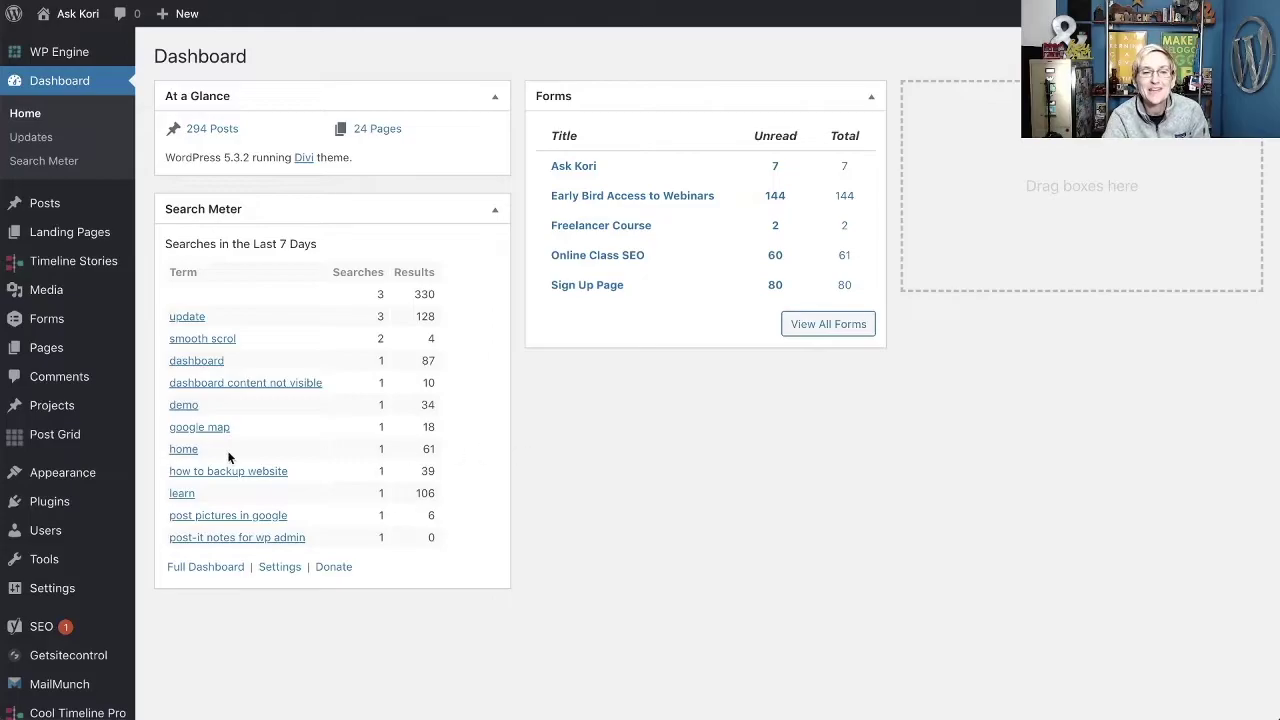
Go to Divi > Theme Builder from the WordPress admin sidebar.
scroll(142, 456, "down", 2)
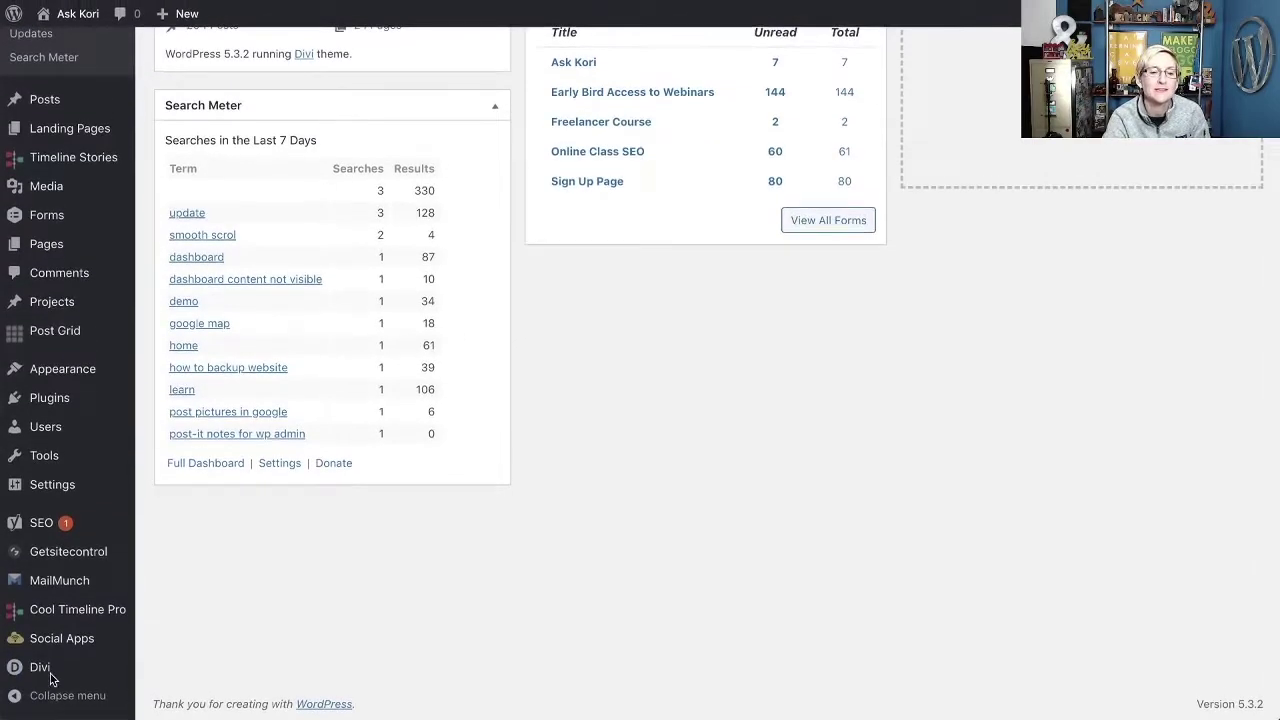
mouse_move(52, 668)
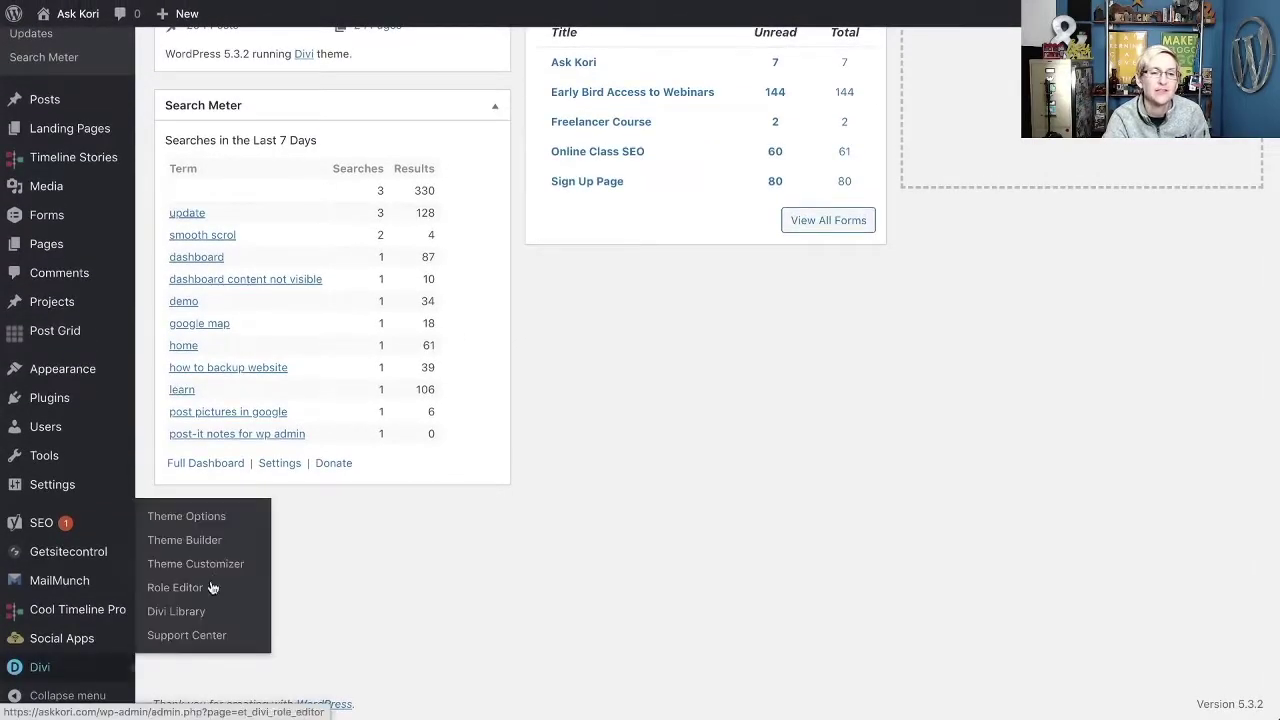
left_click(167, 543)
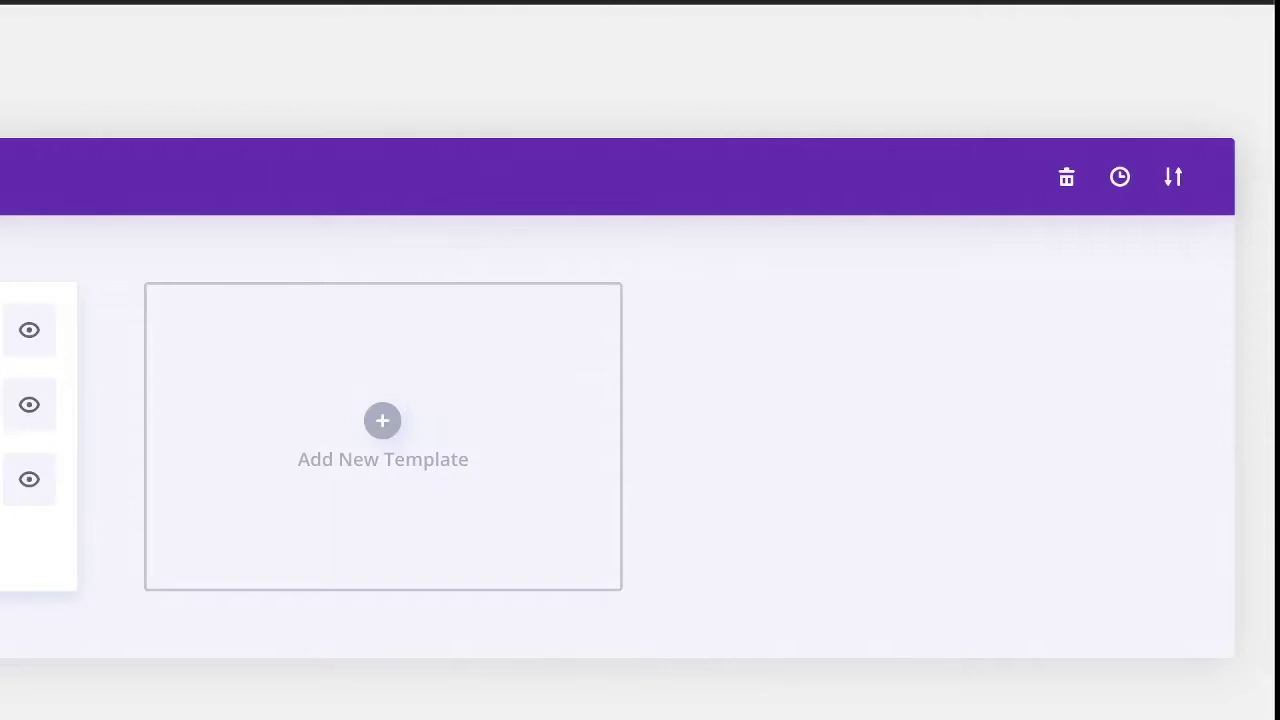
Import Divi-Category-Page-Template.json from Downloads via the Theme Builder portability Import tab.
left_click(1175, 180)
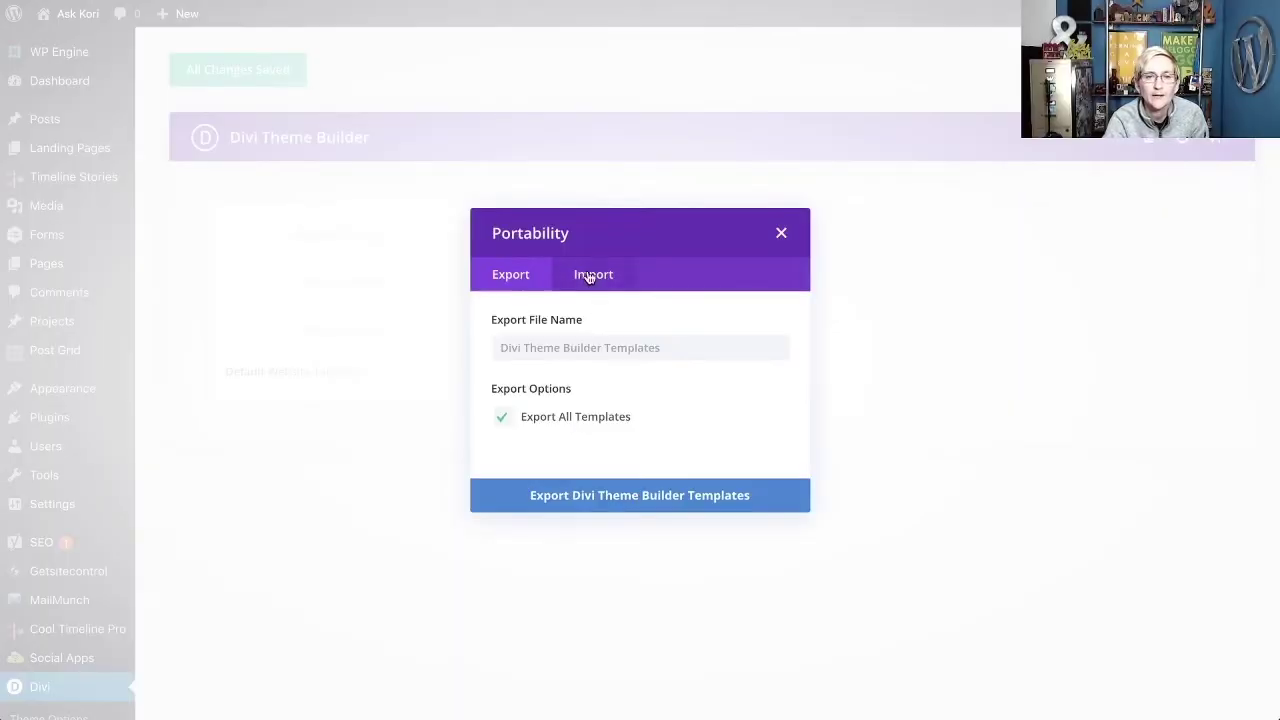
left_click(197, 392)
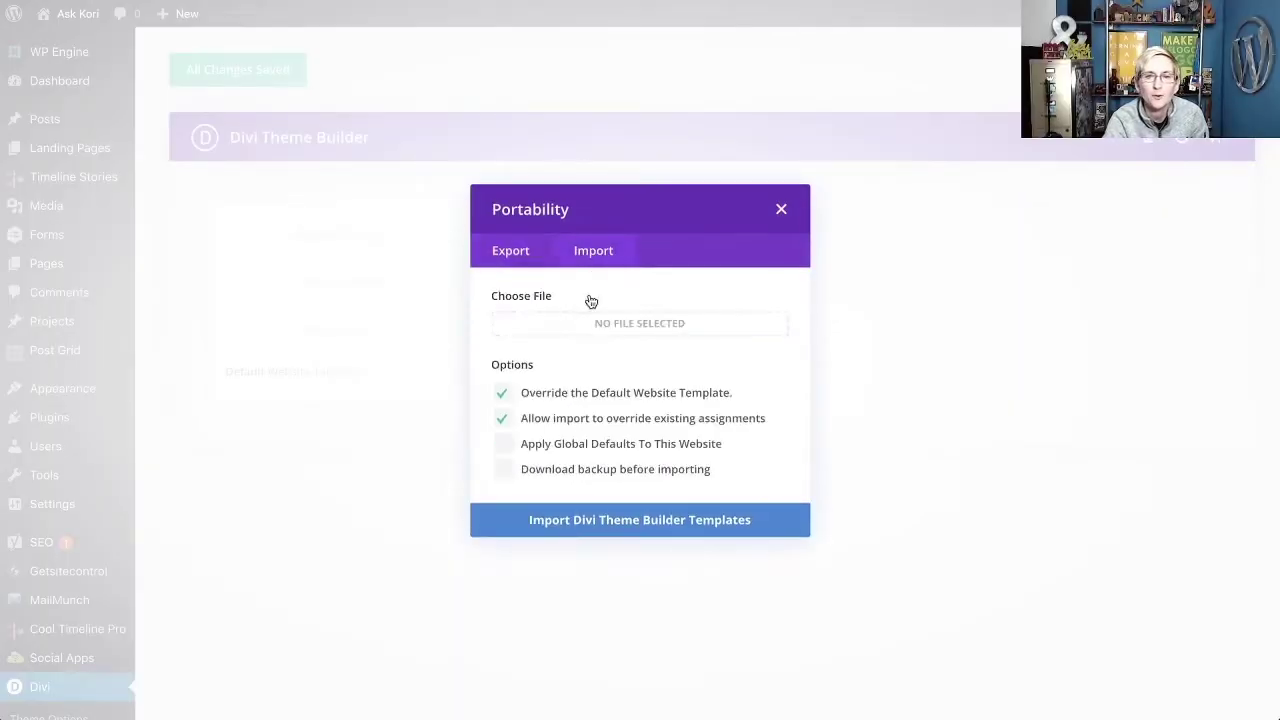
left_click(630, 332)
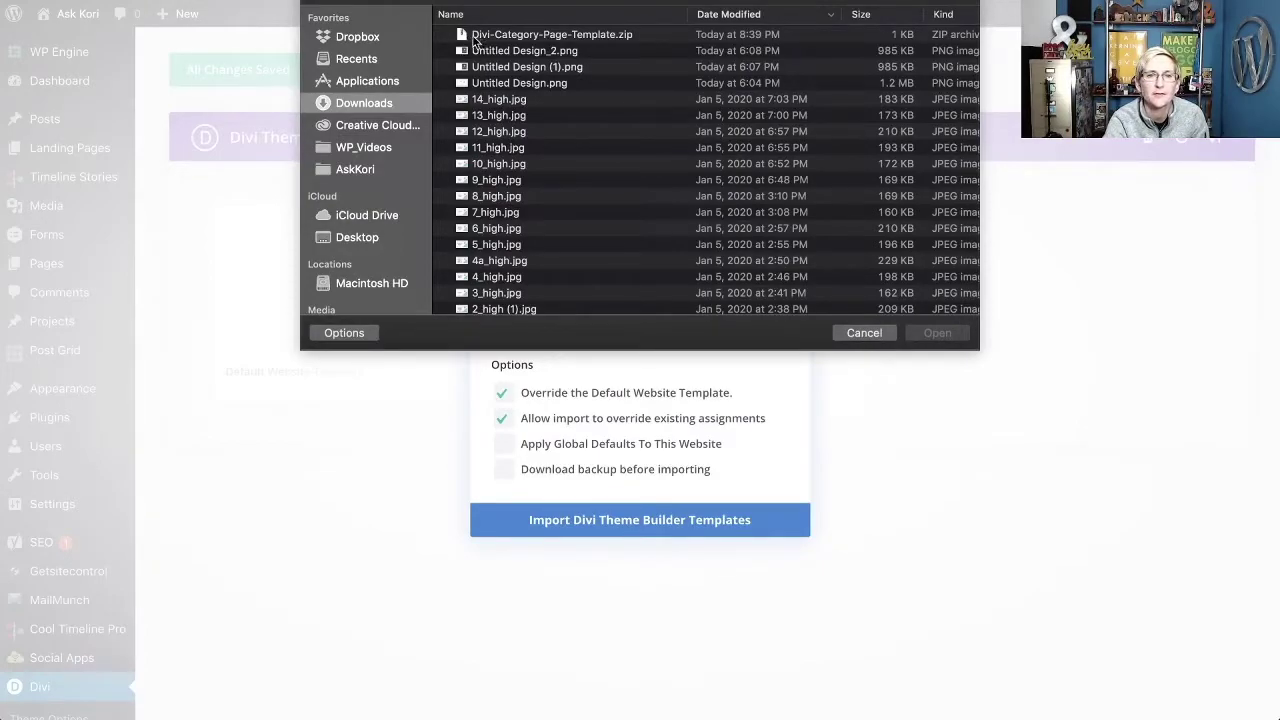
left_click(372, 85)
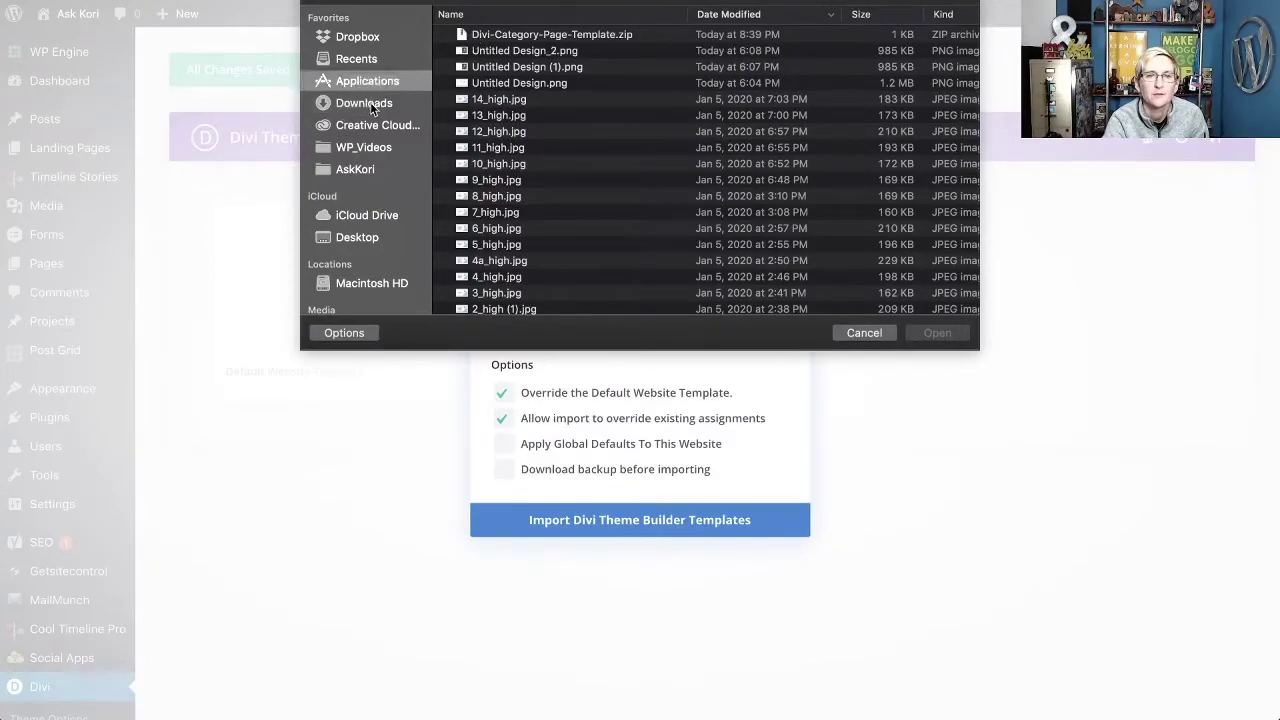
left_click(380, 102)
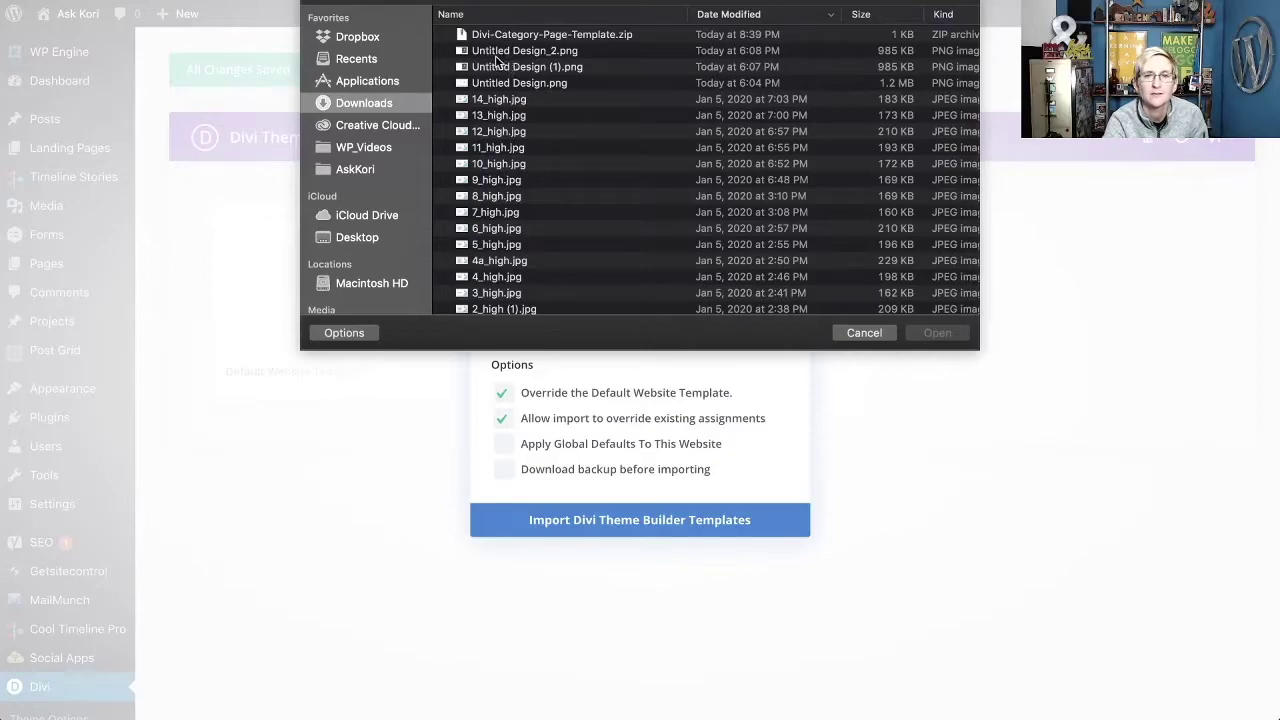
scroll(495, 77, "down", 10)
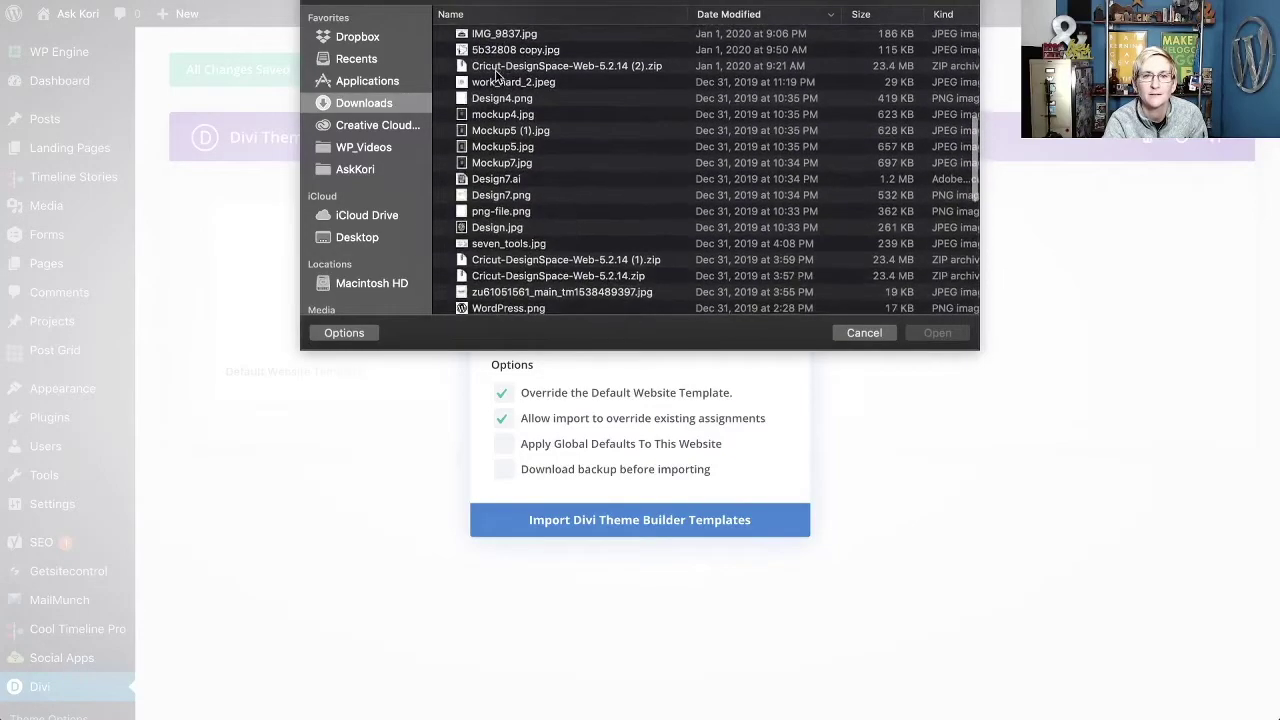
scroll(508, 84, "down", 5)
scroll(507, 81, "down", 10)
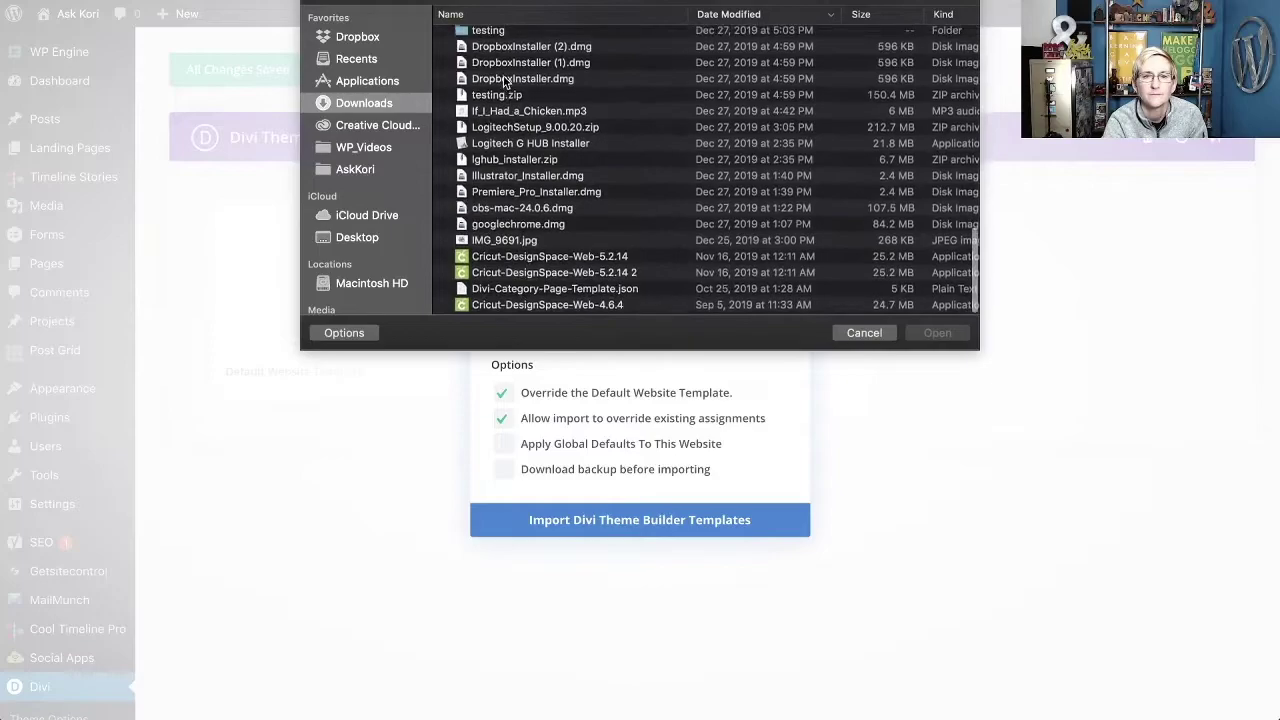
left_click(514, 291)
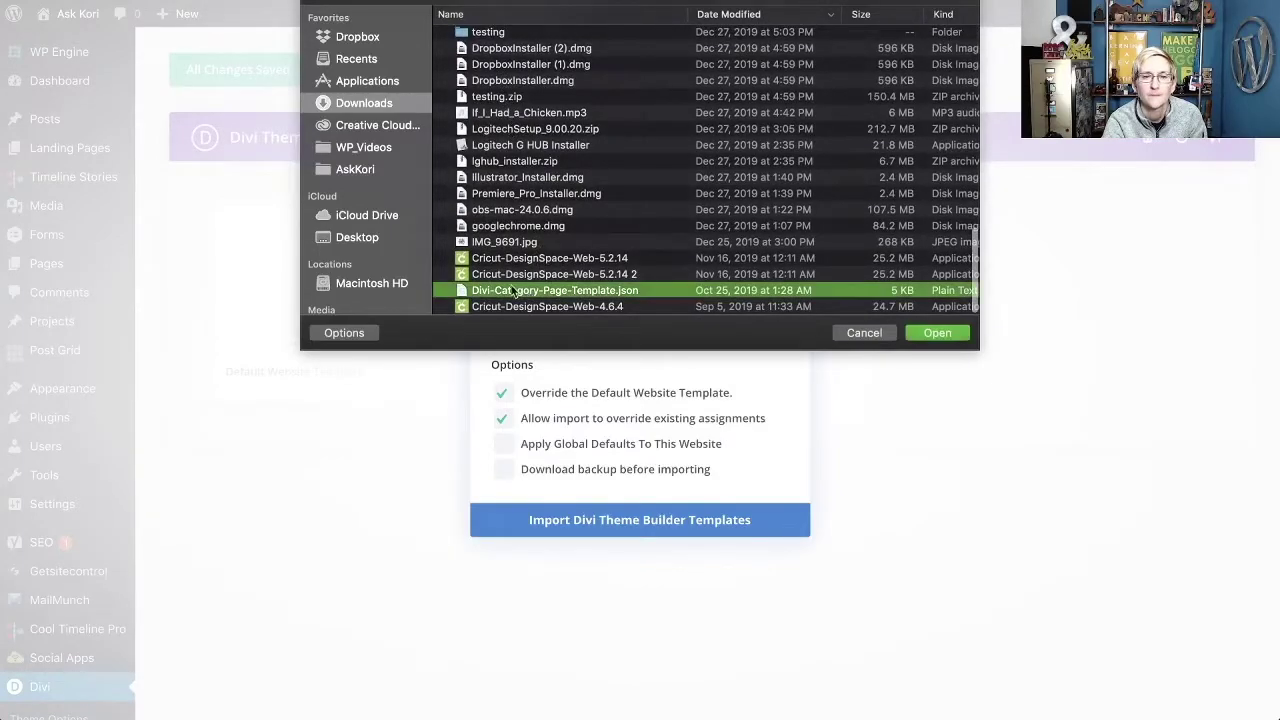
left_click(937, 333)
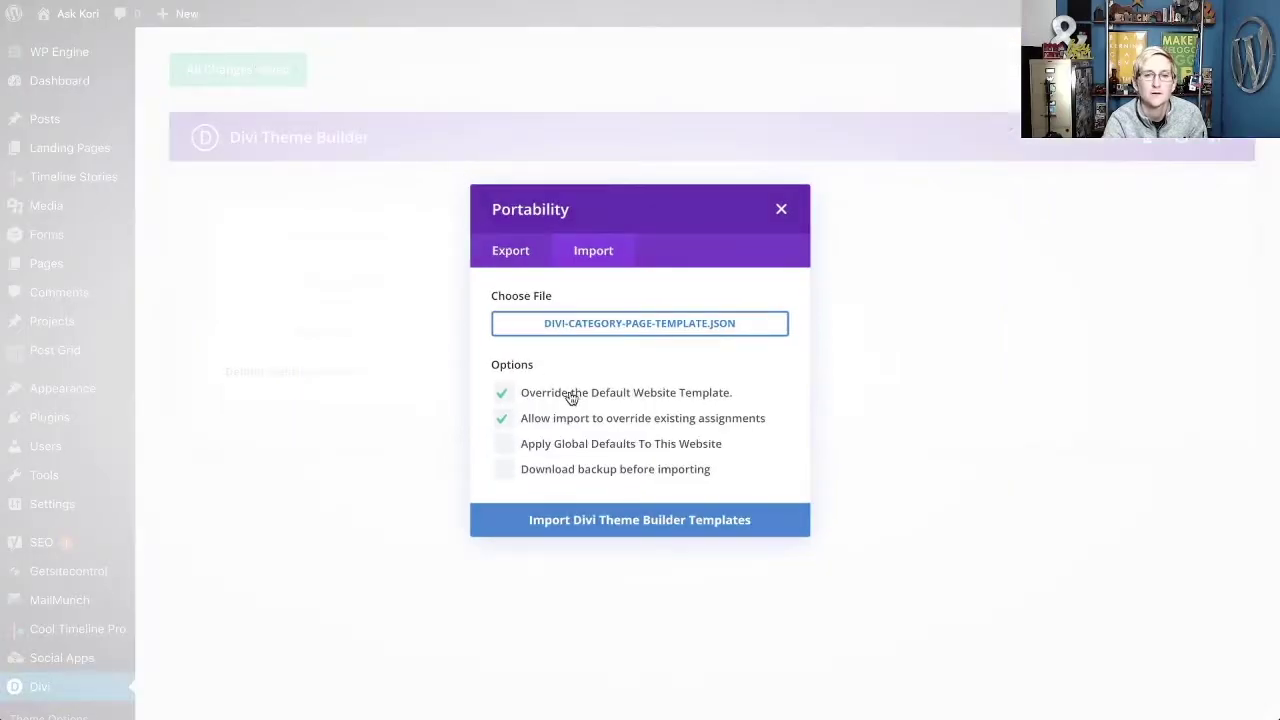
left_click(612, 521)
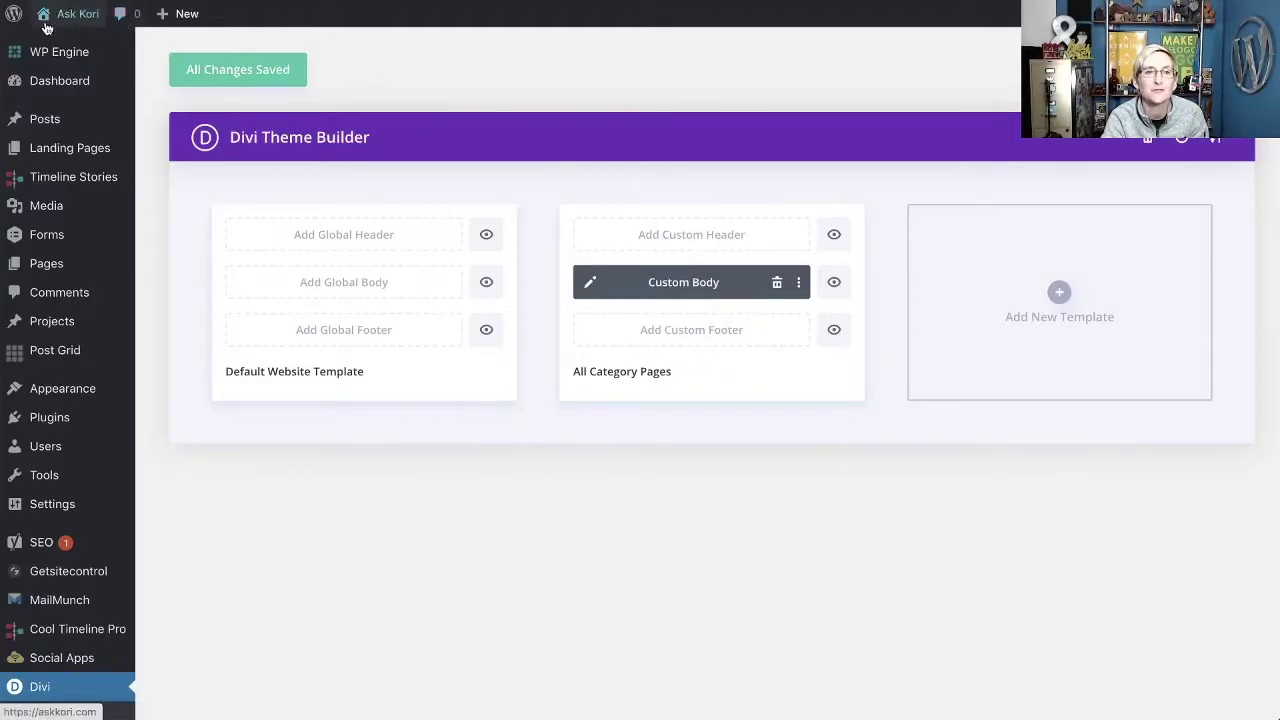
Visit the live Ask Kori site and open Learn > WordPress Wednesday.
left_click(55, 44)
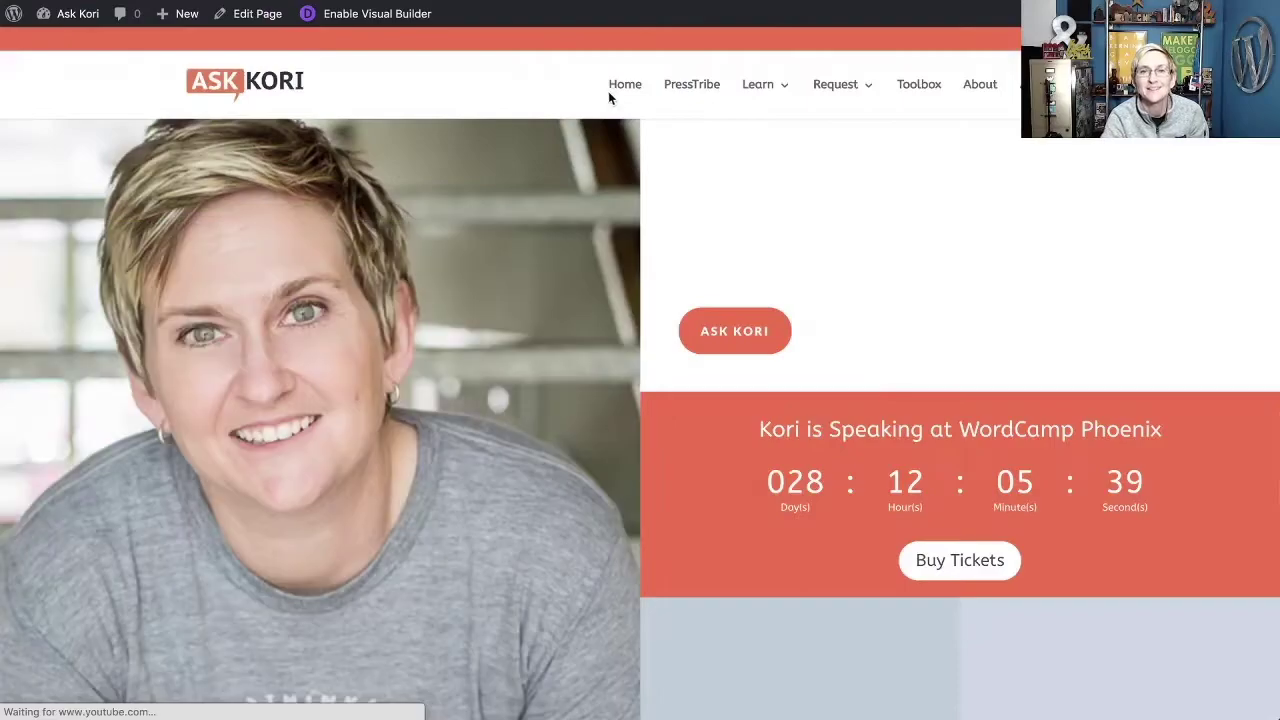
mouse_move(851, 100)
mouse_move(763, 100)
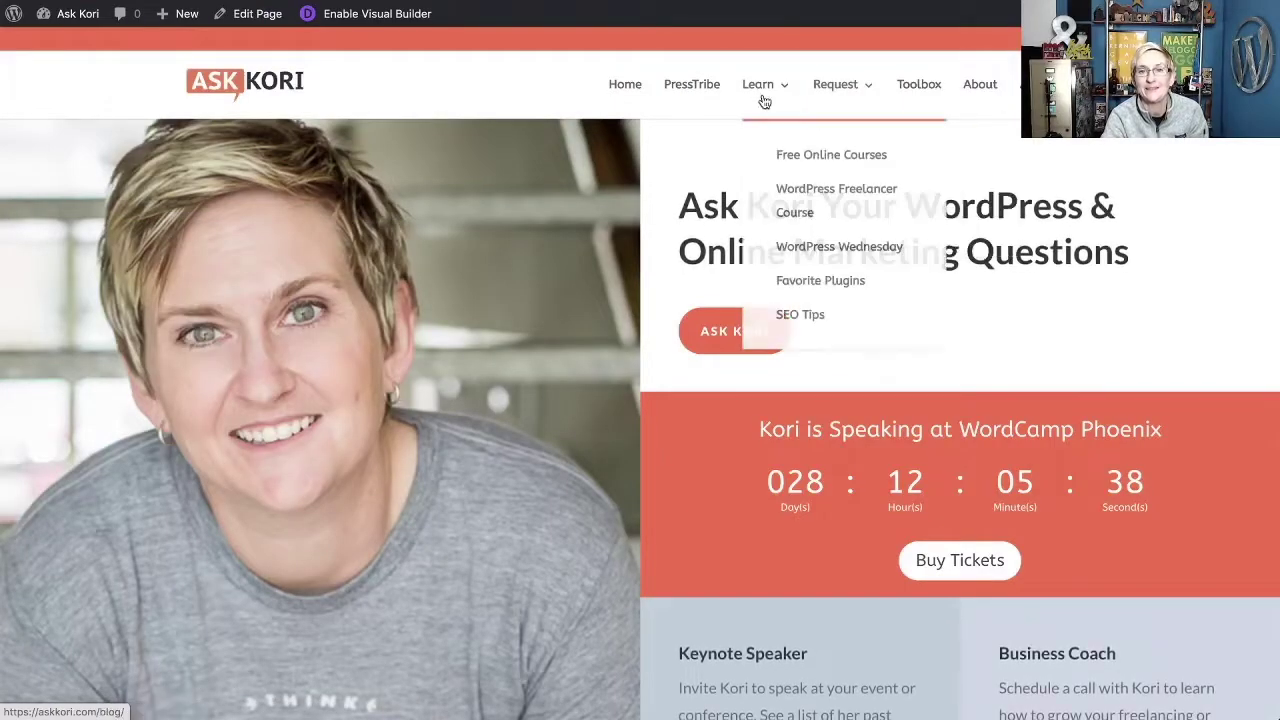
left_click(797, 259)
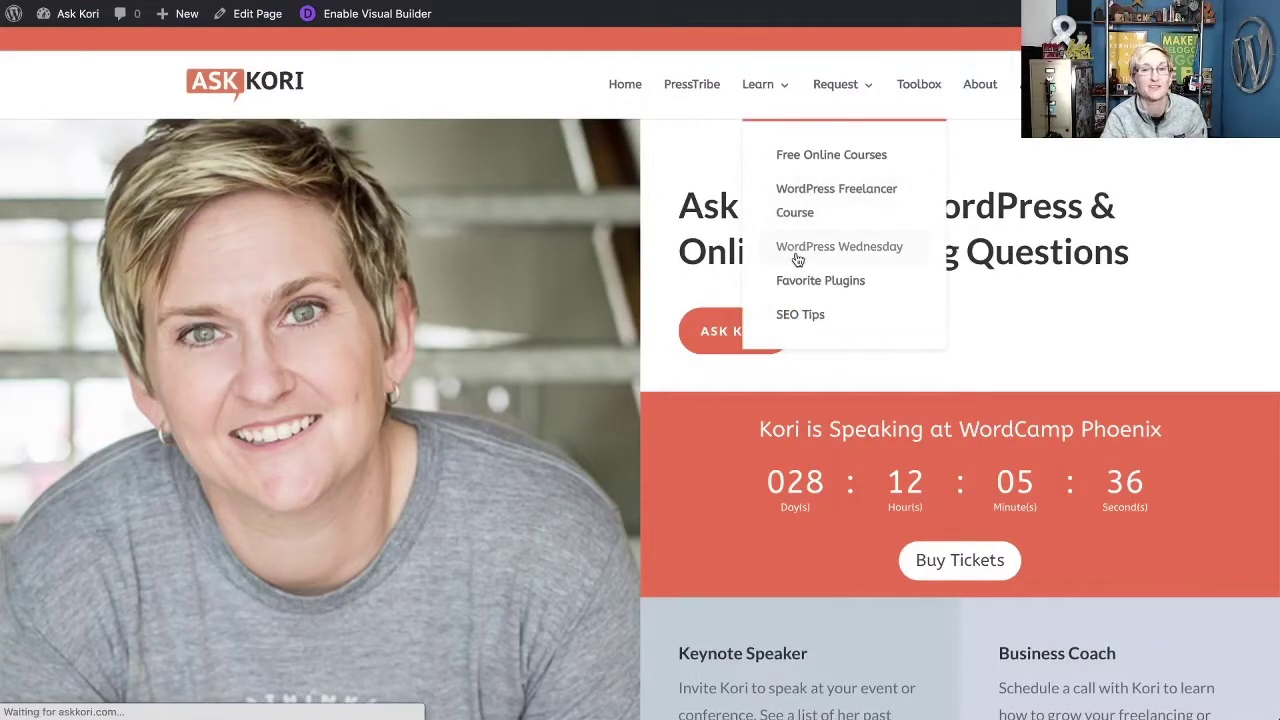
scroll(410, 390, "down", 3)
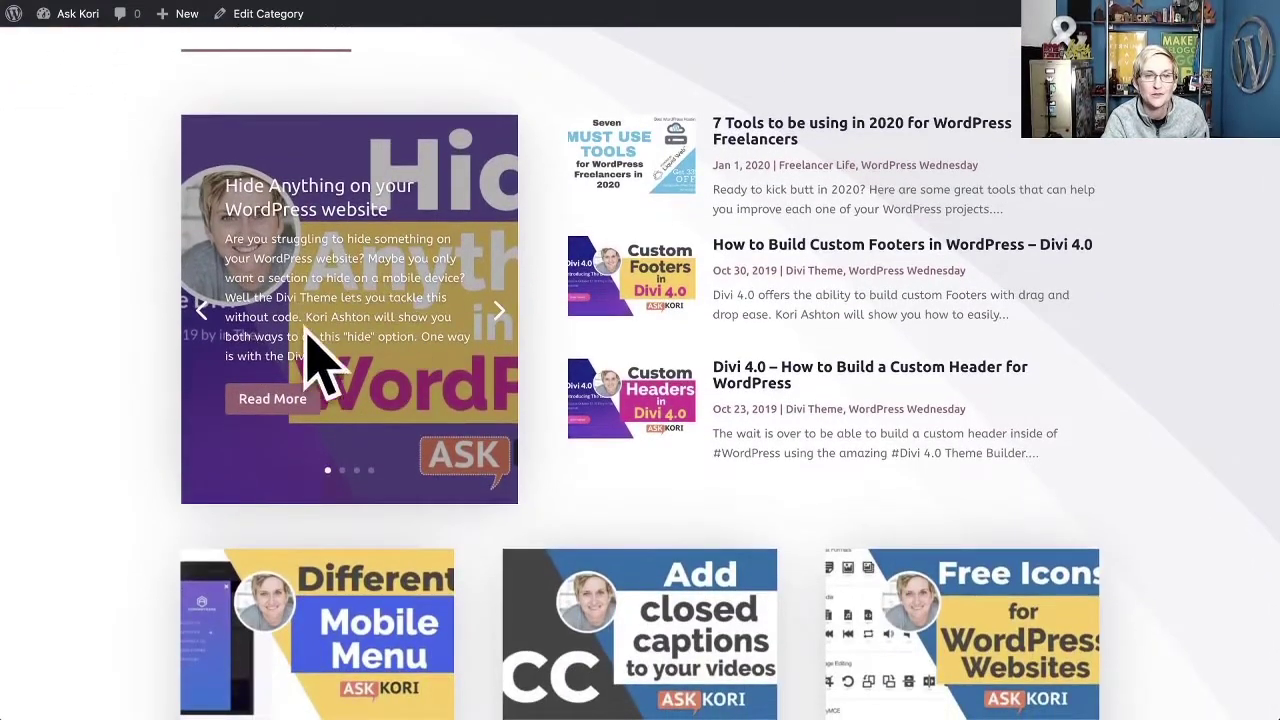
scroll(757, 386, "down", 4)
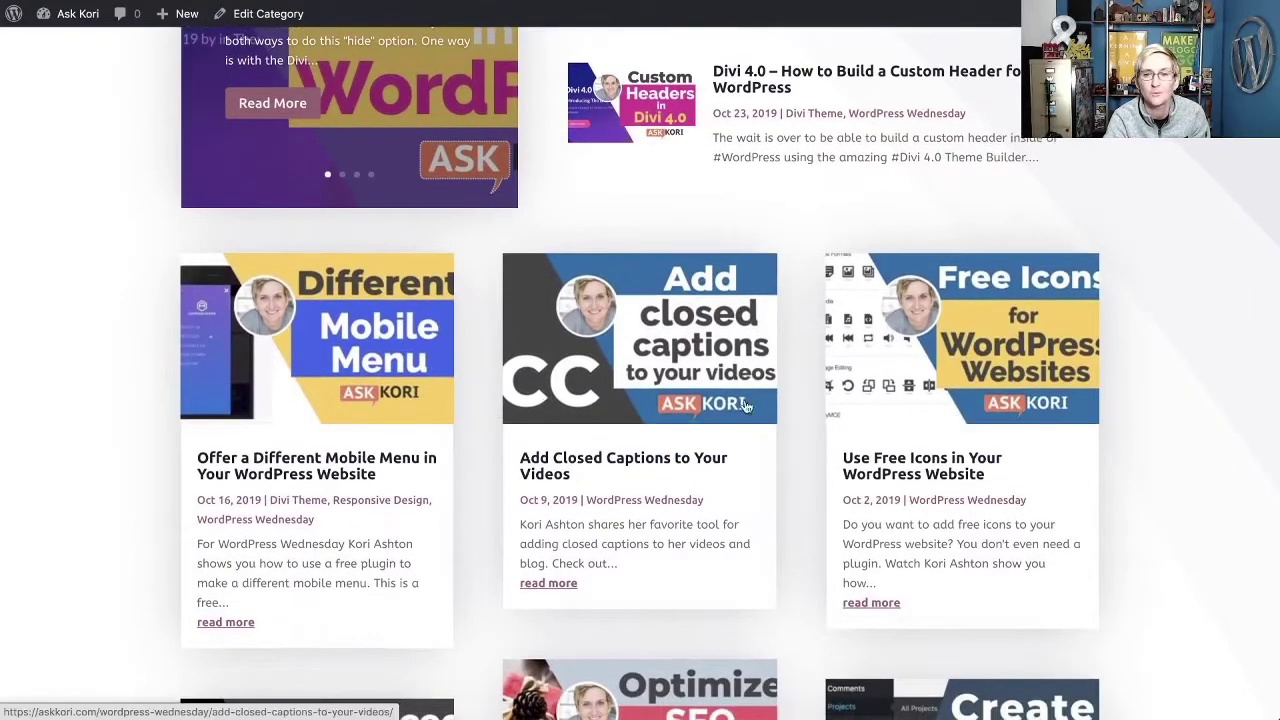
scroll(779, 405, "down", 5)
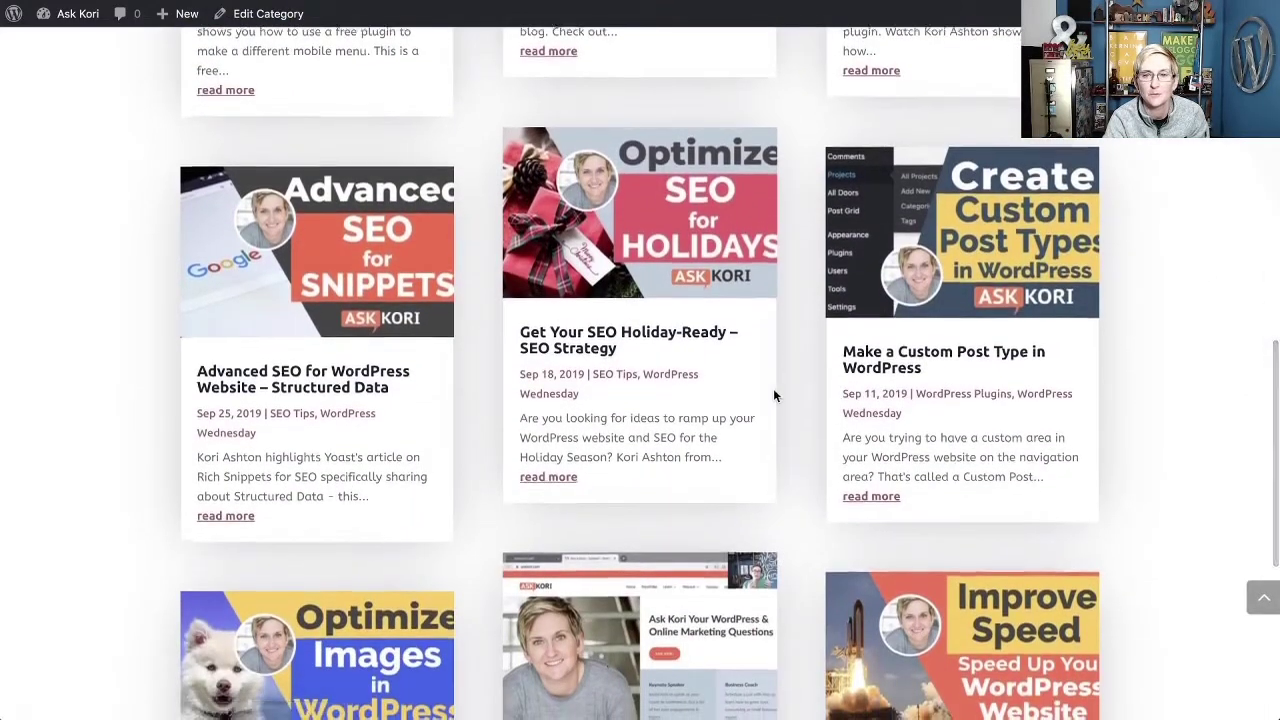
scroll(770, 395, "down", 5)
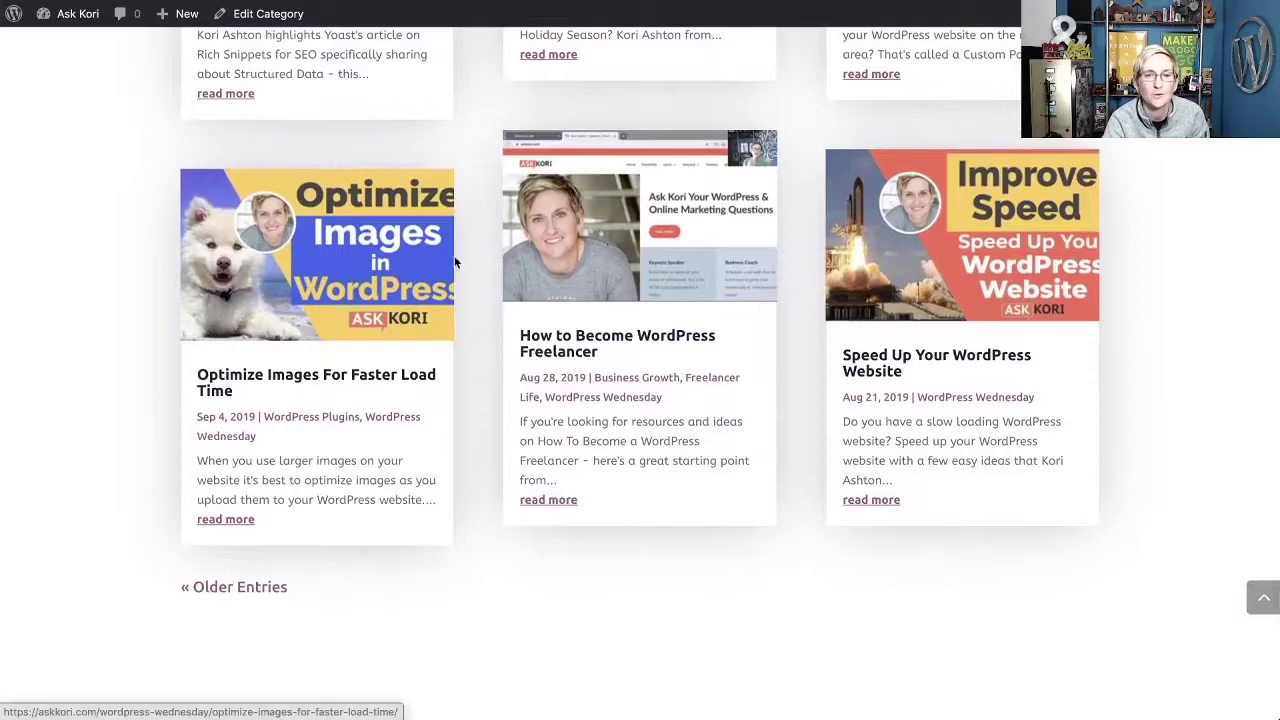
scroll(335, 406, "down", 1)
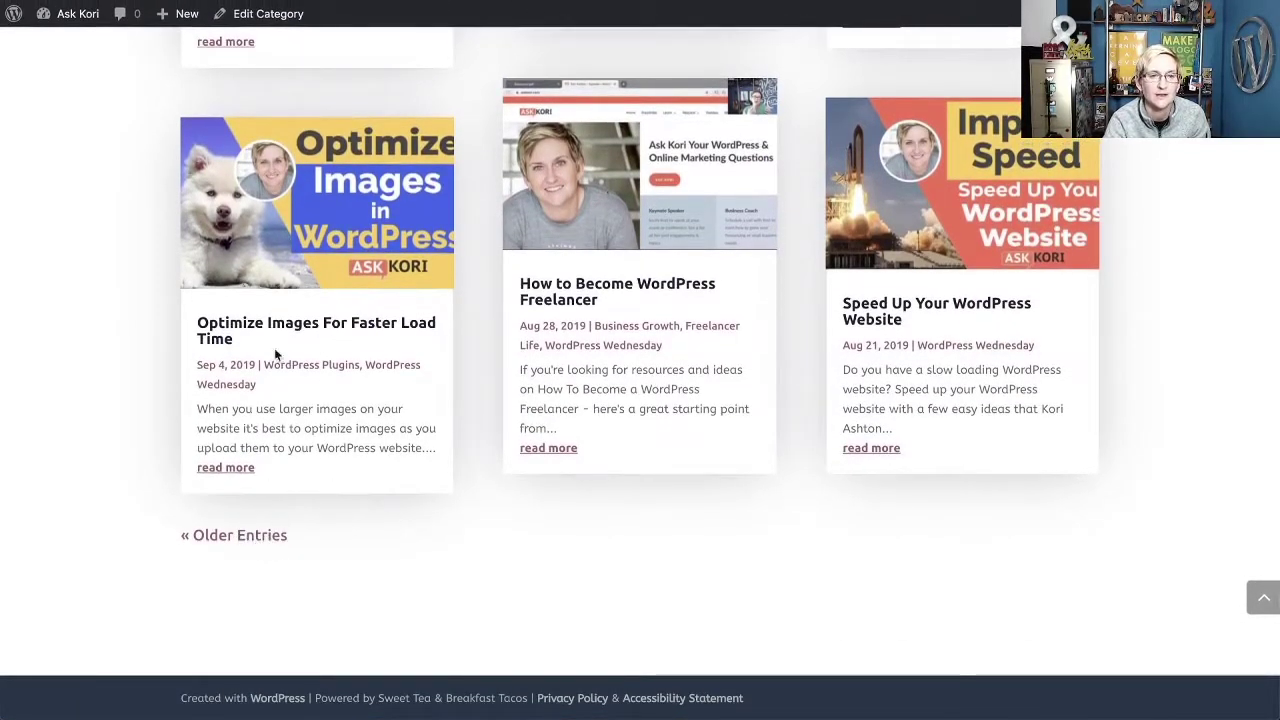
scroll(457, 457, "up", 5)
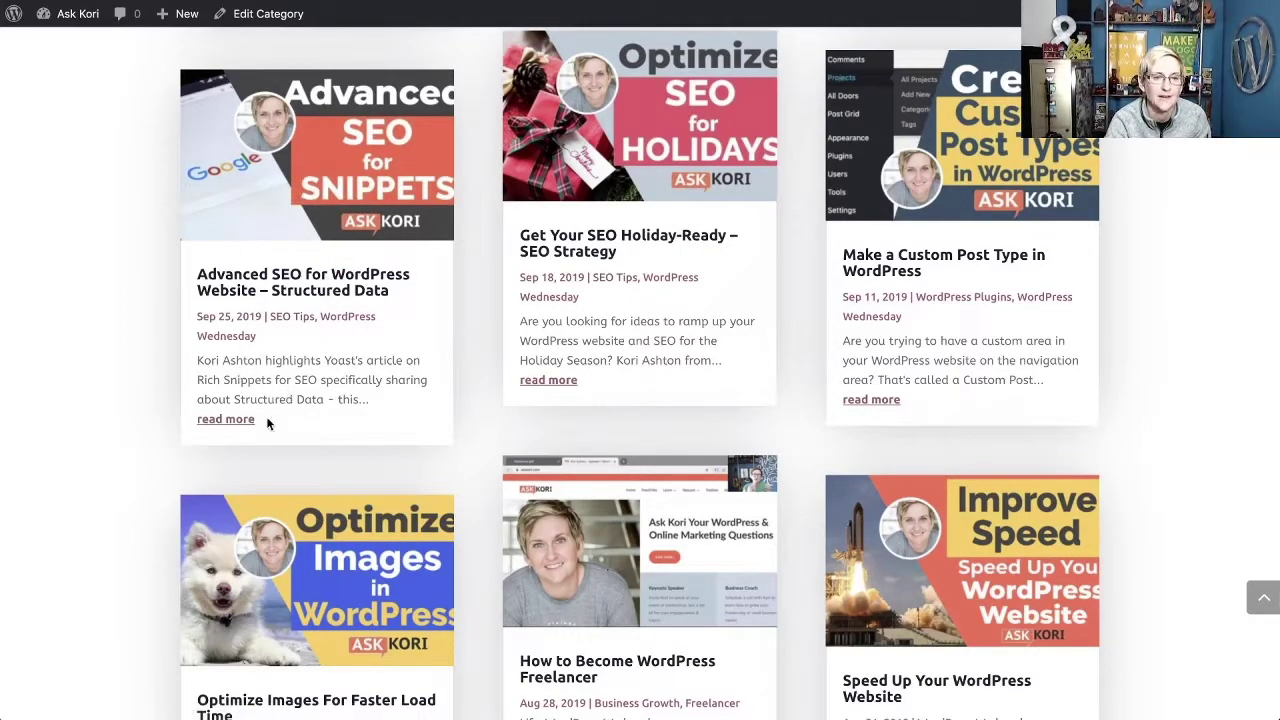
scroll(430, 425, "down", 10)
scroll(440, 420, "up", 20)
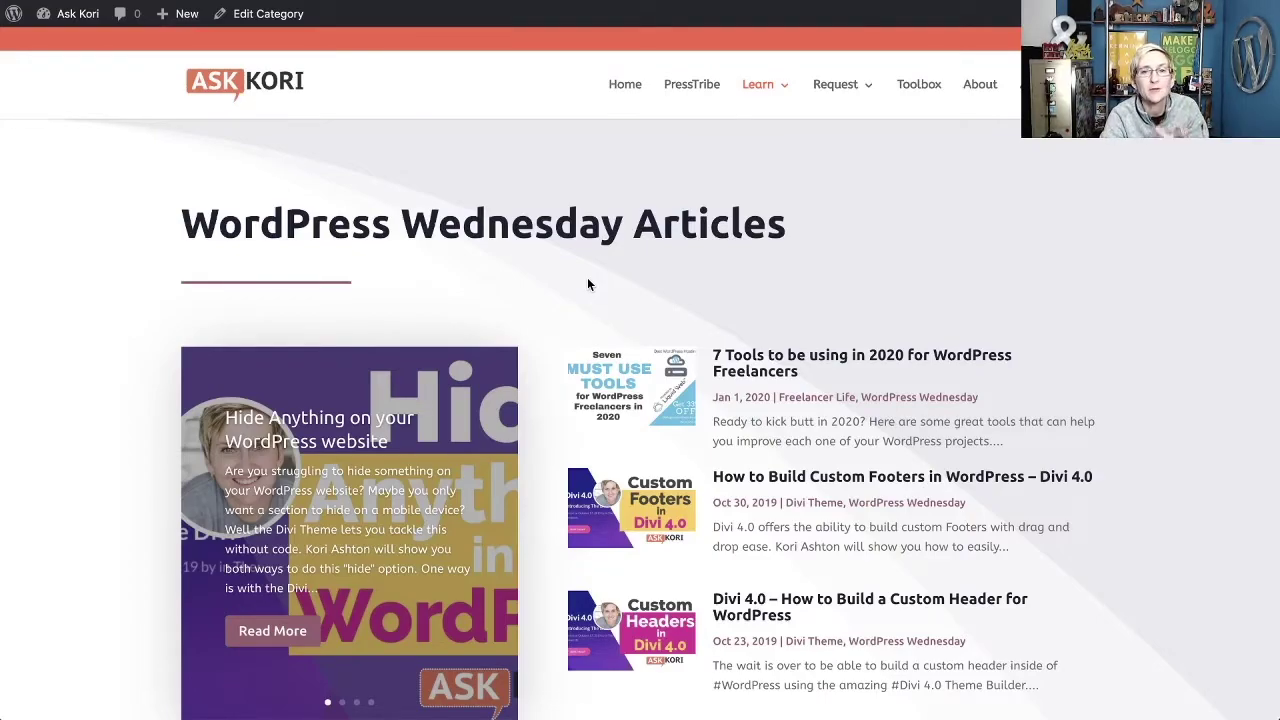
scroll(587, 284, "down", 4)
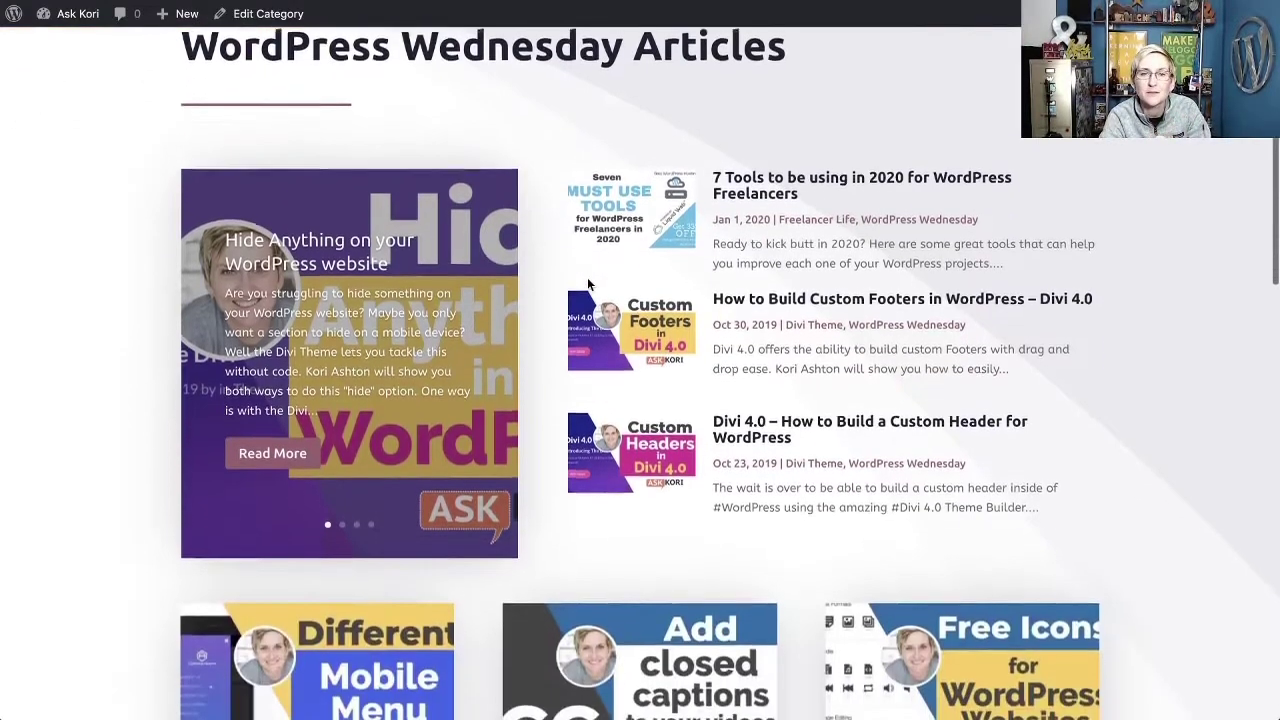
scroll(553, 286, "down", 1)
scroll(557, 284, "up", 5)
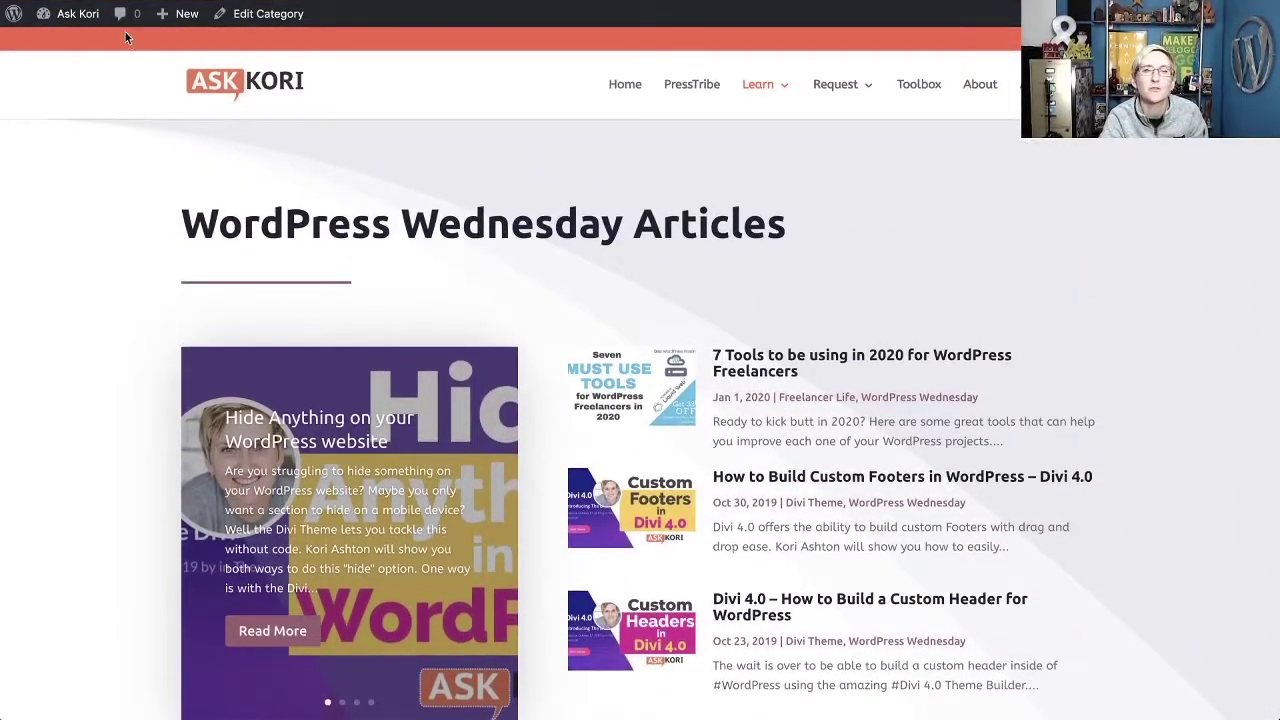
Return to the dashboard and go to Divi > Theme Builder to edit the All Category Pages body.
mouse_move(72, 16)
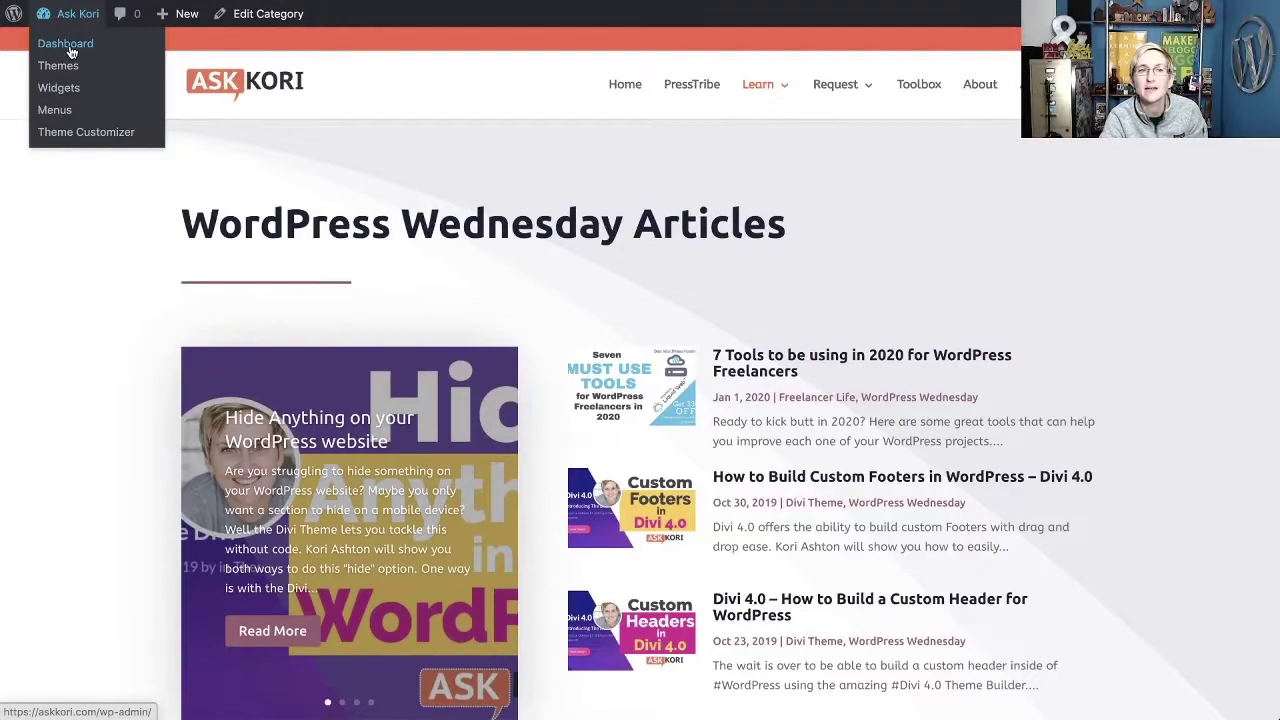
left_click(70, 52)
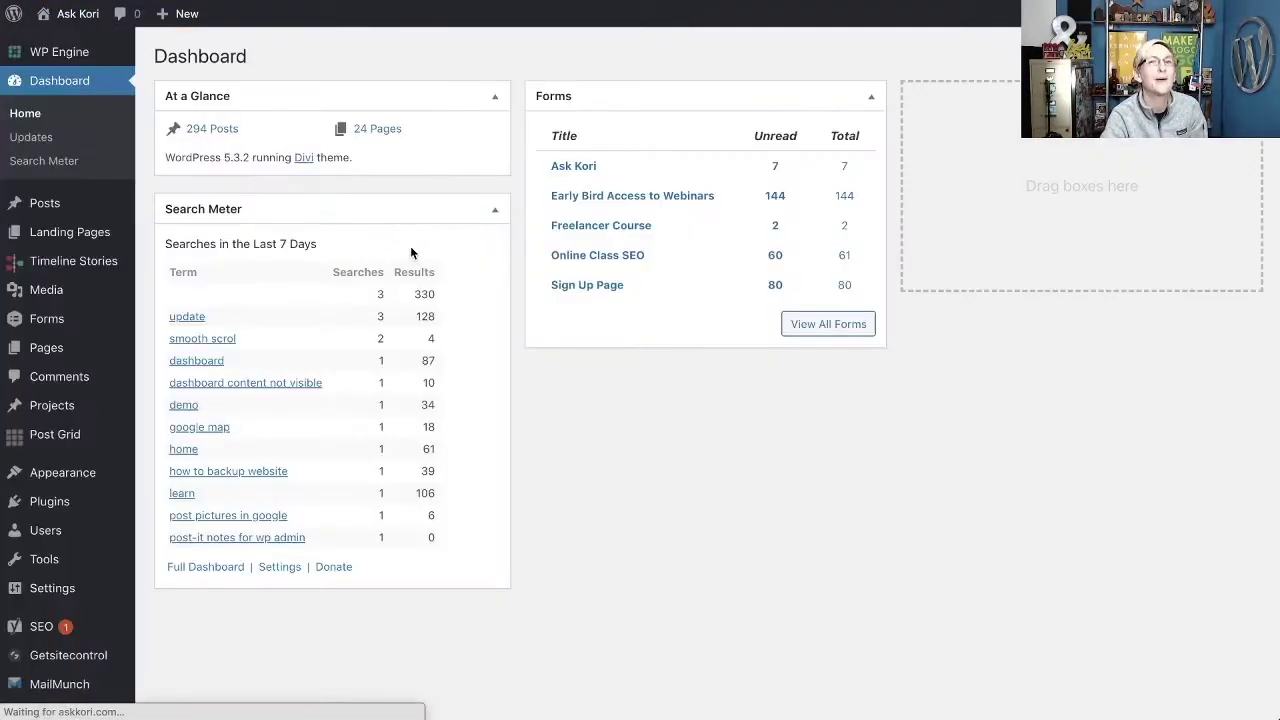
scroll(124, 489, "down", 1)
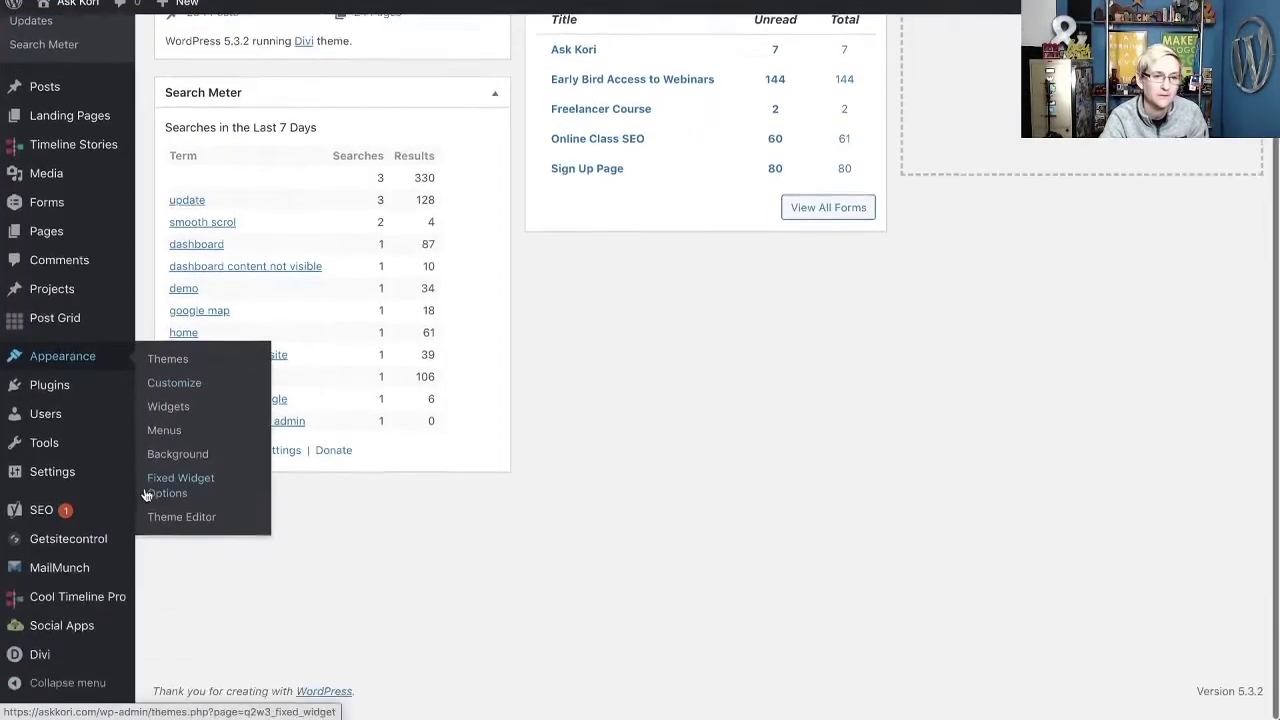
mouse_move(156, 660)
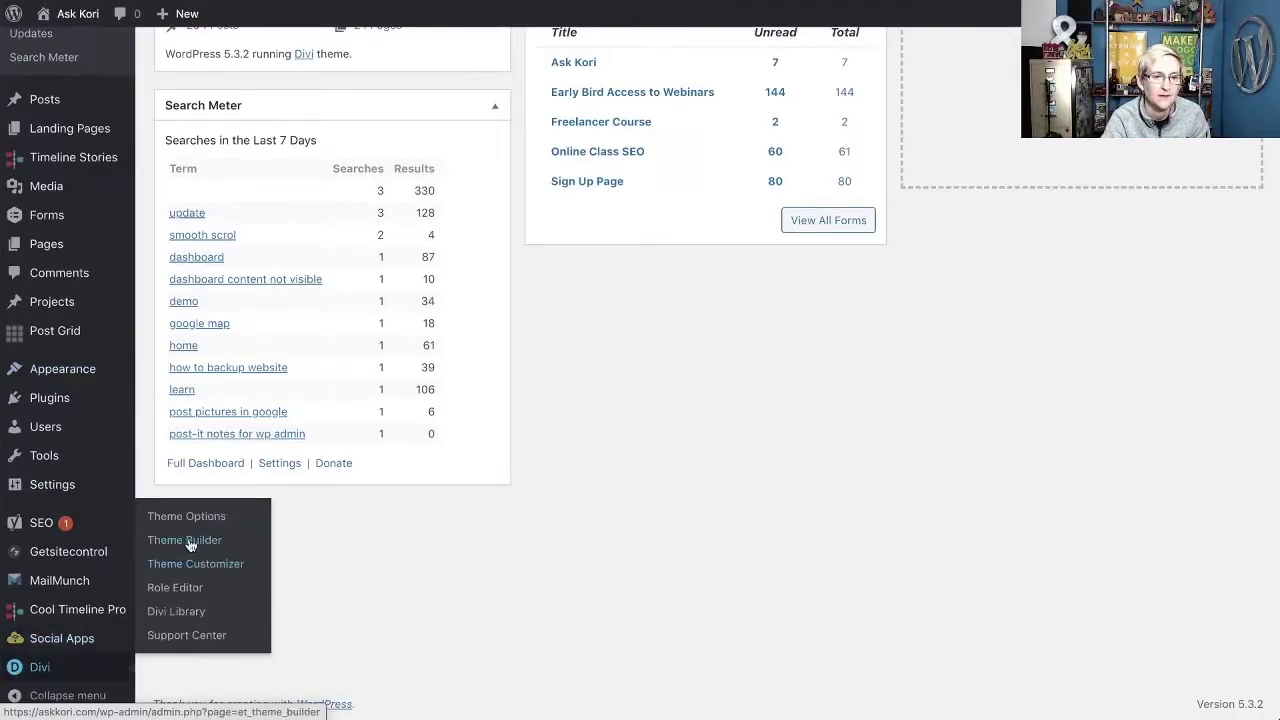
left_click(222, 541)
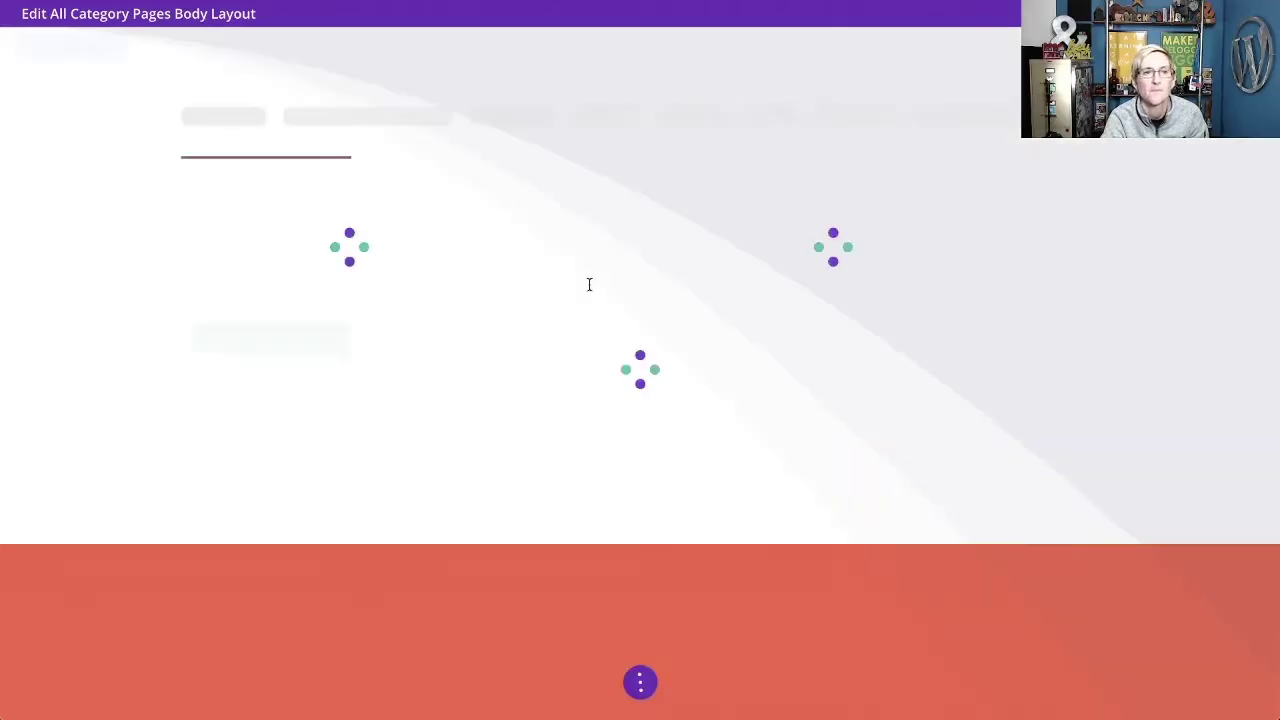
Review the Post Slider settings without changes, then advance the slider two slides to 7 Tools.
scroll(325, 242, "down", 1)
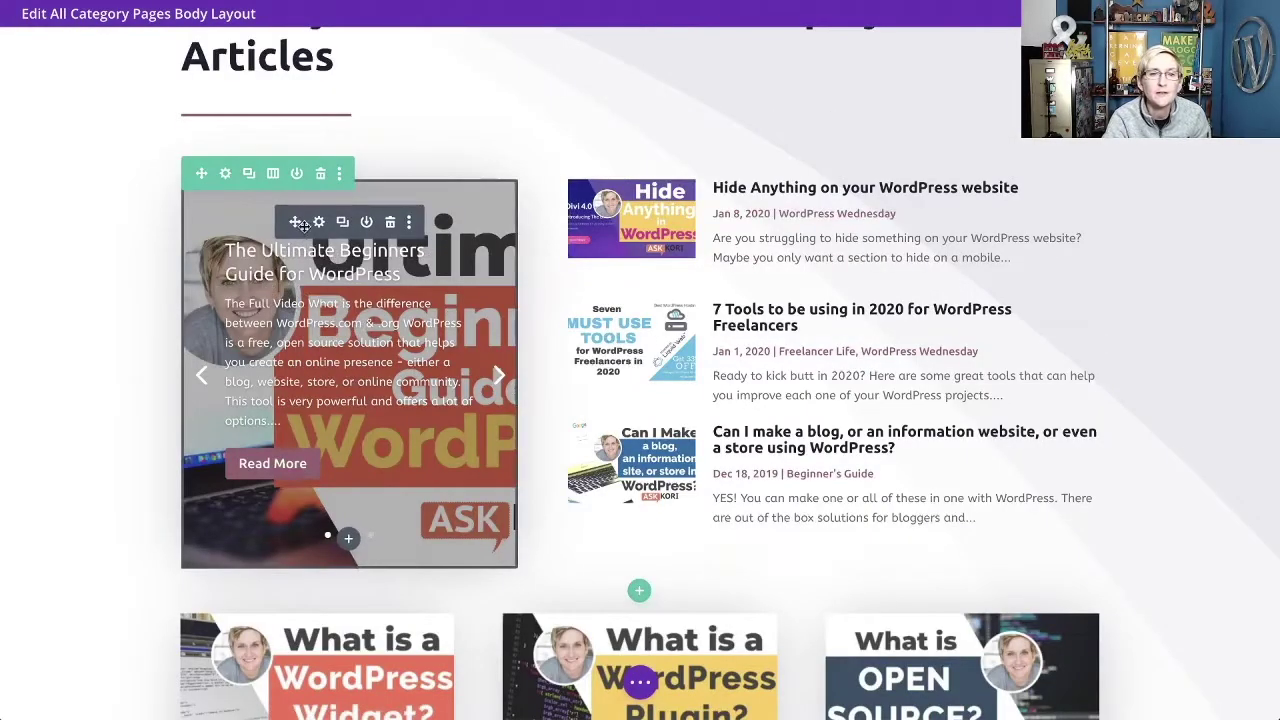
left_click(319, 222)
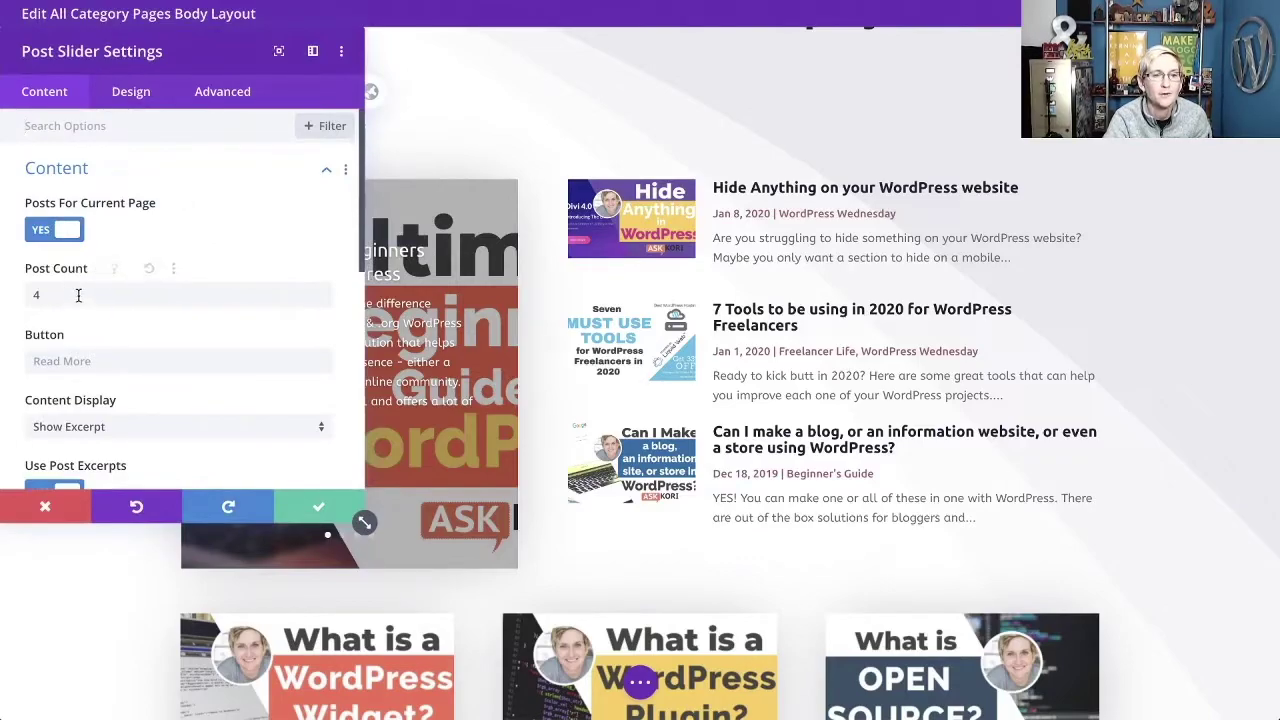
scroll(101, 314, "down", 2)
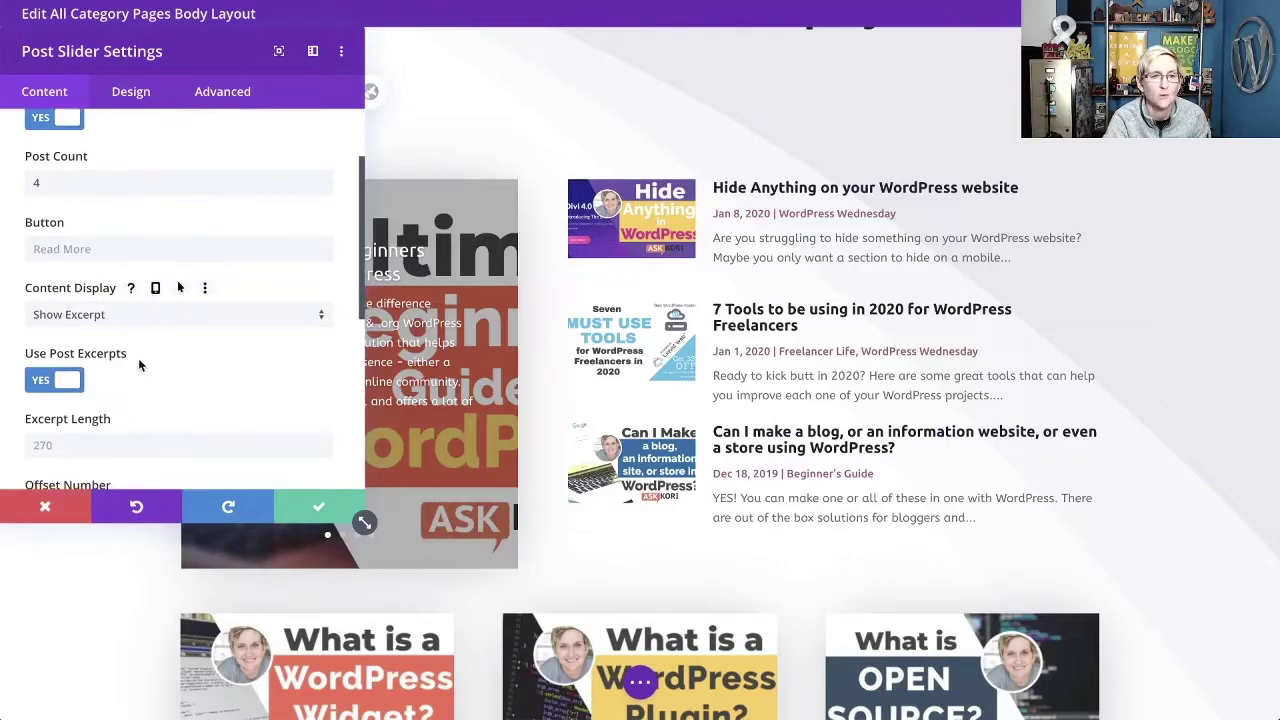
left_click(45, 510)
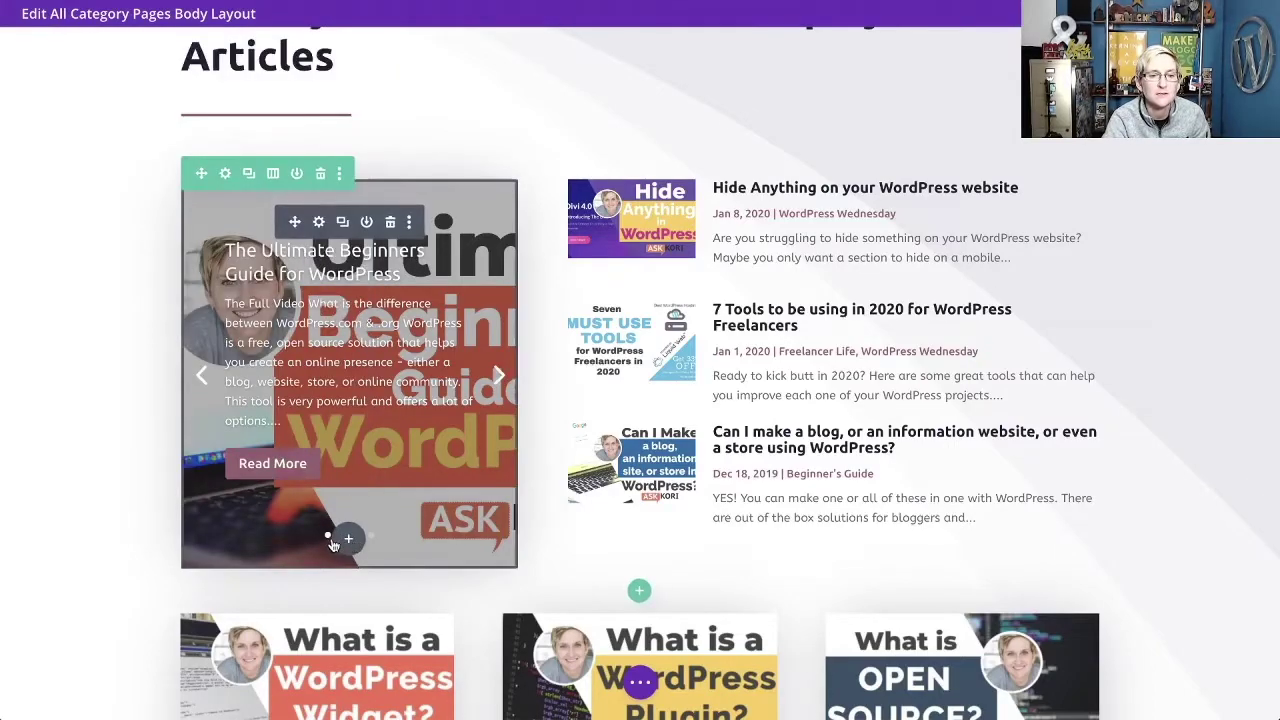
left_click(500, 380)
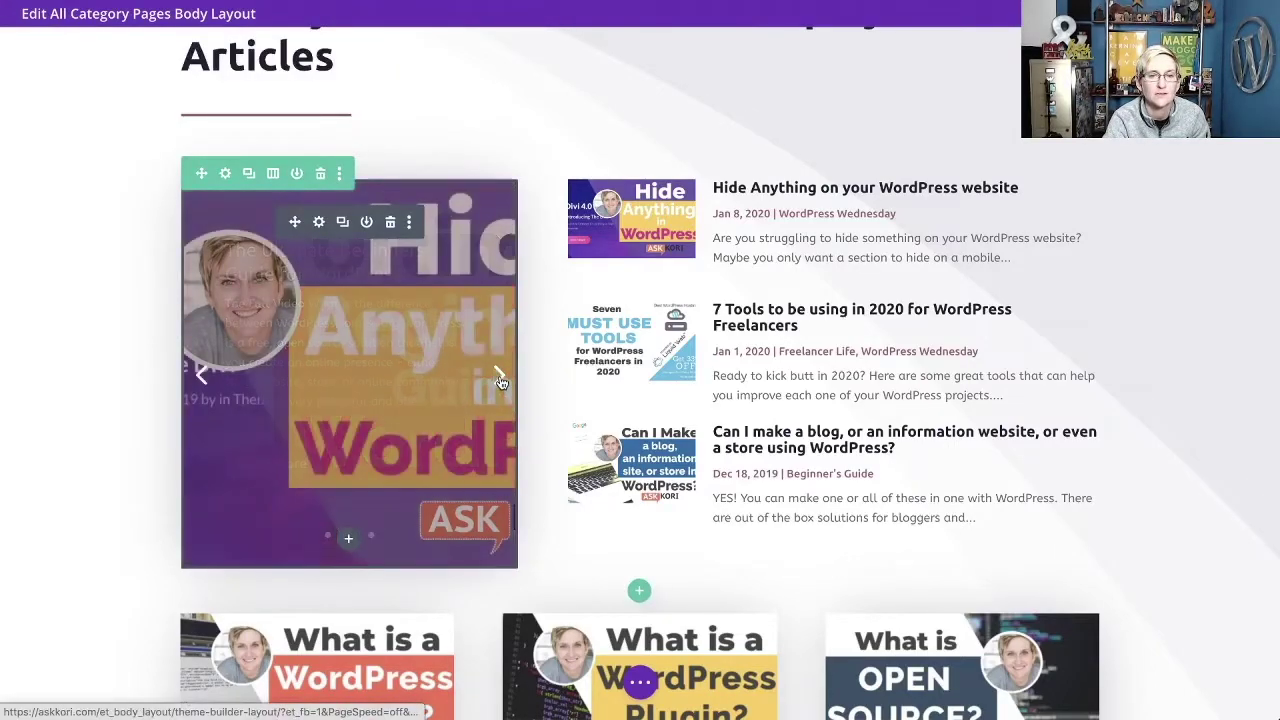
left_click(500, 380)
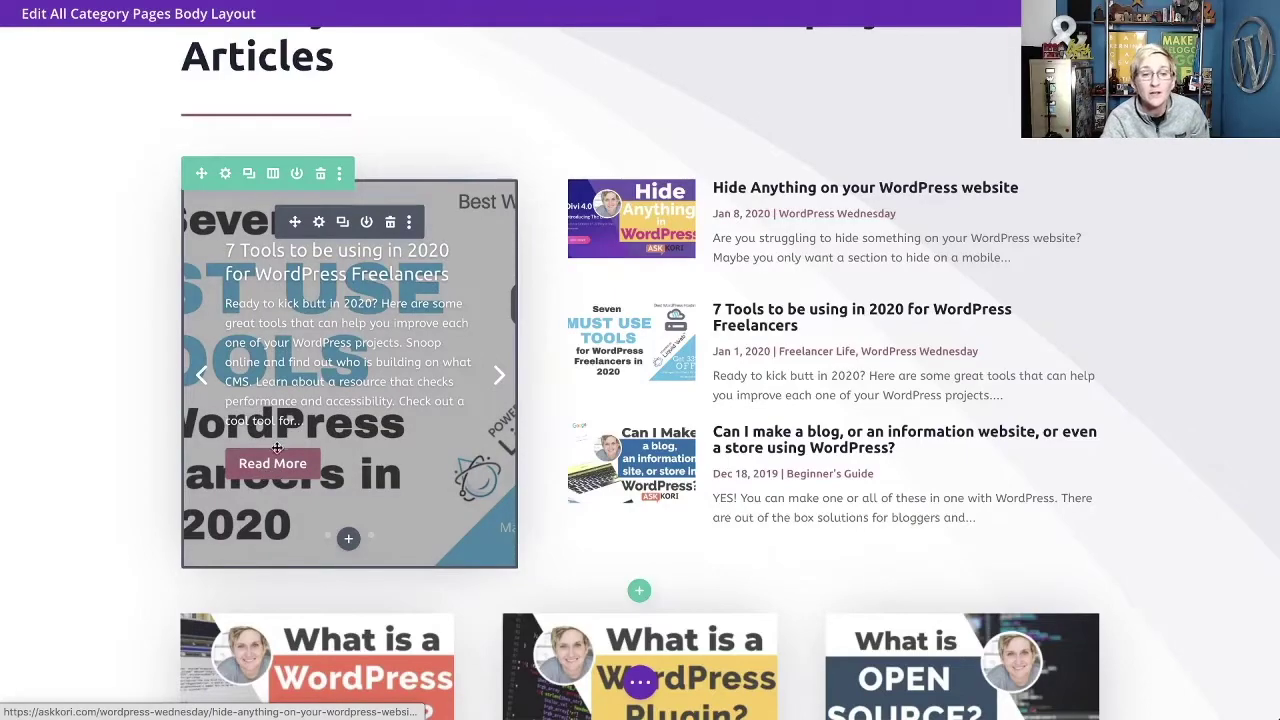
Set the Post Slider's Button Background to the red swatch under Design > Button and apply it.
left_click(318, 222)
left_click(130, 91)
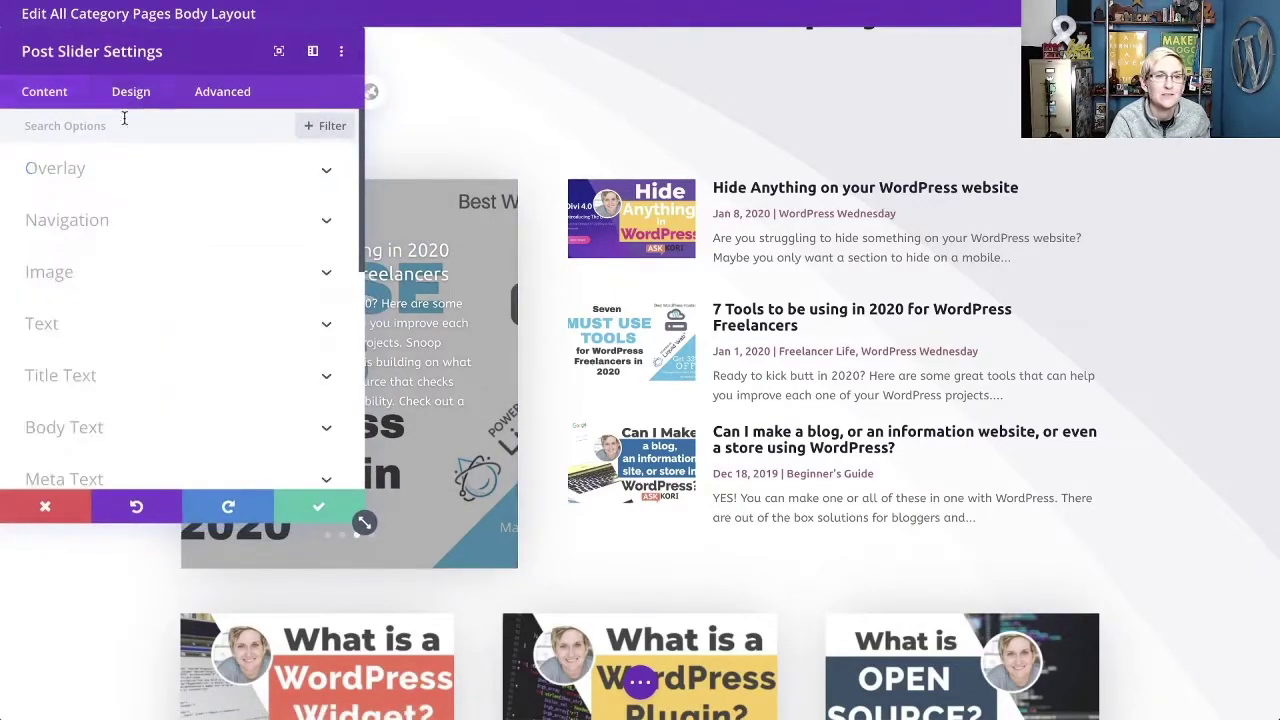
scroll(139, 308, "down", 3)
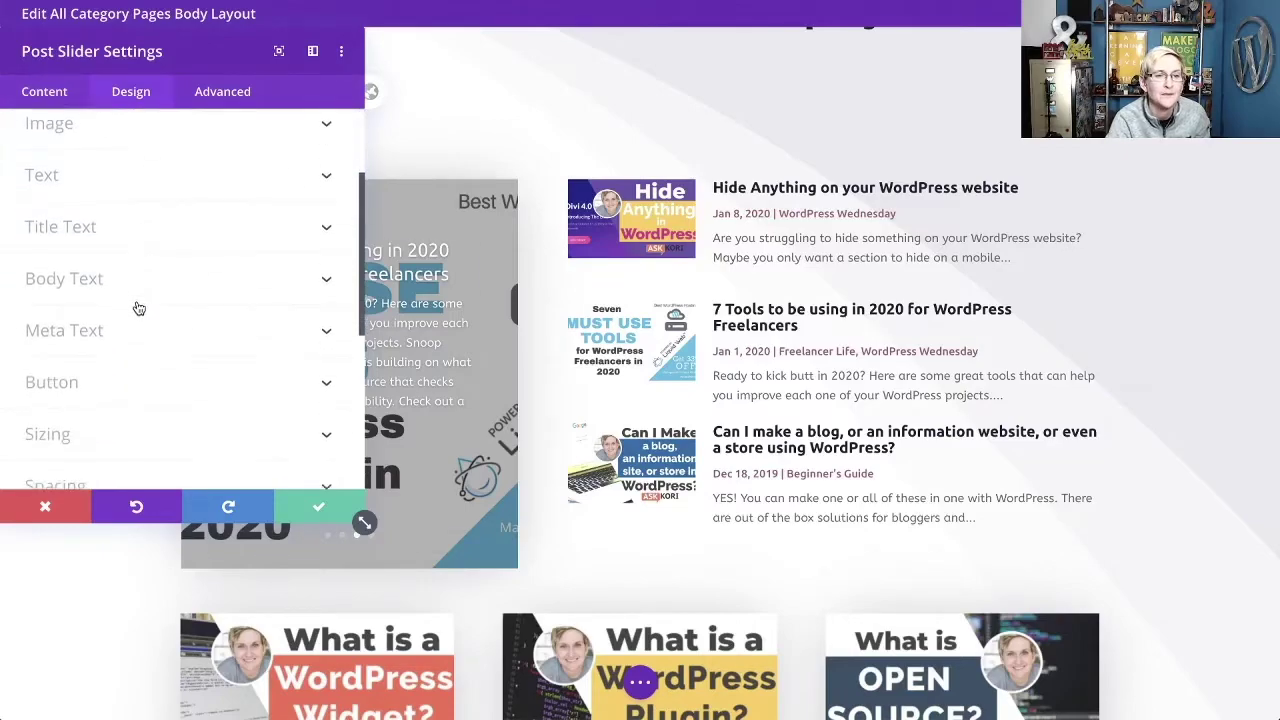
left_click(118, 381)
scroll(110, 300, "down", 3)
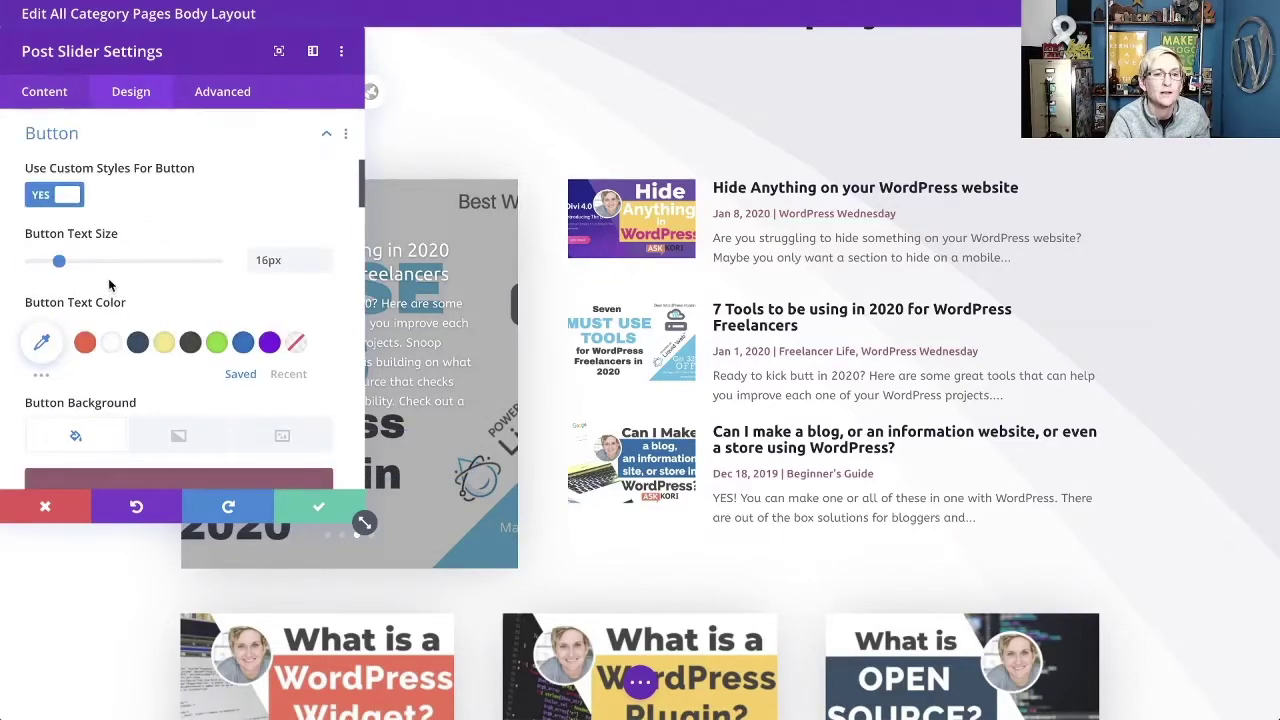
scroll(108, 280, "down", 1)
scroll(108, 287, "up", 1)
left_click(108, 420)
scroll(106, 354, "down", 2)
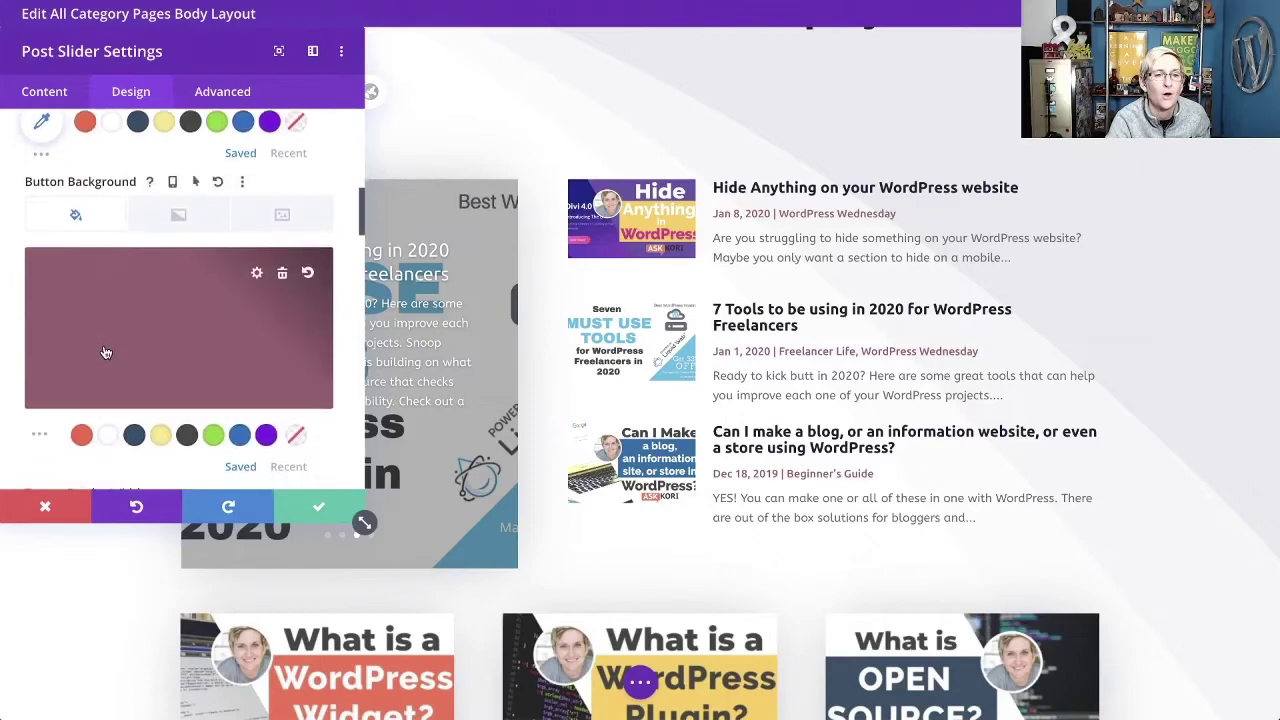
left_click(81, 438)
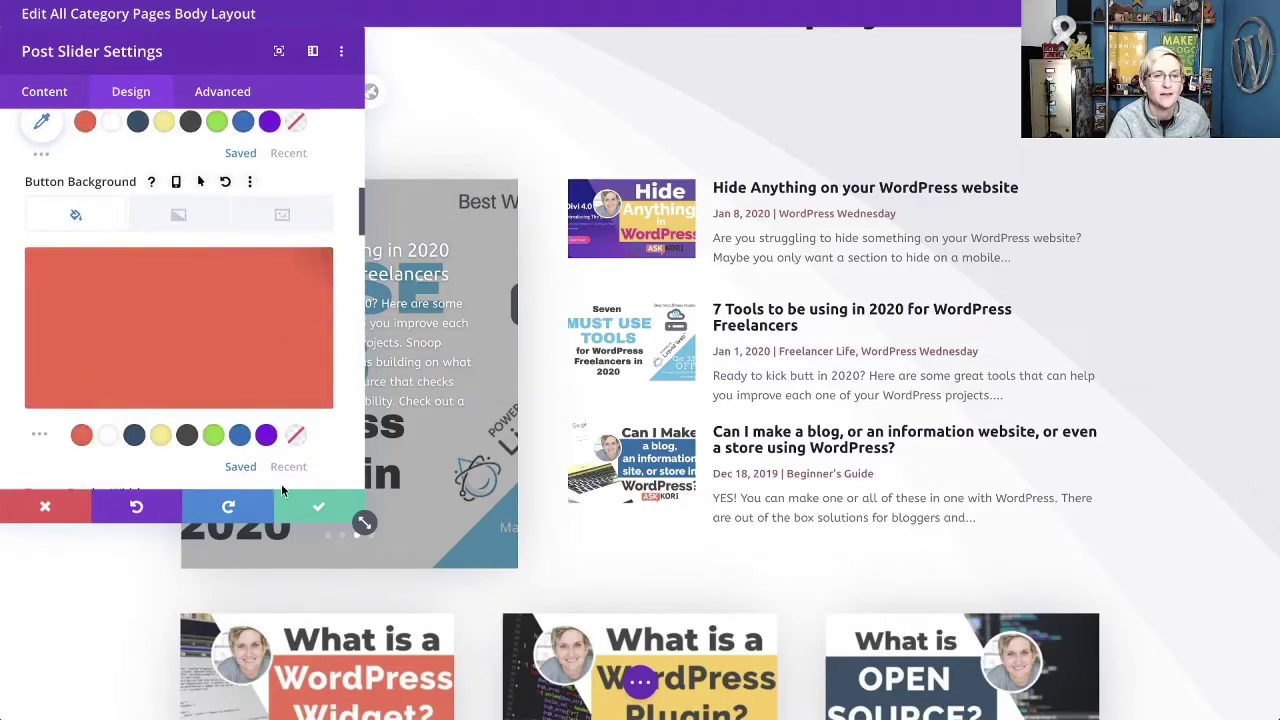
left_click(320, 512)
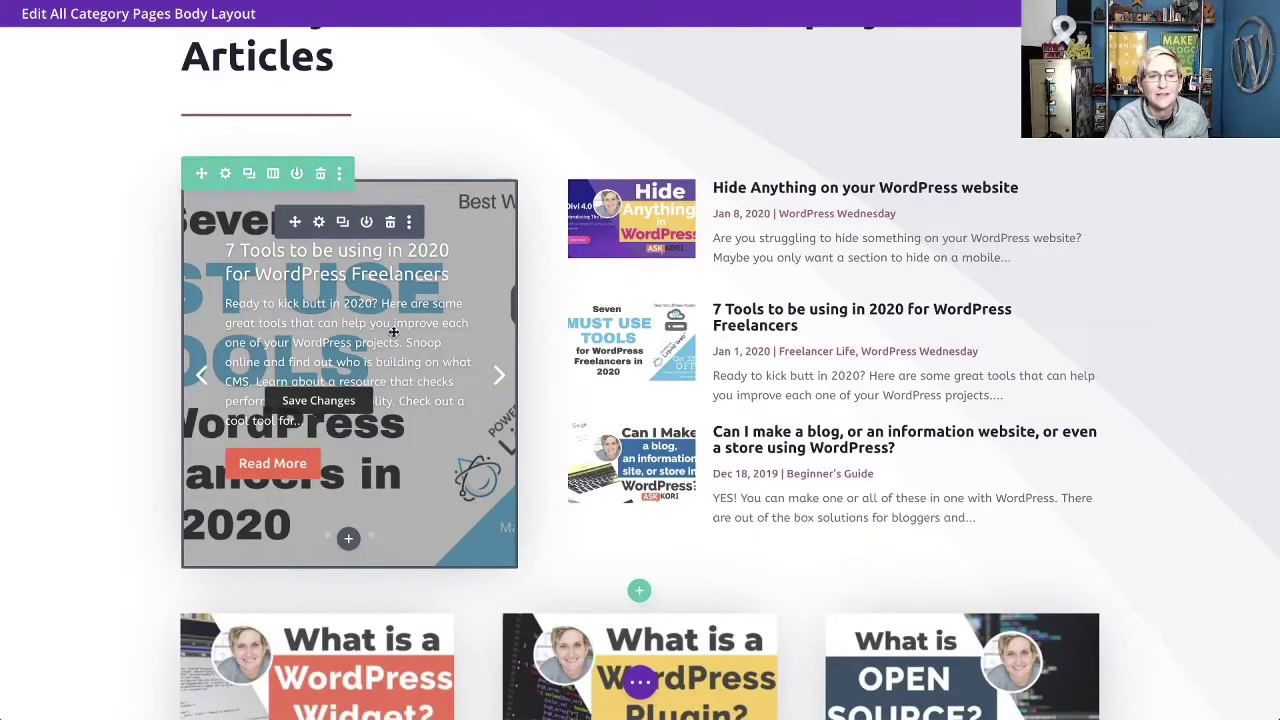
Toggle Show Arrows and Show Controls off and back on under Elements, then apply the settings.
left_click(318, 221)
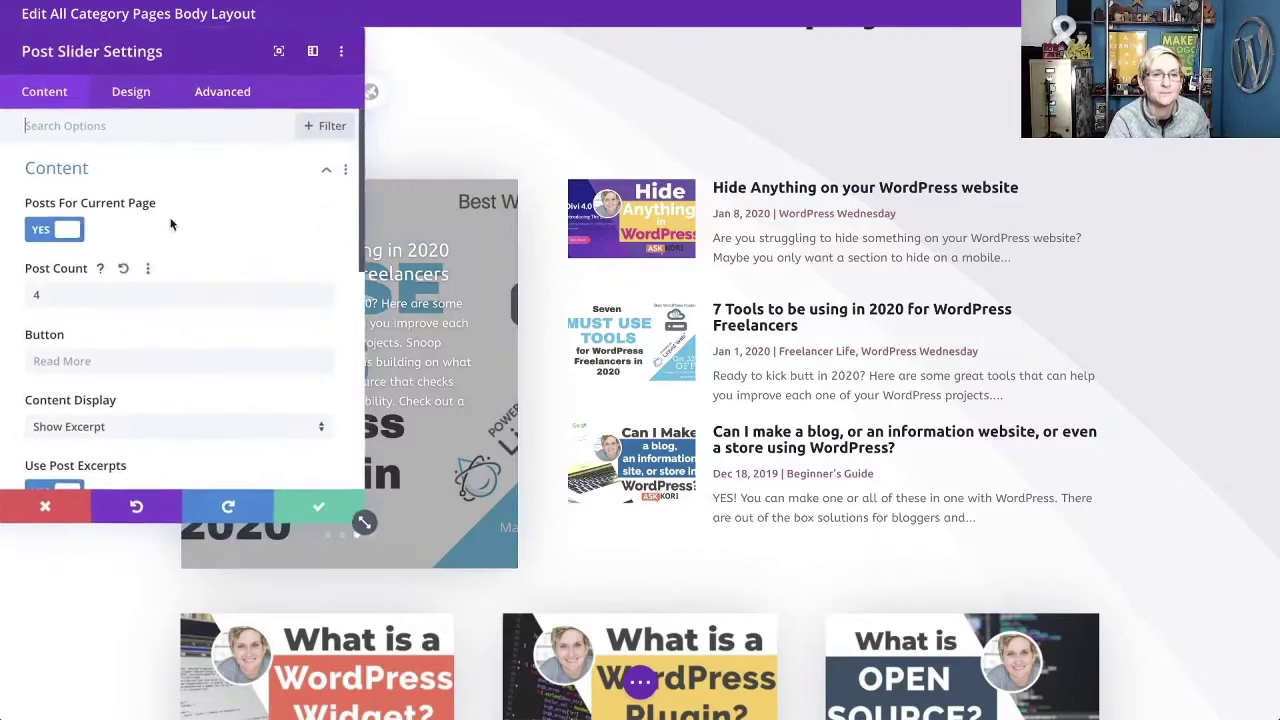
left_click(125, 95)
left_click(60, 92)
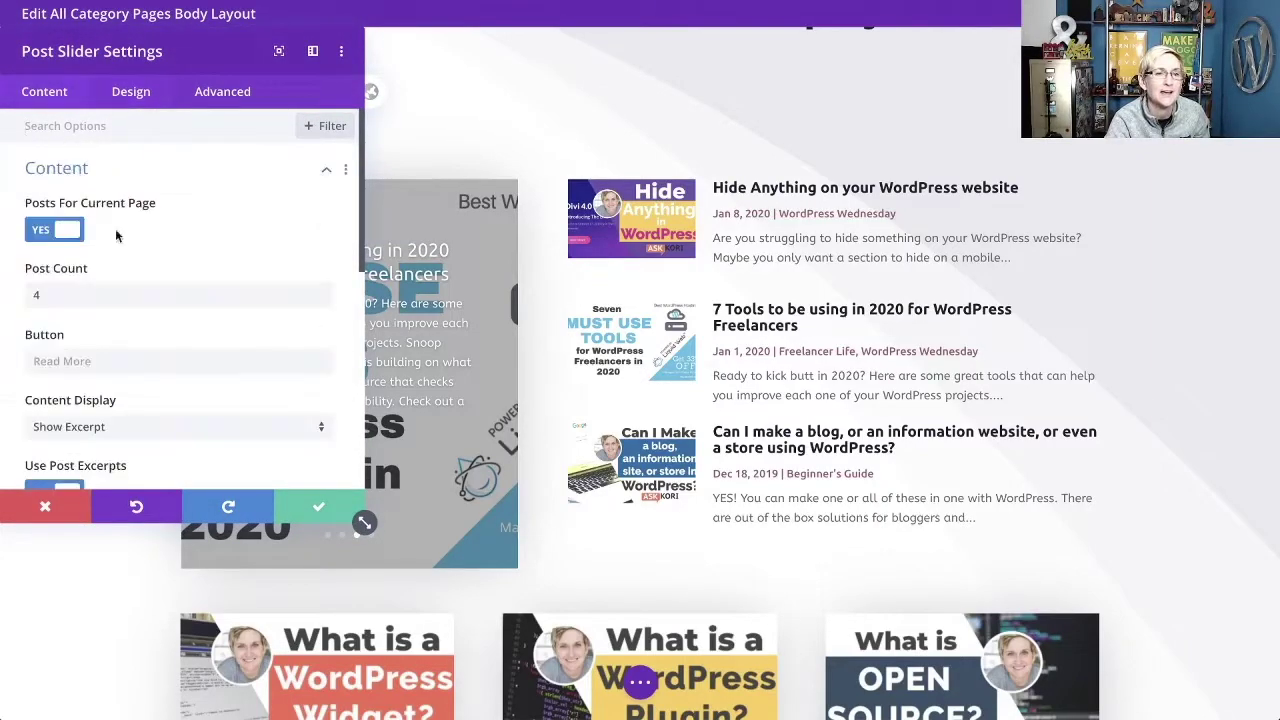
scroll(150, 385, "down", 5)
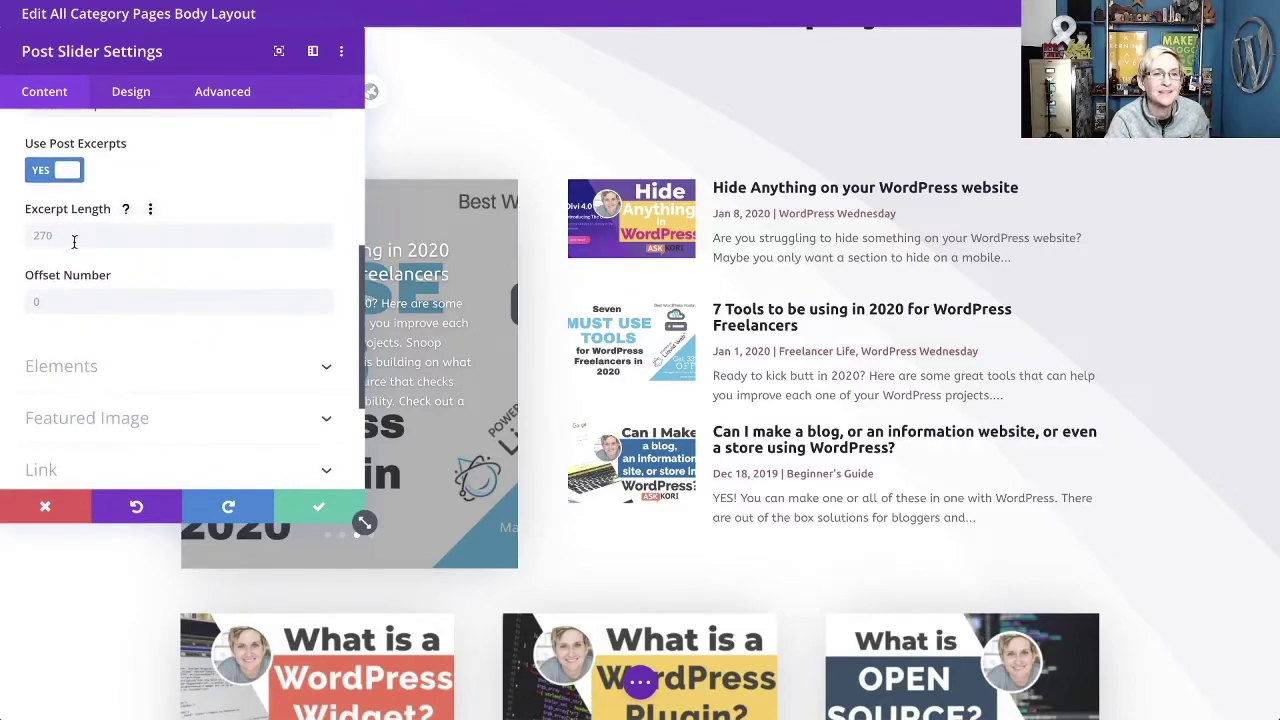
scroll(112, 252, "down", 2)
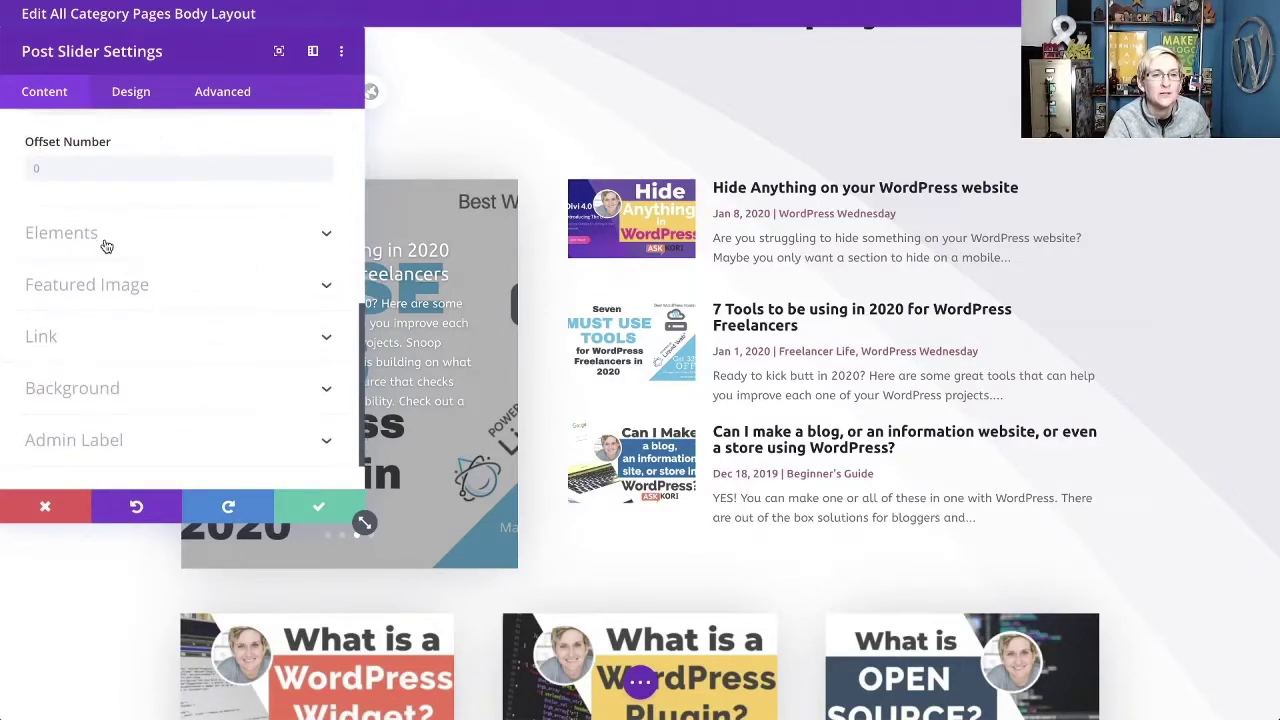
left_click(106, 246)
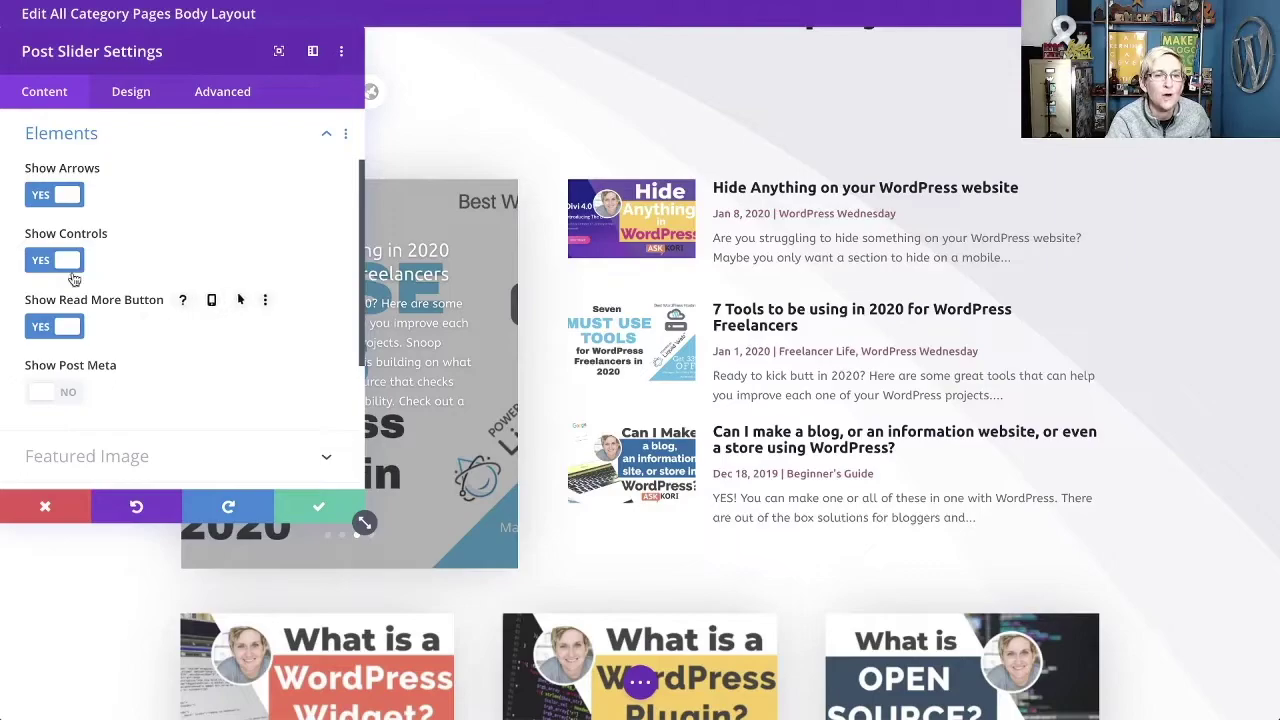
left_click(55, 200)
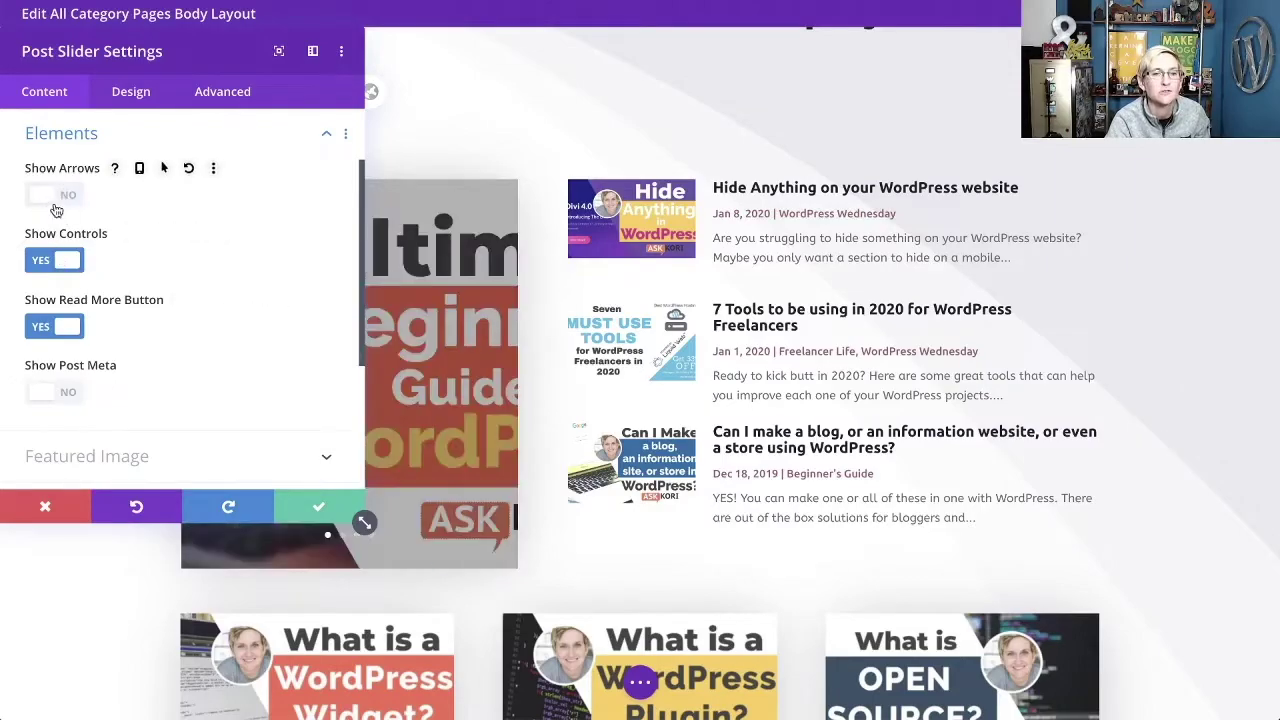
left_click(55, 203)
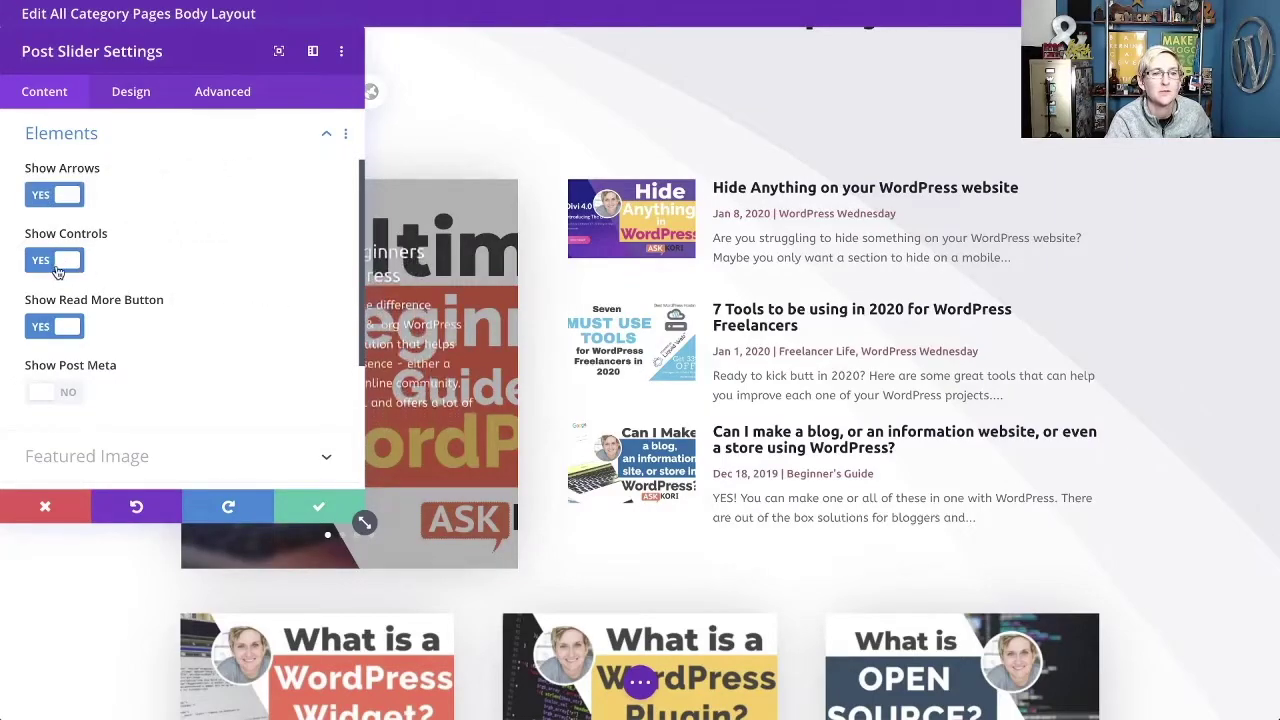
left_click(57, 268)
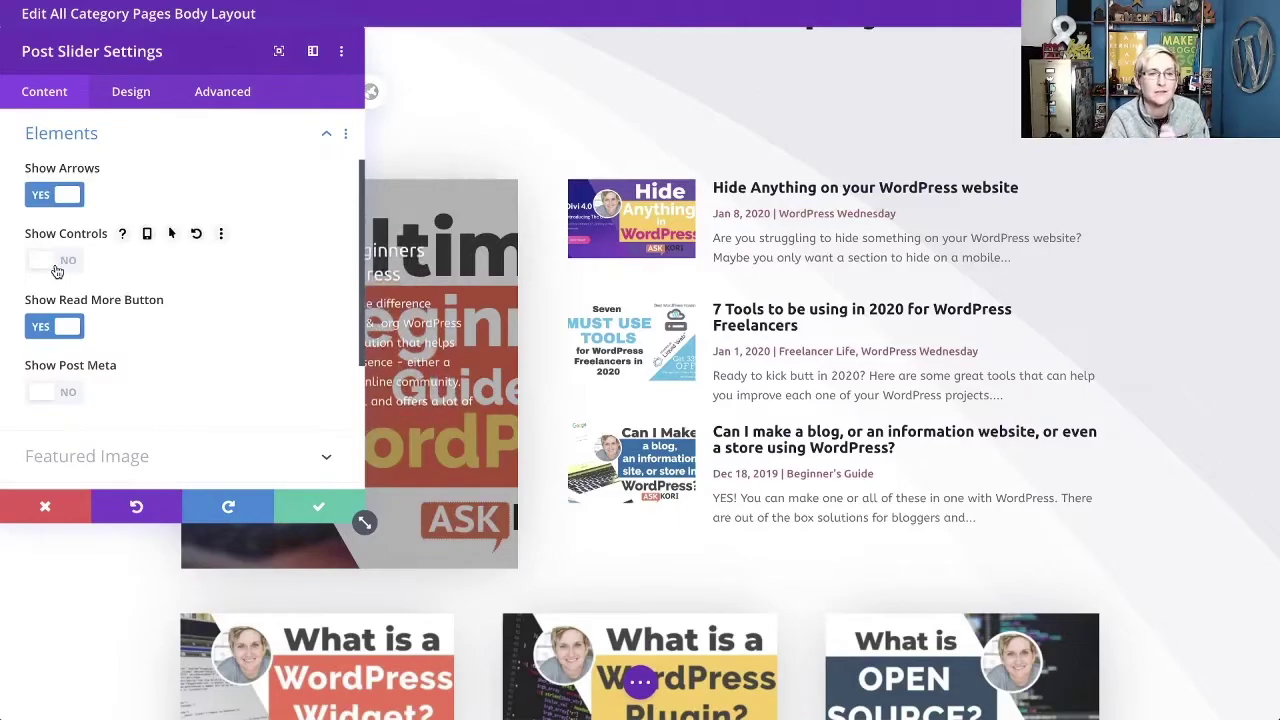
left_click(57, 262)
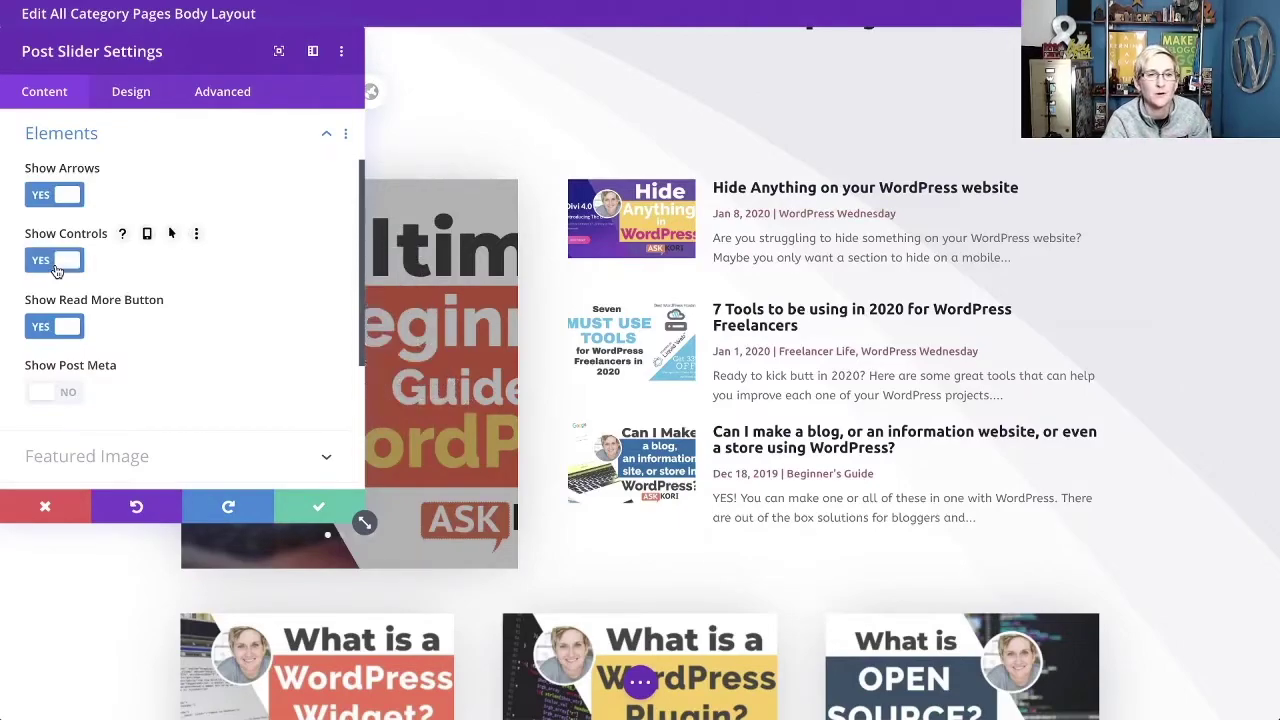
left_click(316, 508)
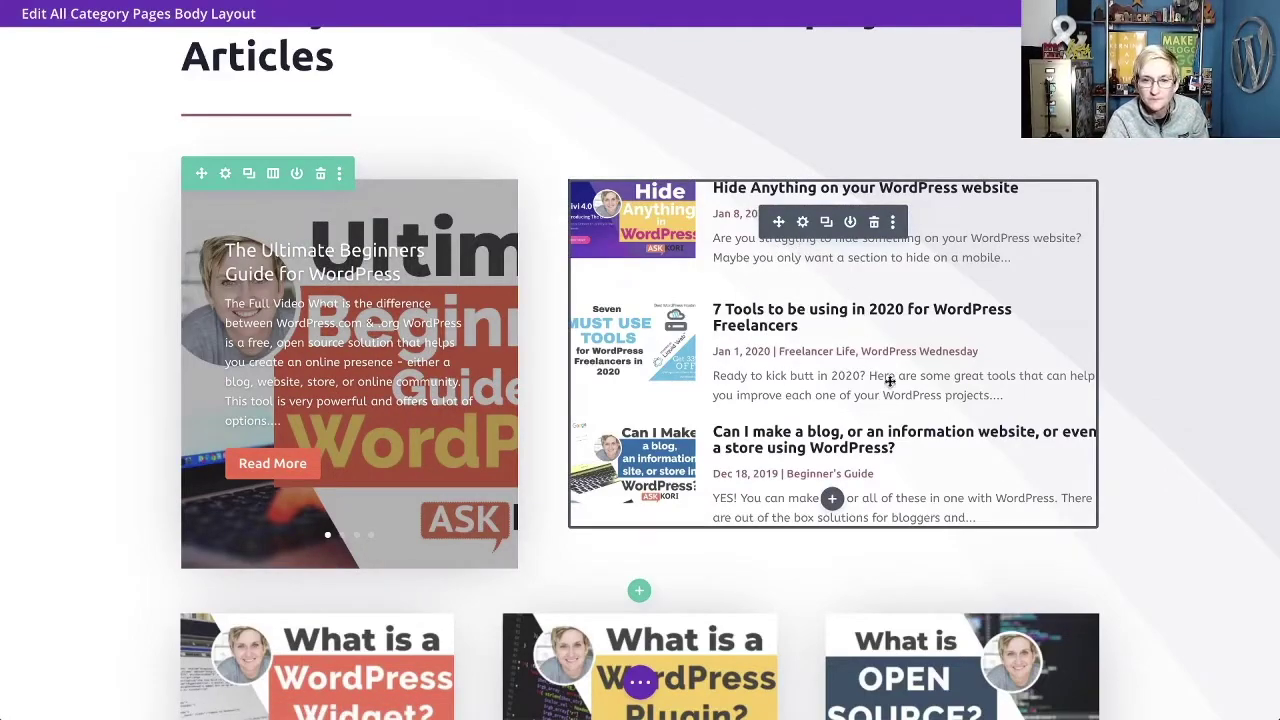
In the blog module's settings, turn Posts For Current Page off to expose the category checkboxes.
left_click(802, 222)
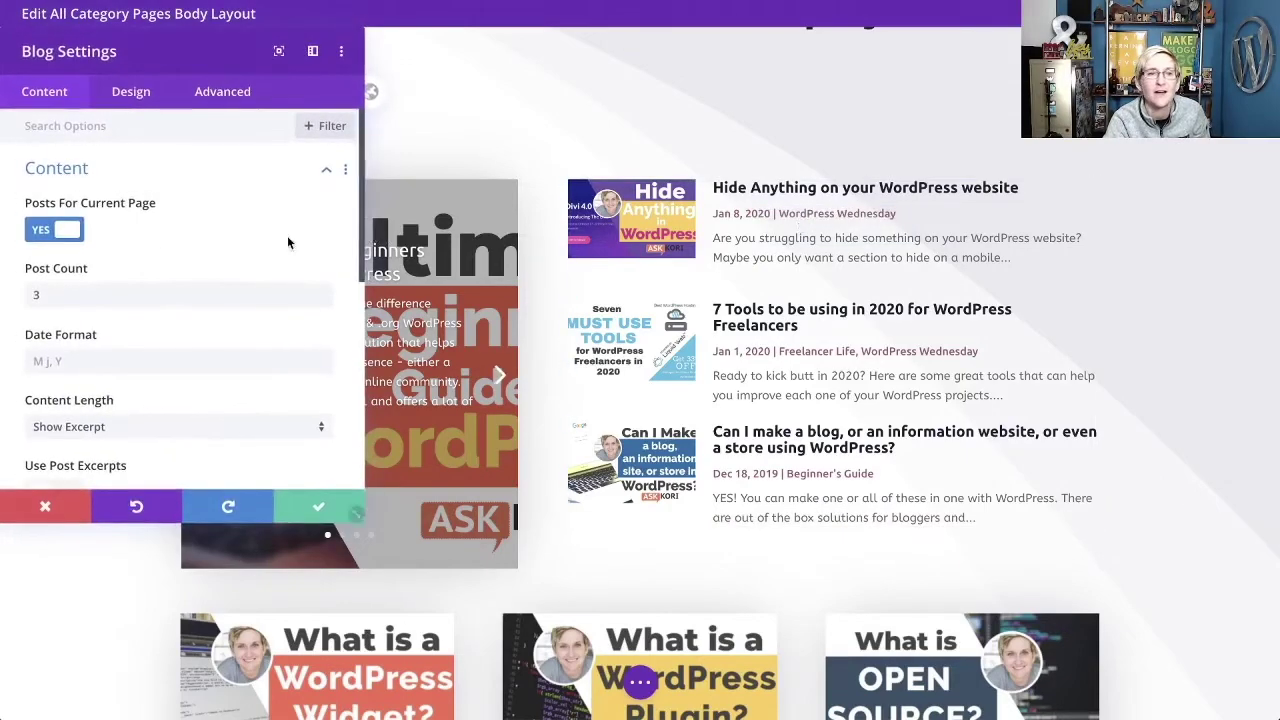
scroll(164, 246, "down", 2)
scroll(164, 246, "down", 6)
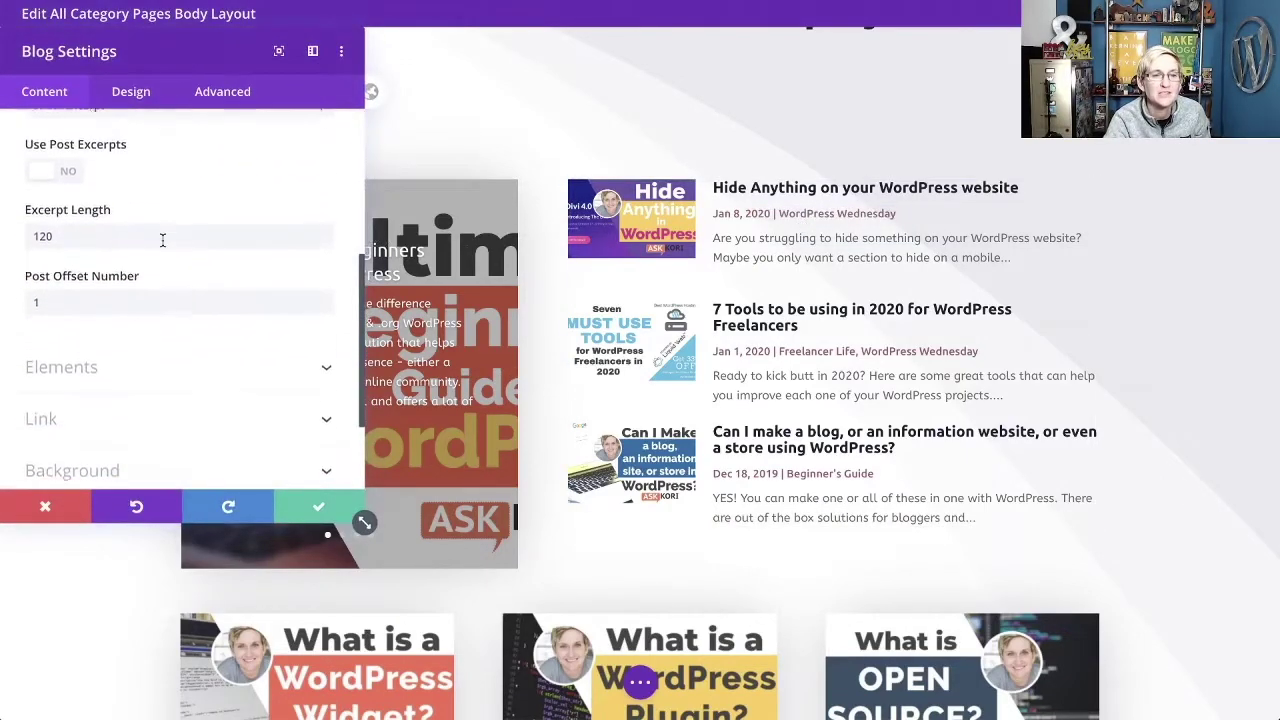
left_click(164, 246)
scroll(151, 245, "up", 10)
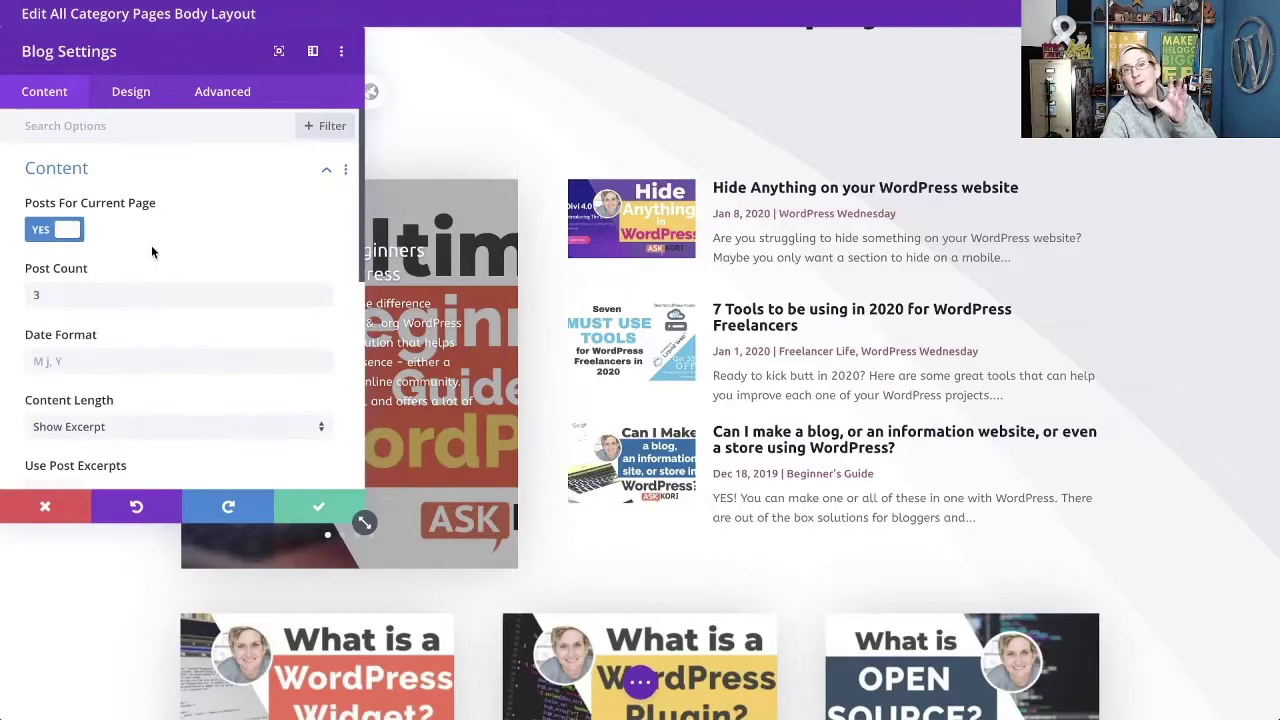
left_click(65, 236)
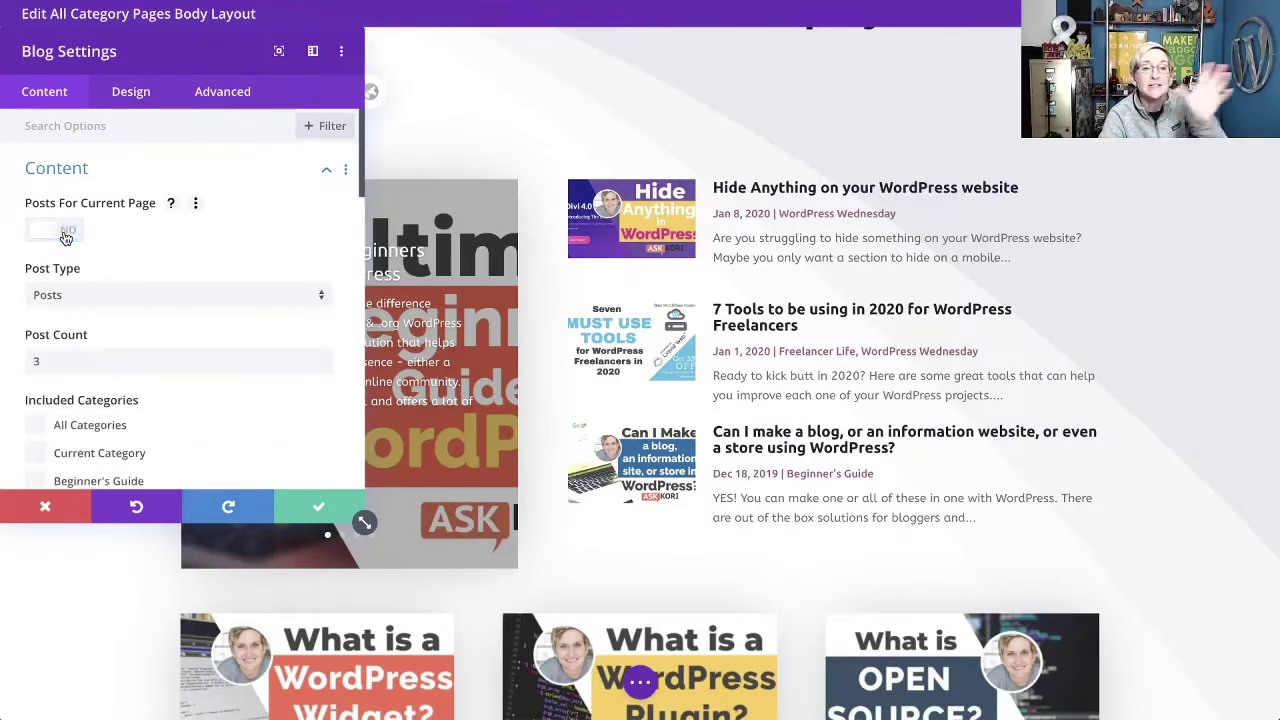
scroll(127, 260, "down", 2)
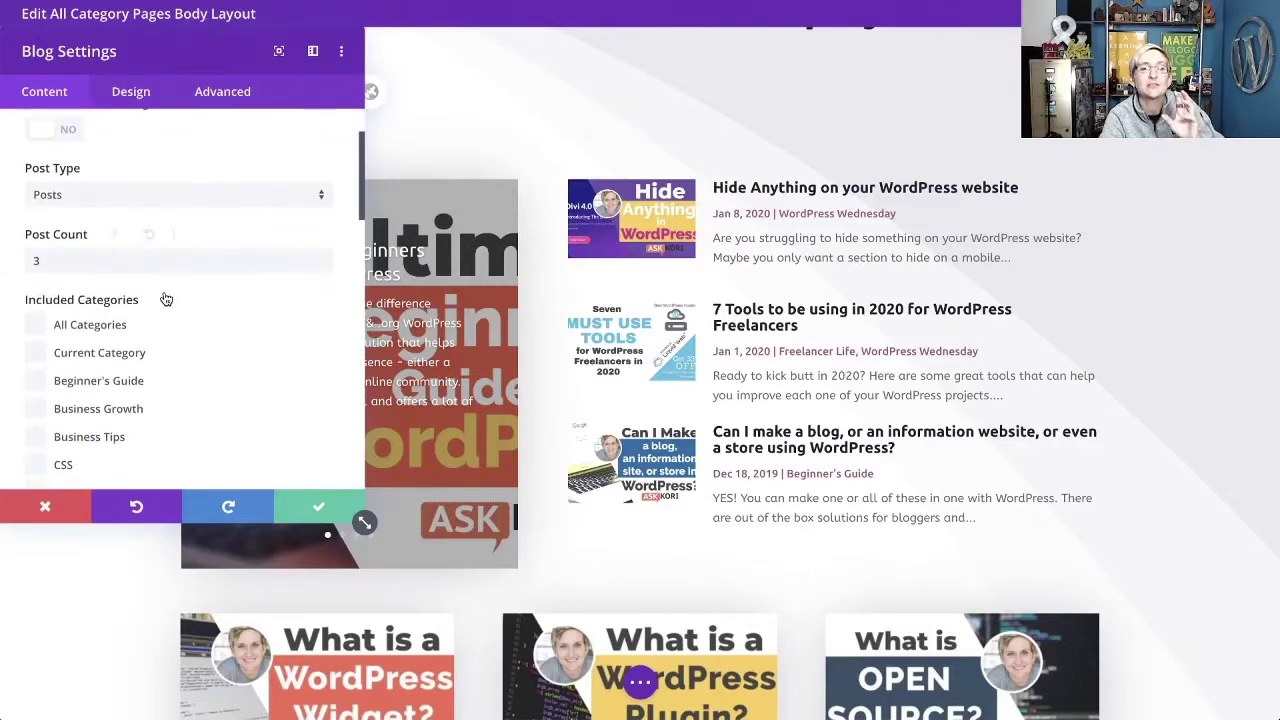
scroll(166, 300, "down", 1)
scroll(140, 310, "down", 2)
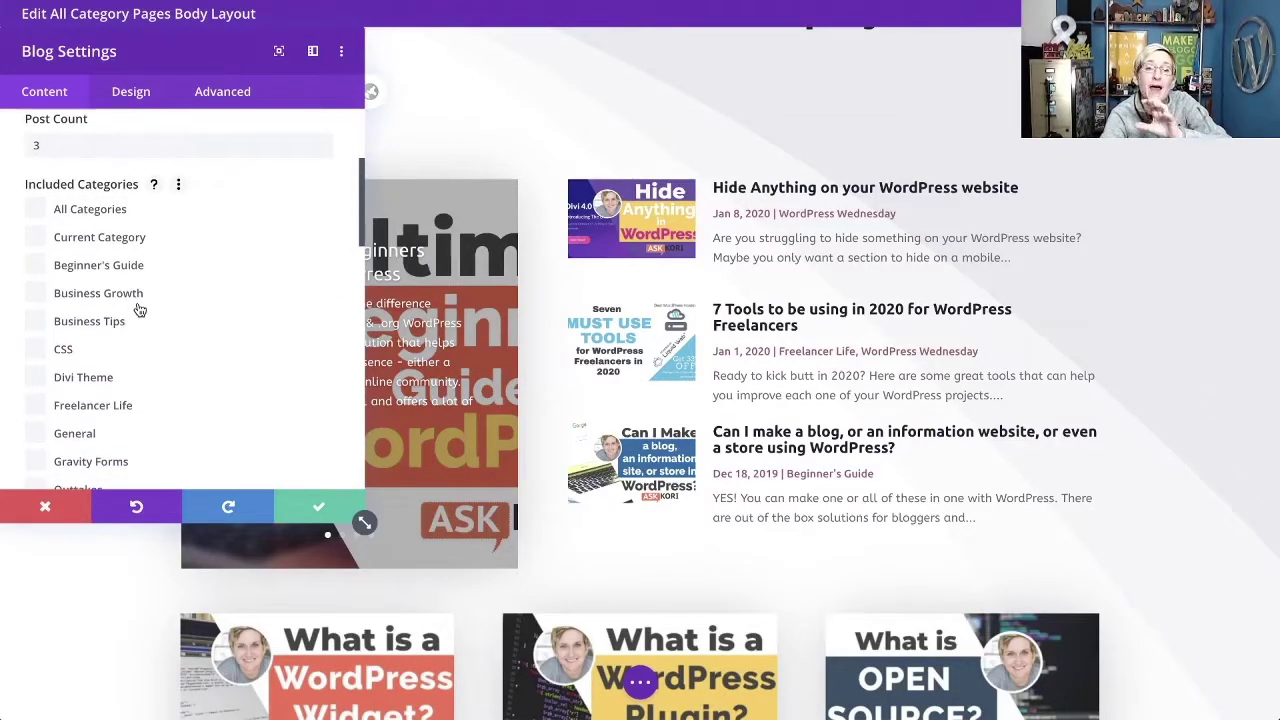
scroll(137, 306, "down", 1)
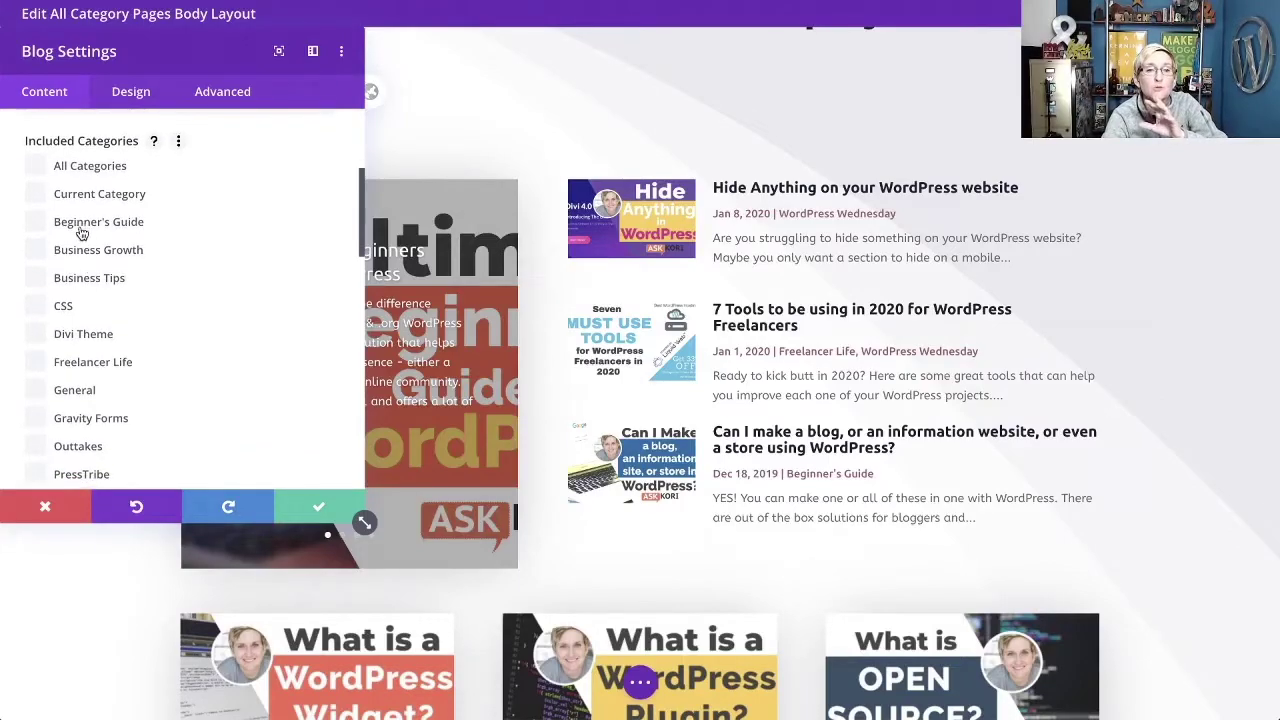
Test the Beginner's Guide filter, switch to All Categories, set Posts For Current Page to YES, and save.
left_click(82, 230)
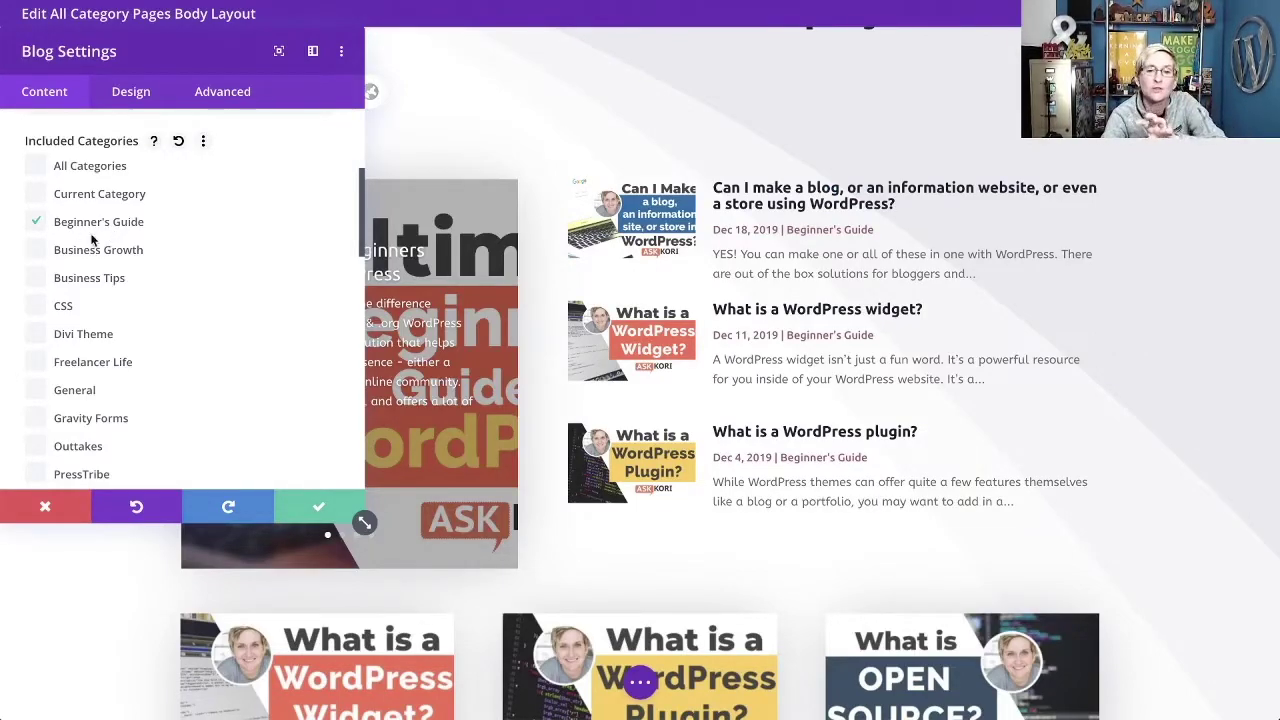
left_click(40, 224)
left_click(36, 167)
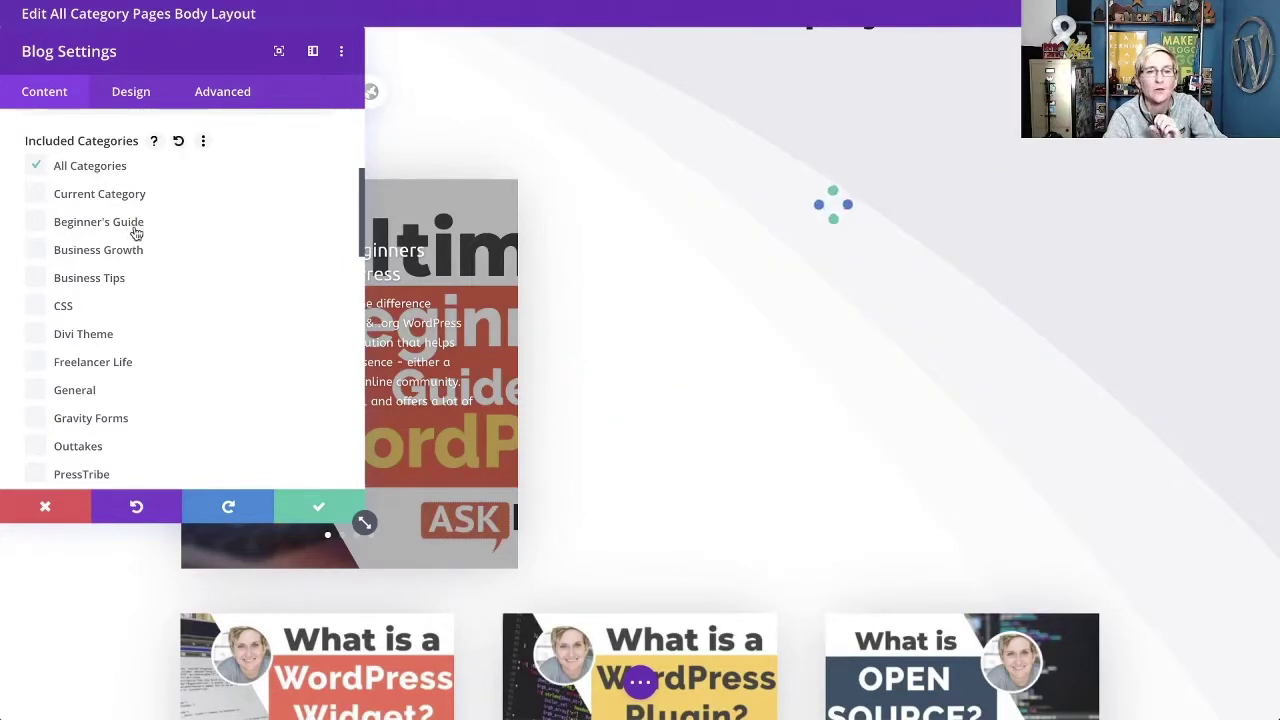
scroll(136, 232, "up", 5)
left_click(55, 229)
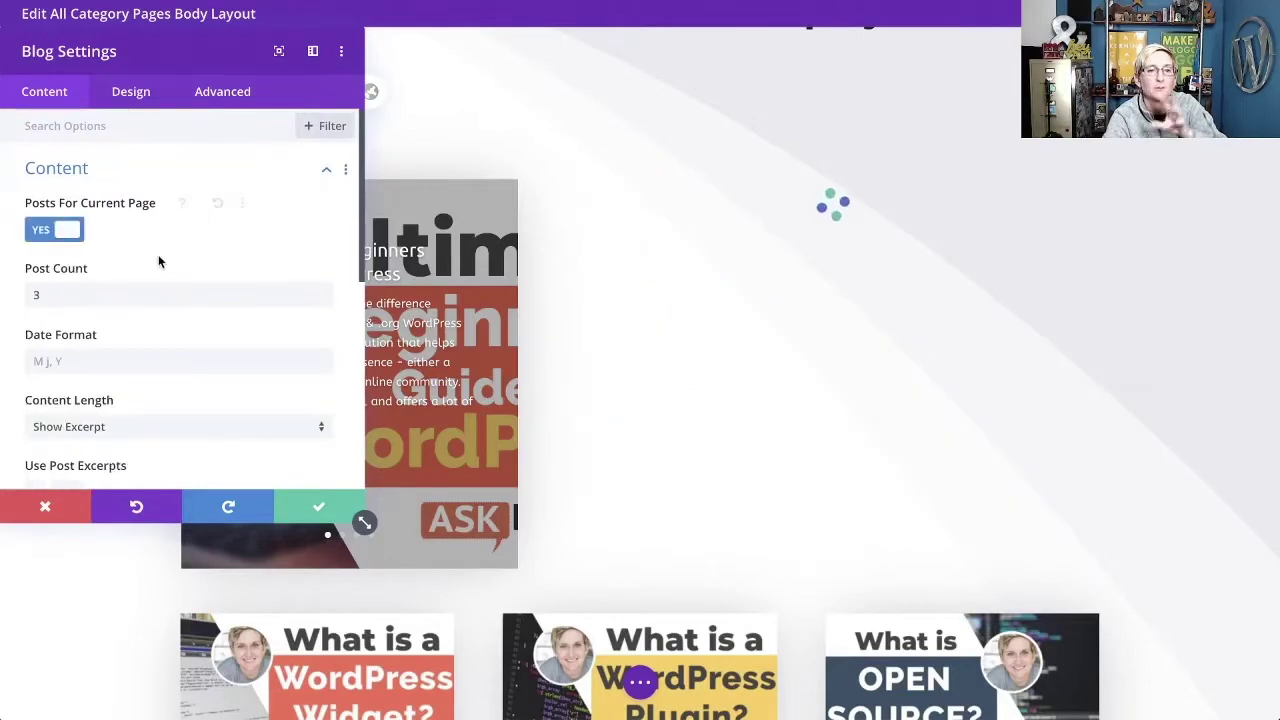
left_click(320, 512)
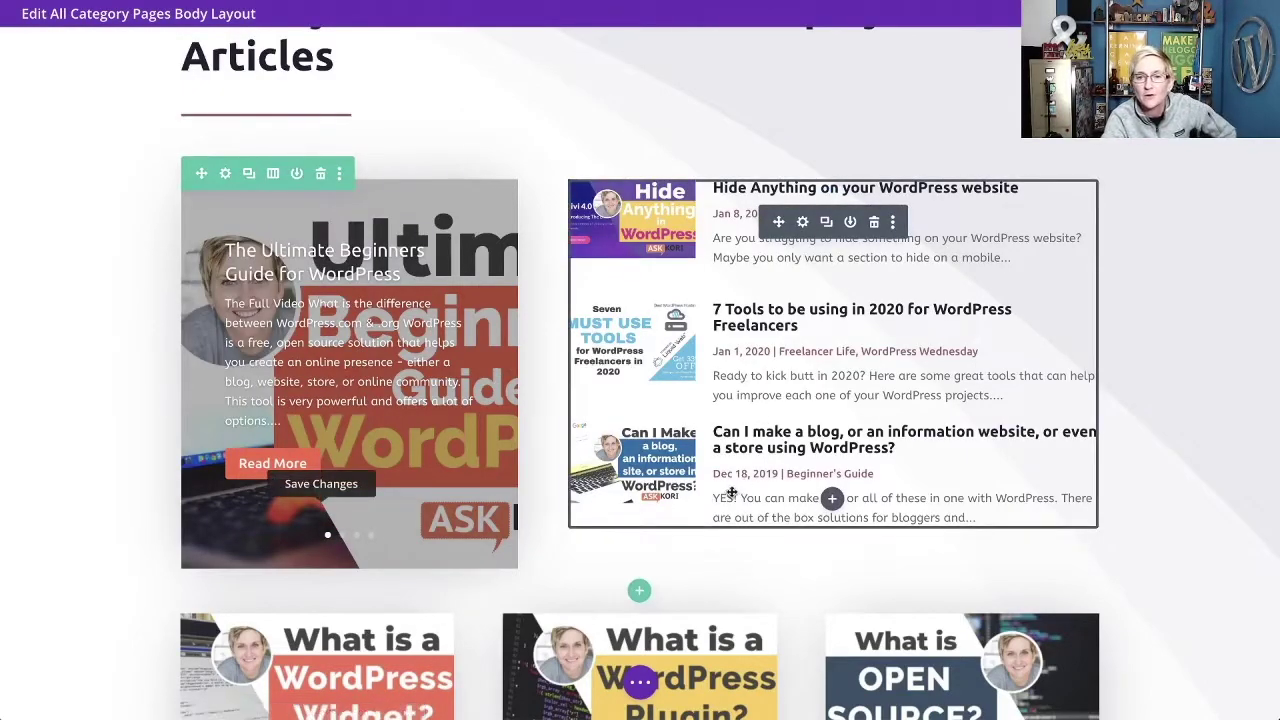
scroll(732, 492, "down", 3)
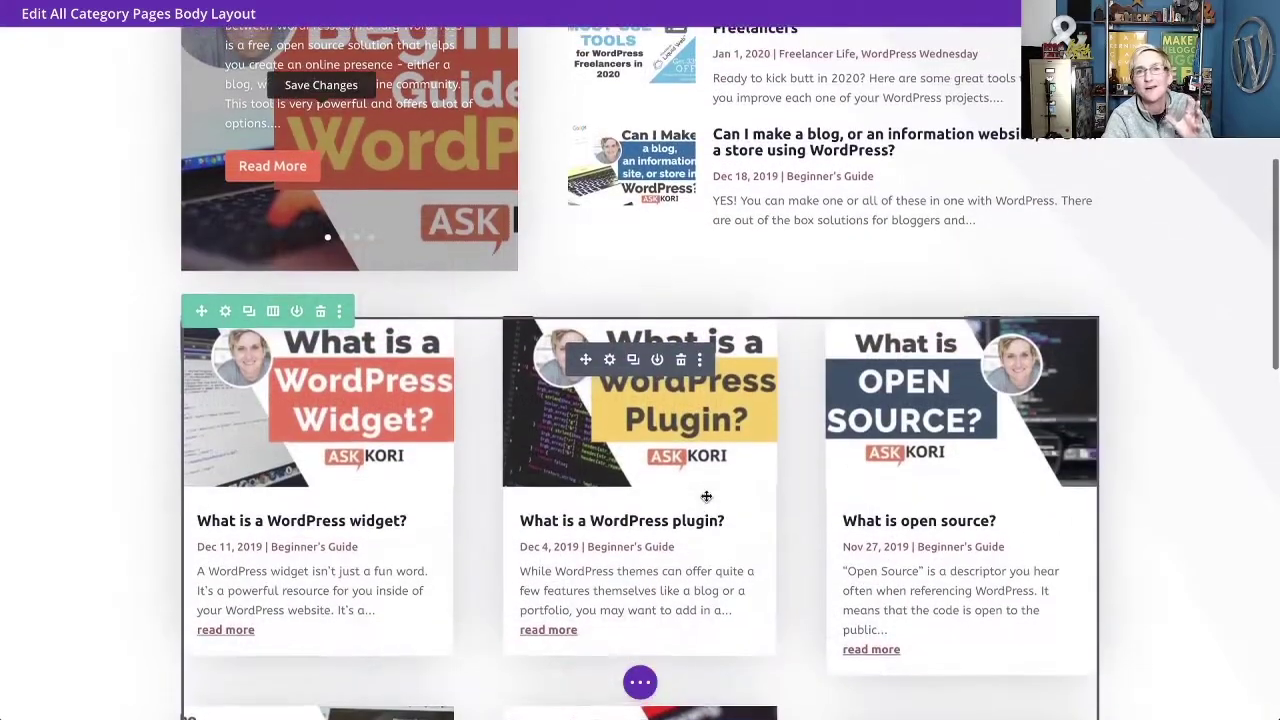
left_click(609, 360)
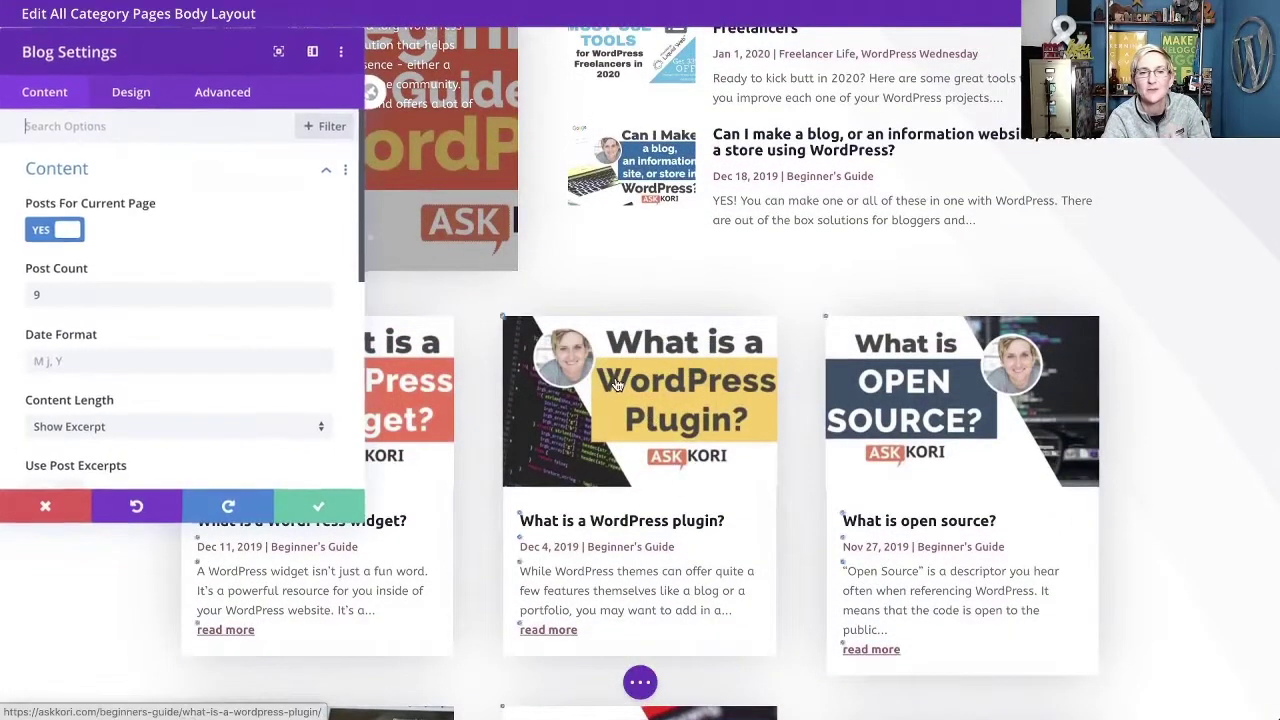
left_click(68, 238)
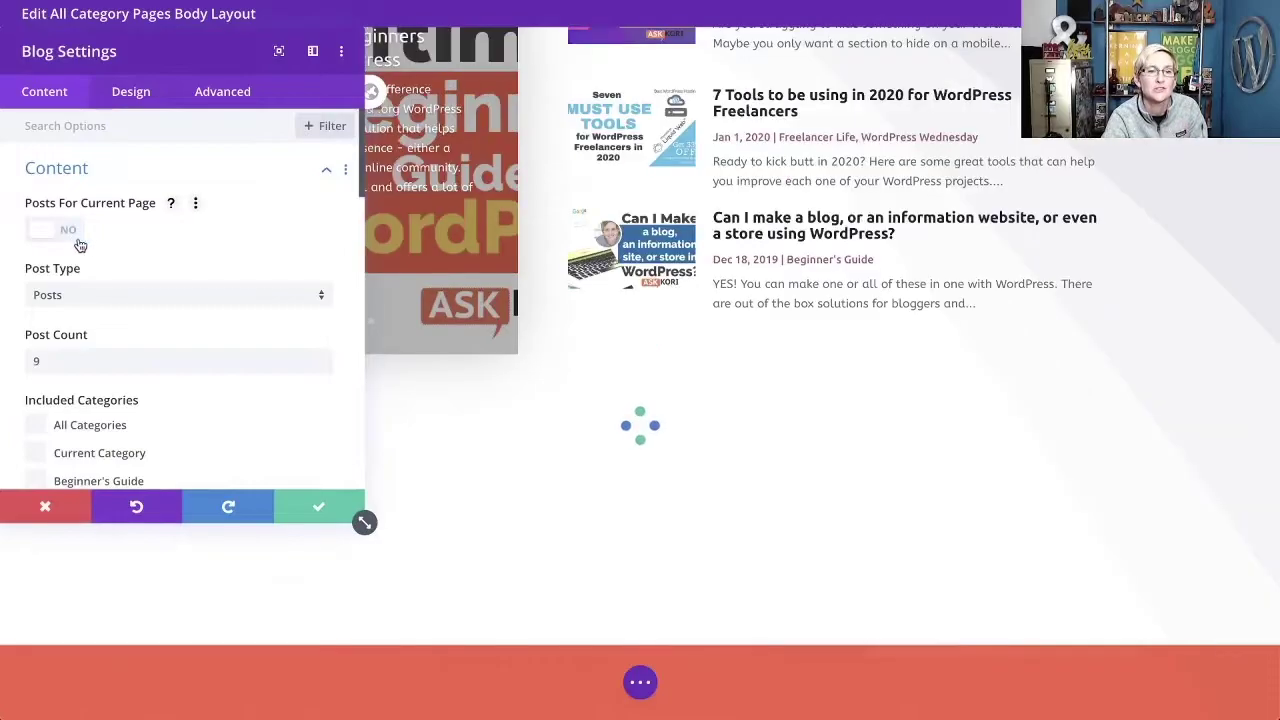
scroll(80, 245, "down", 5)
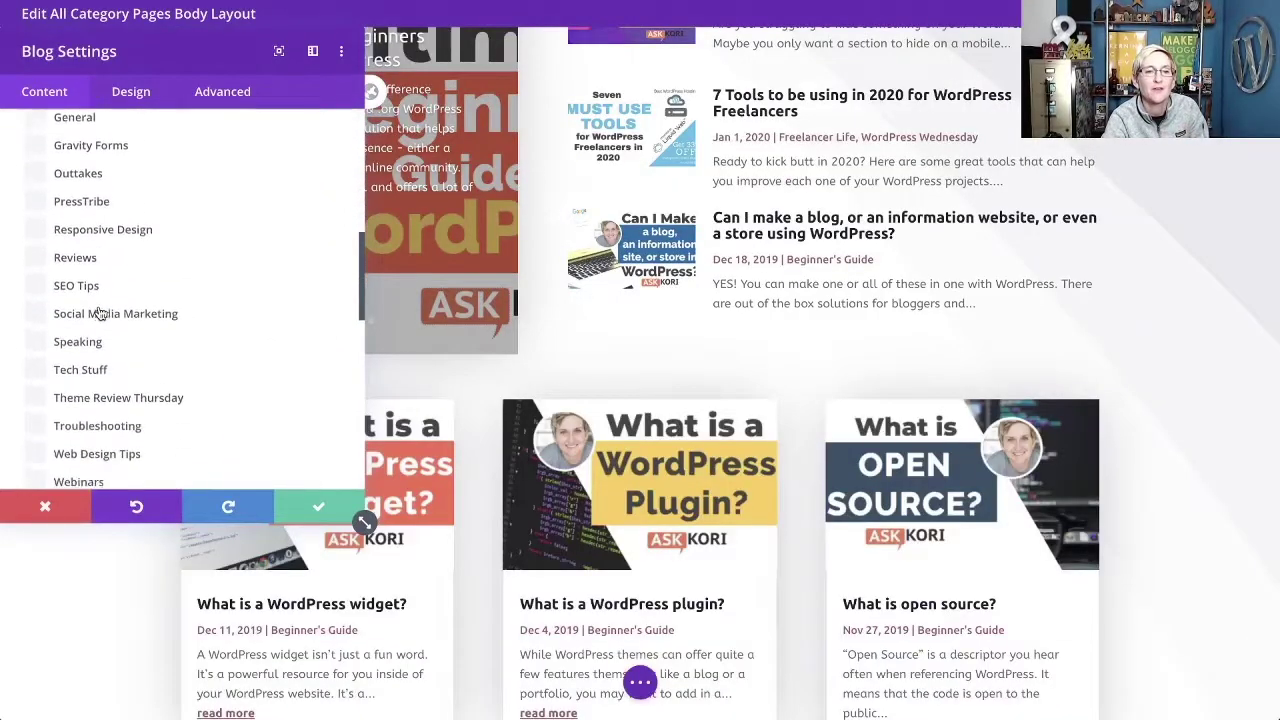
scroll(100, 313, "down", 6)
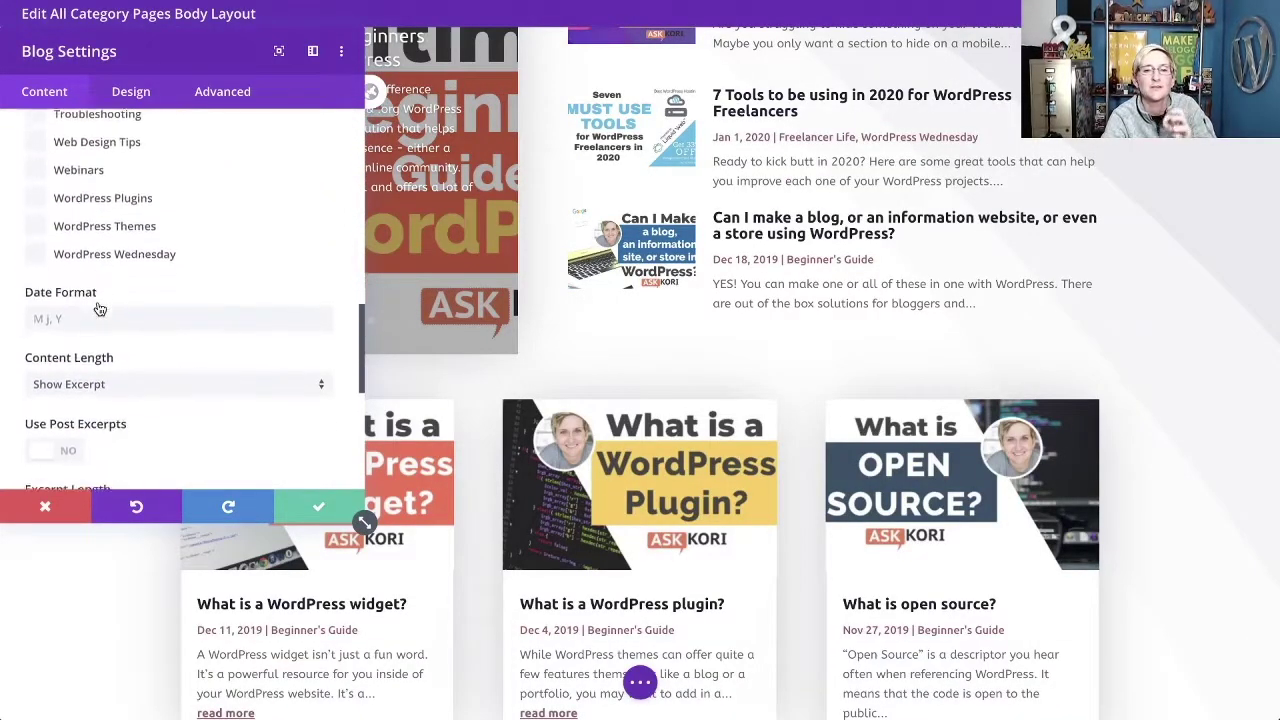
scroll(100, 310, "up", 12)
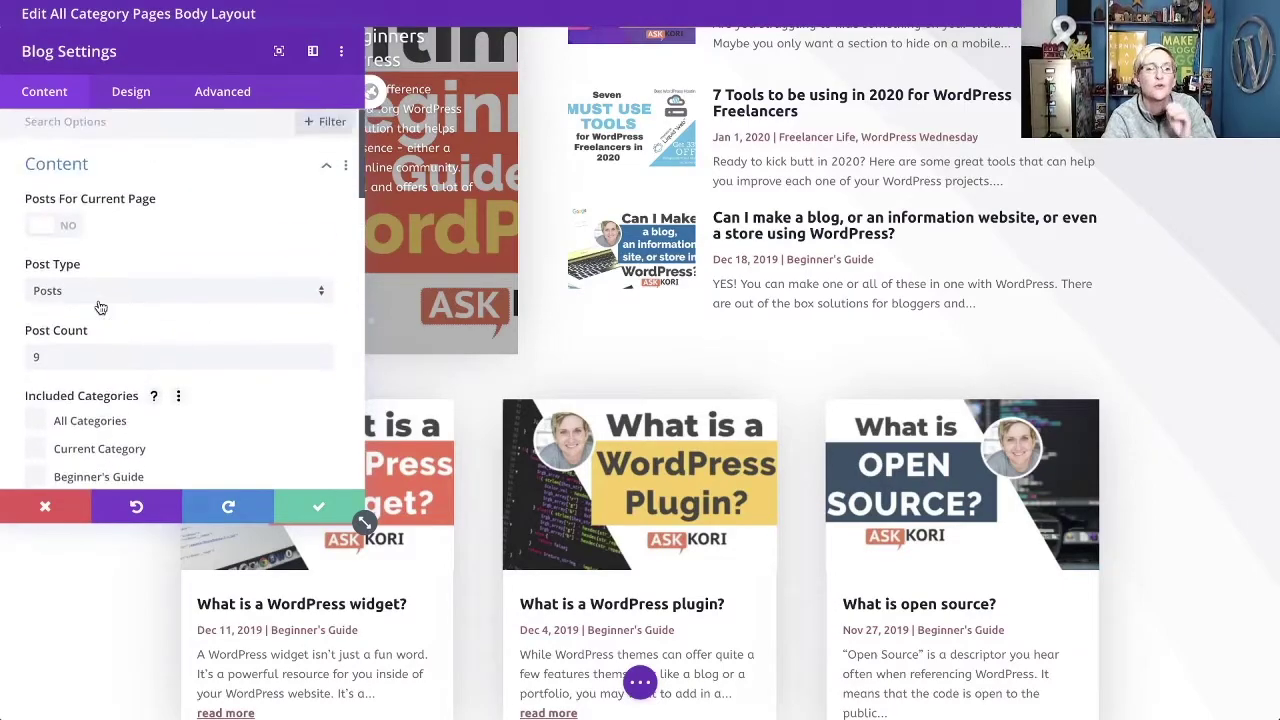
left_click(58, 232)
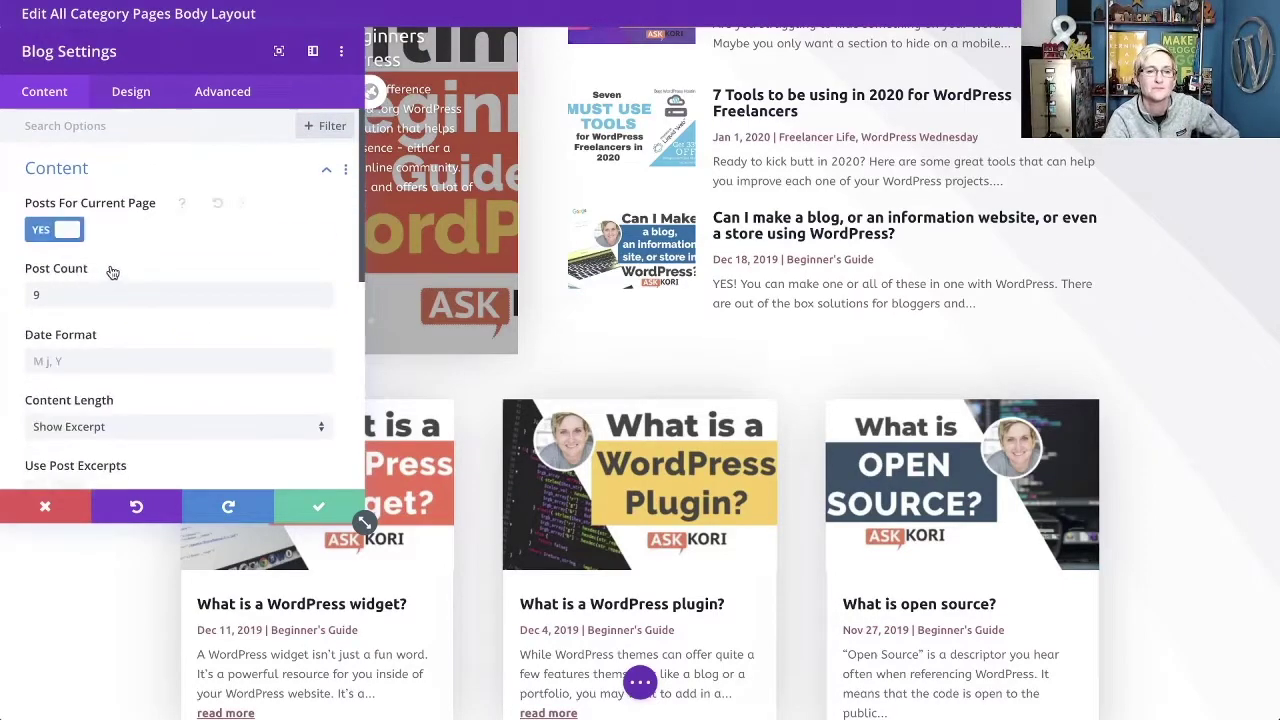
left_click(320, 512)
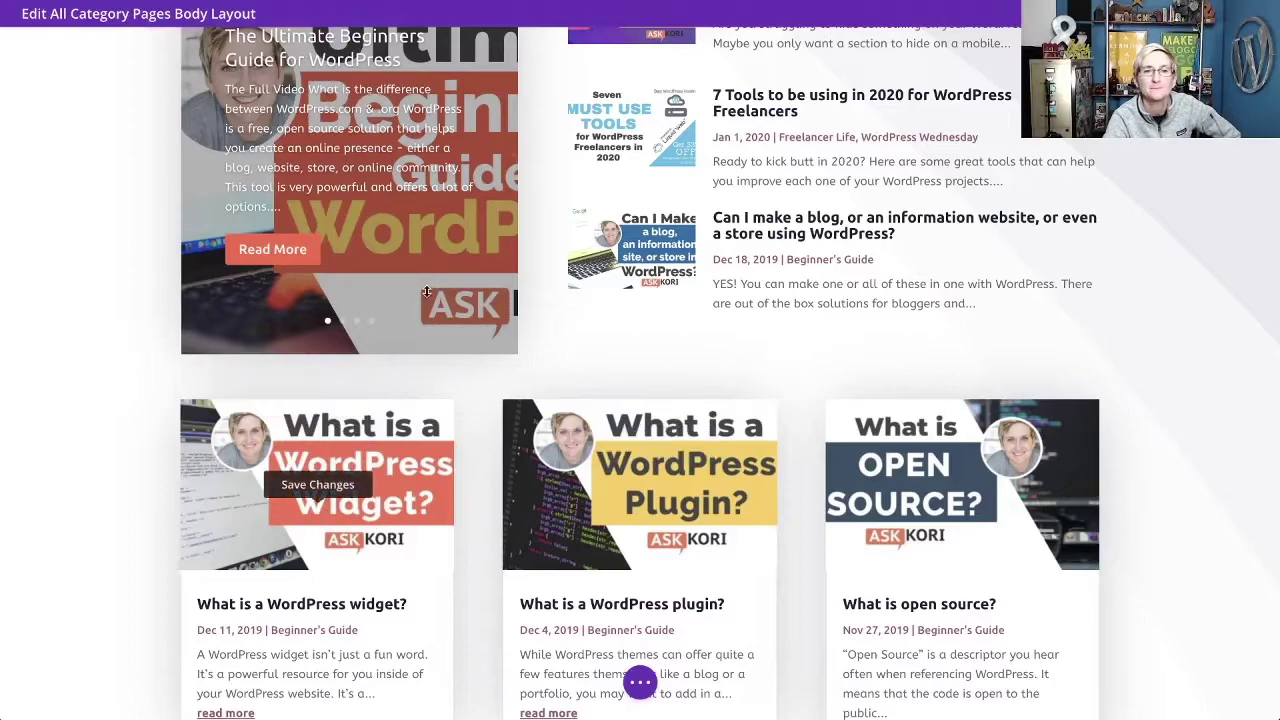
Save the category body layout from the page options and exit the Visual Builder to the Theme Builder.
left_click(640, 683)
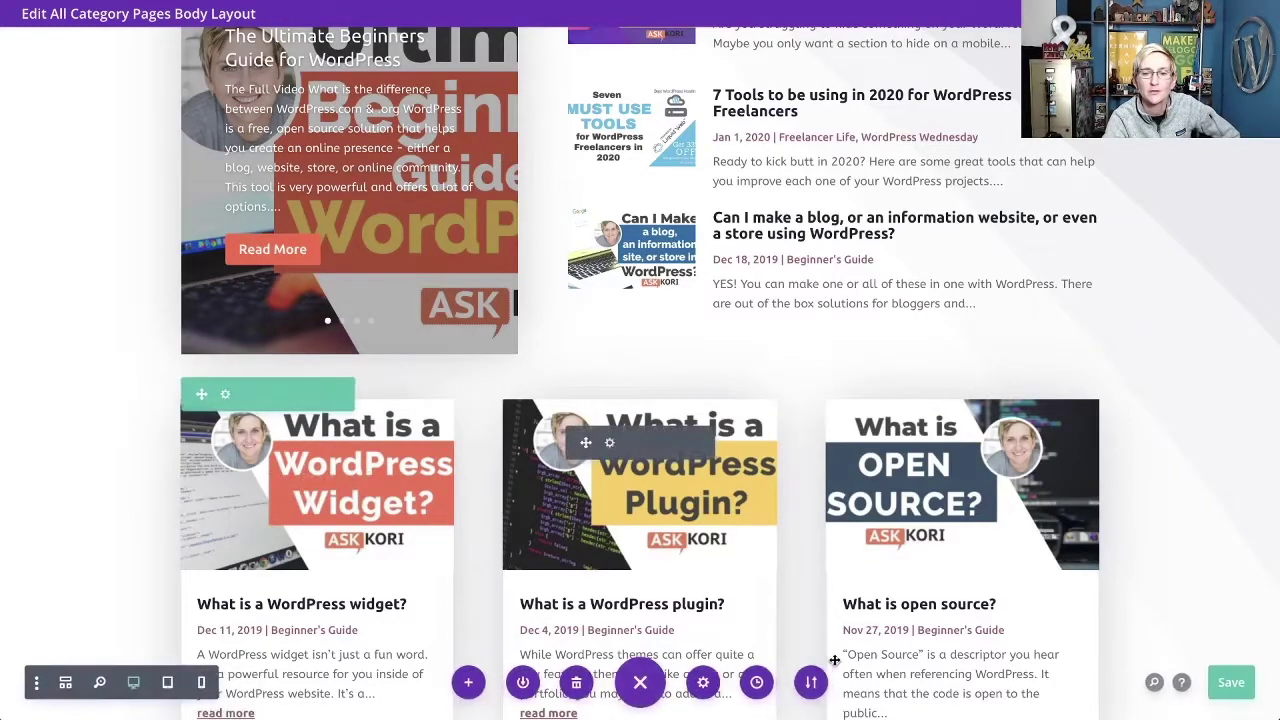
left_click(1234, 684)
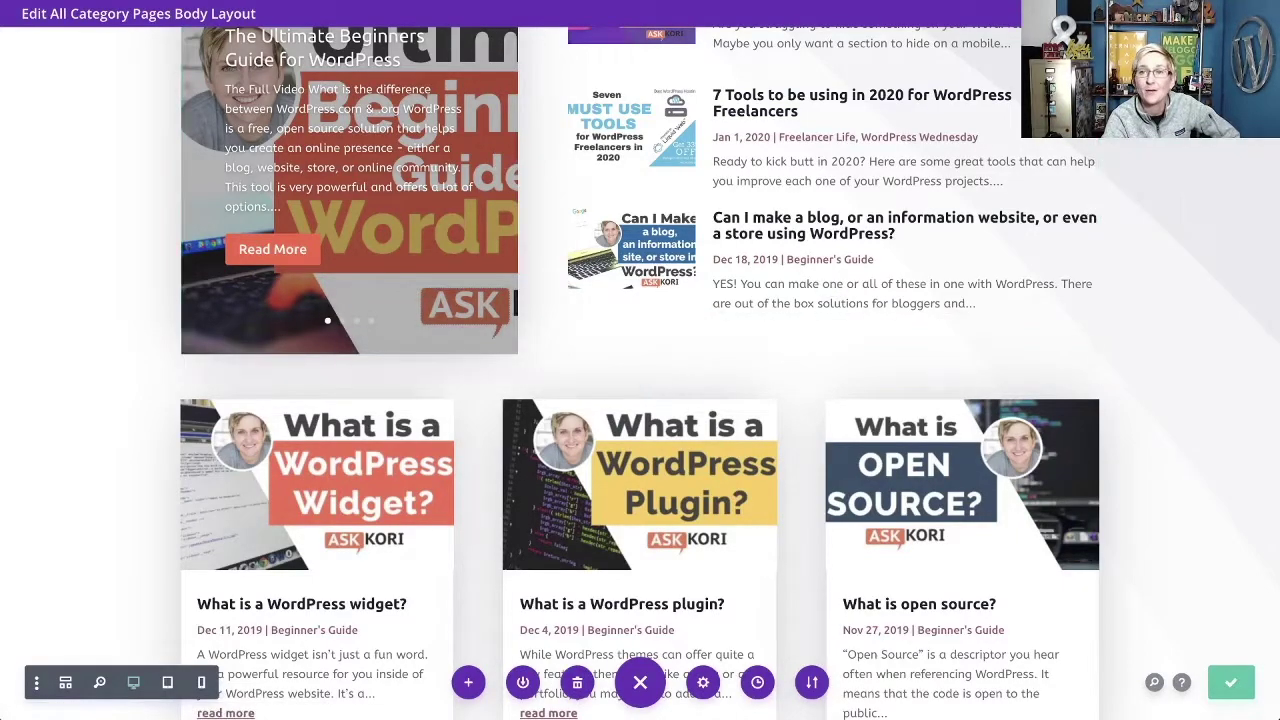
left_click(1262, 13)
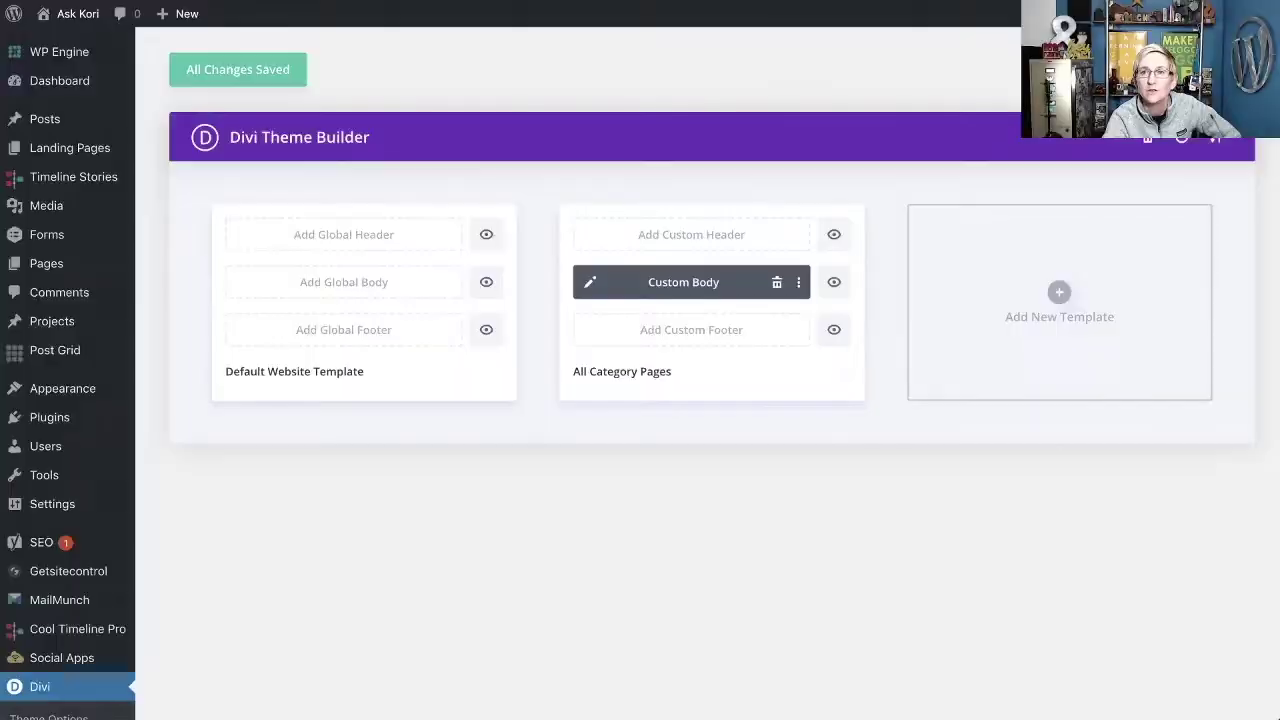
Save all Theme Builder changes so the All Category Pages template keeps its Custom Body.
left_click(223, 70)
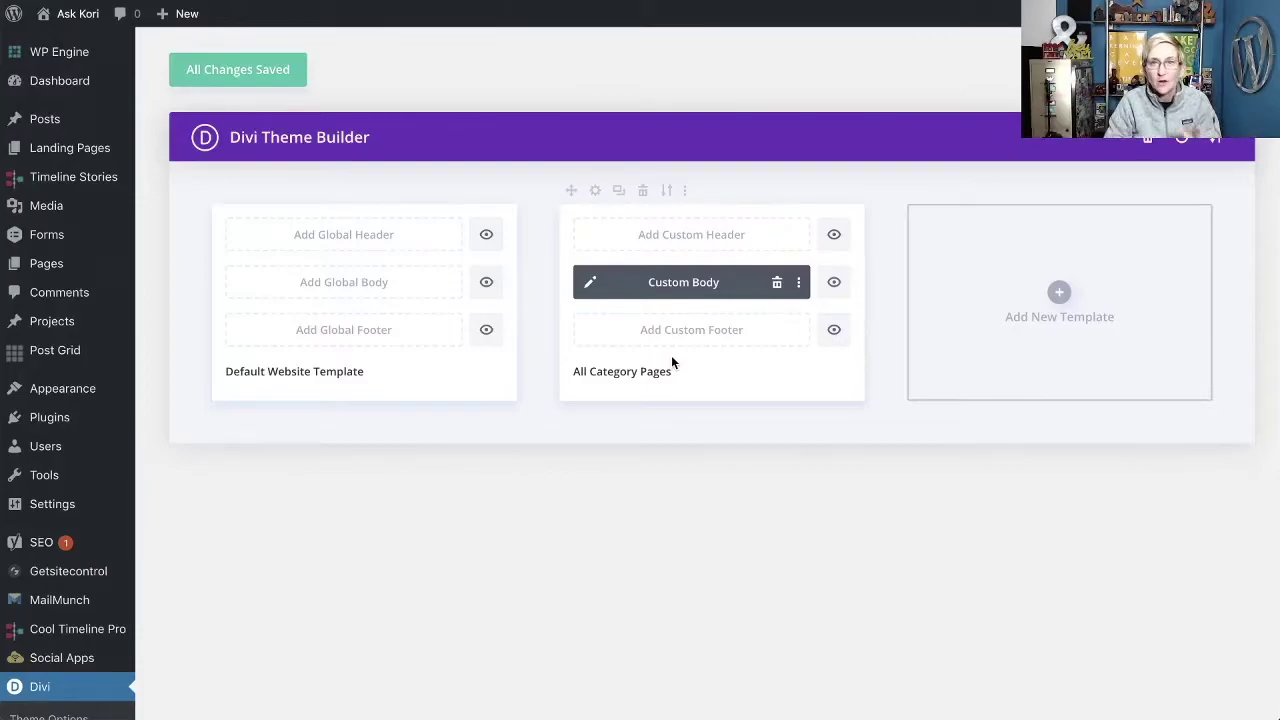
scroll(656, 558, "down", 1)
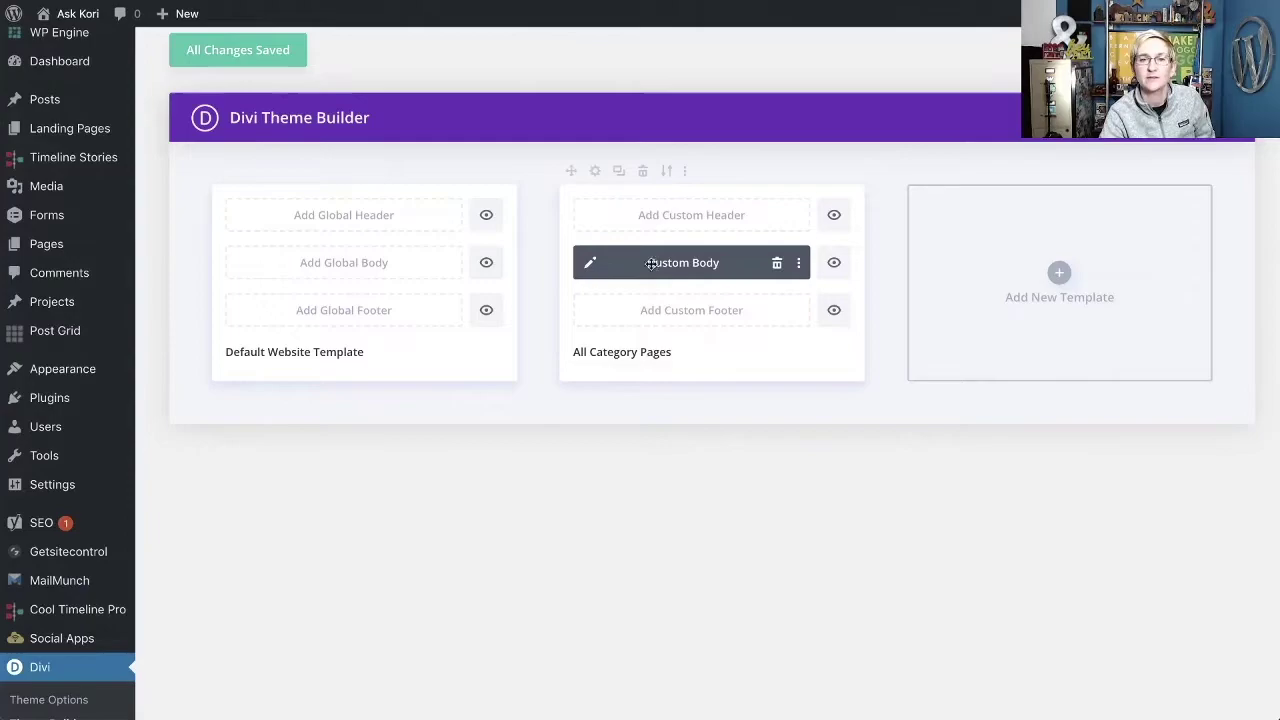
Review the template's Use On list with All Category Pages checked and save the assignment.
left_click(595, 172)
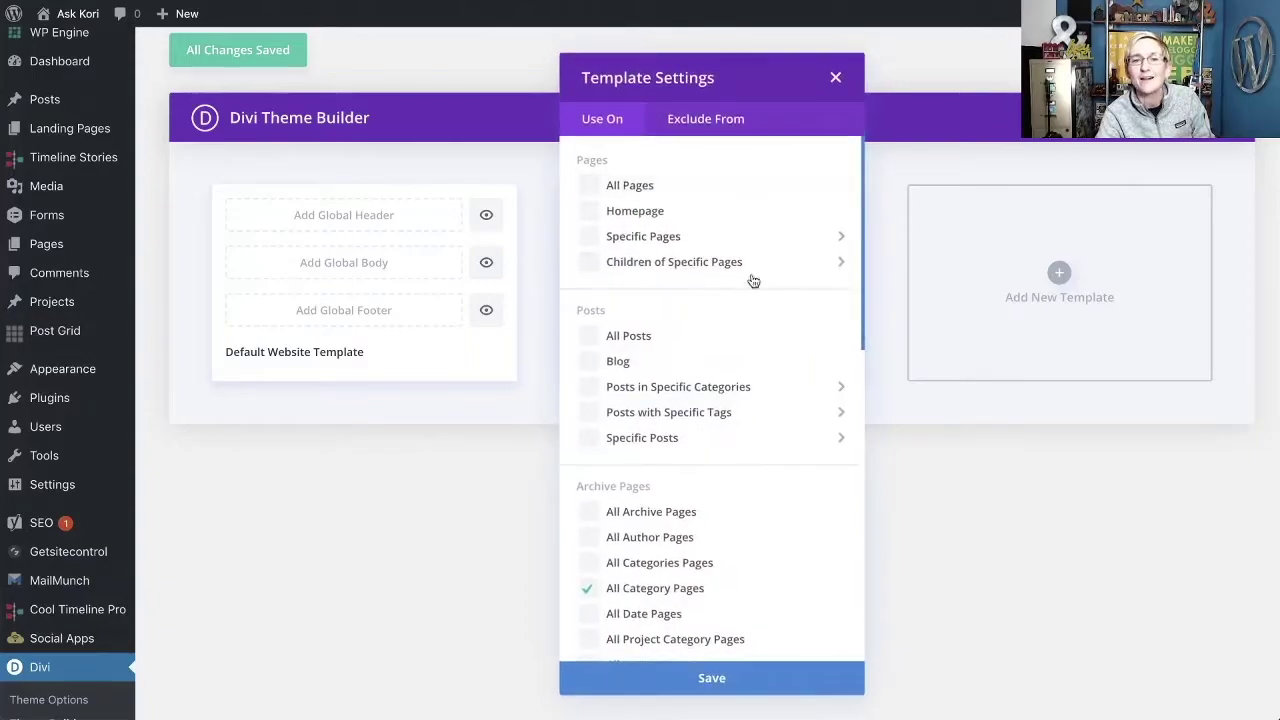
scroll(686, 529, "down", 1)
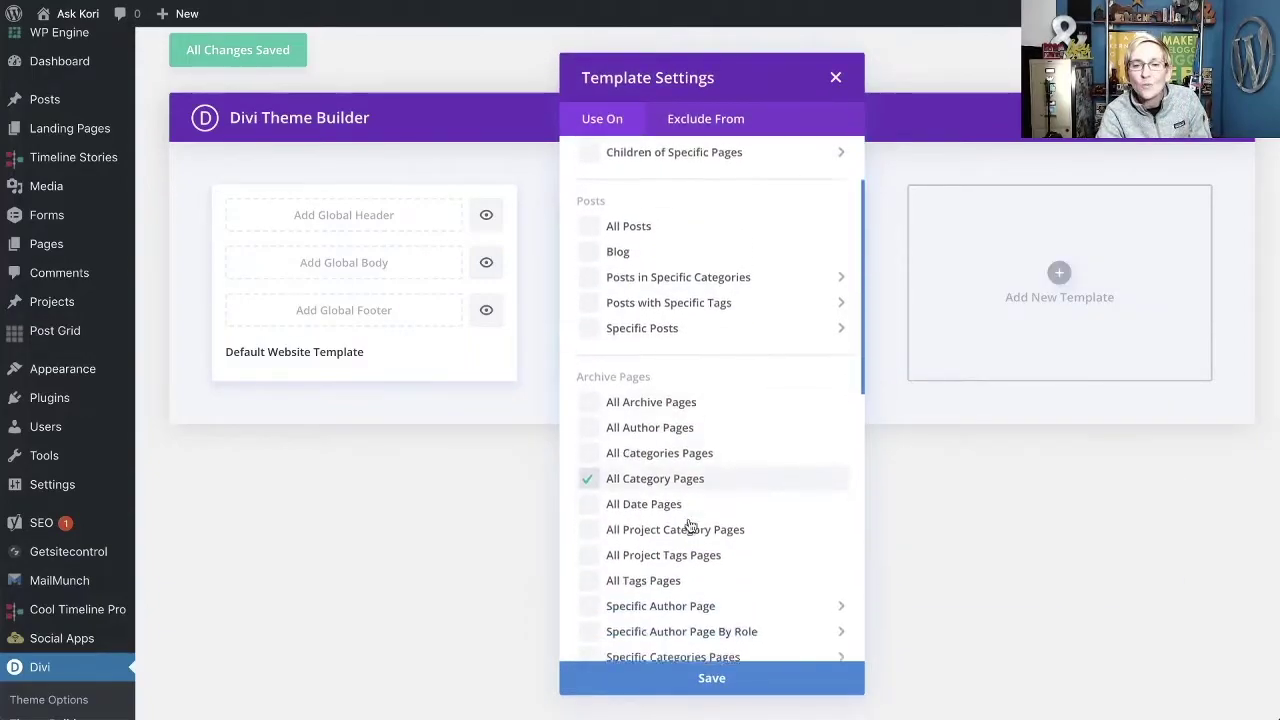
scroll(688, 526, "down", 4)
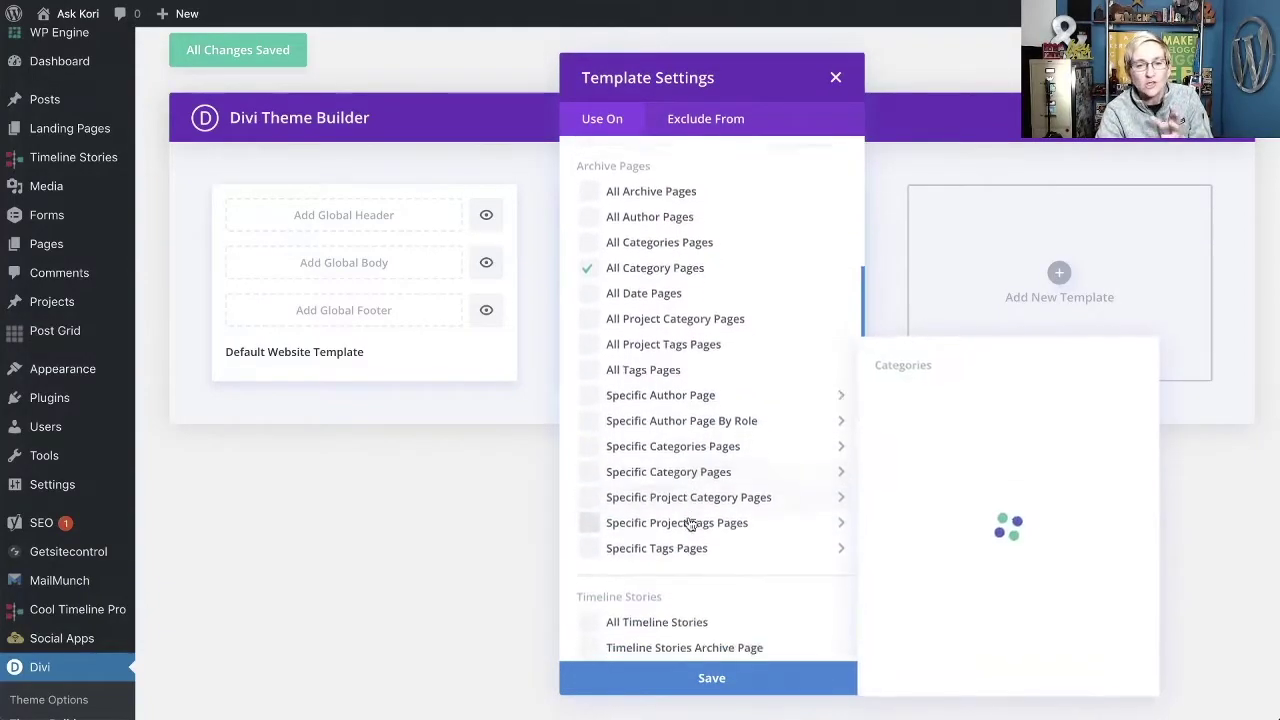
scroll(688, 520, "down", 1)
scroll(688, 516, "down", 2)
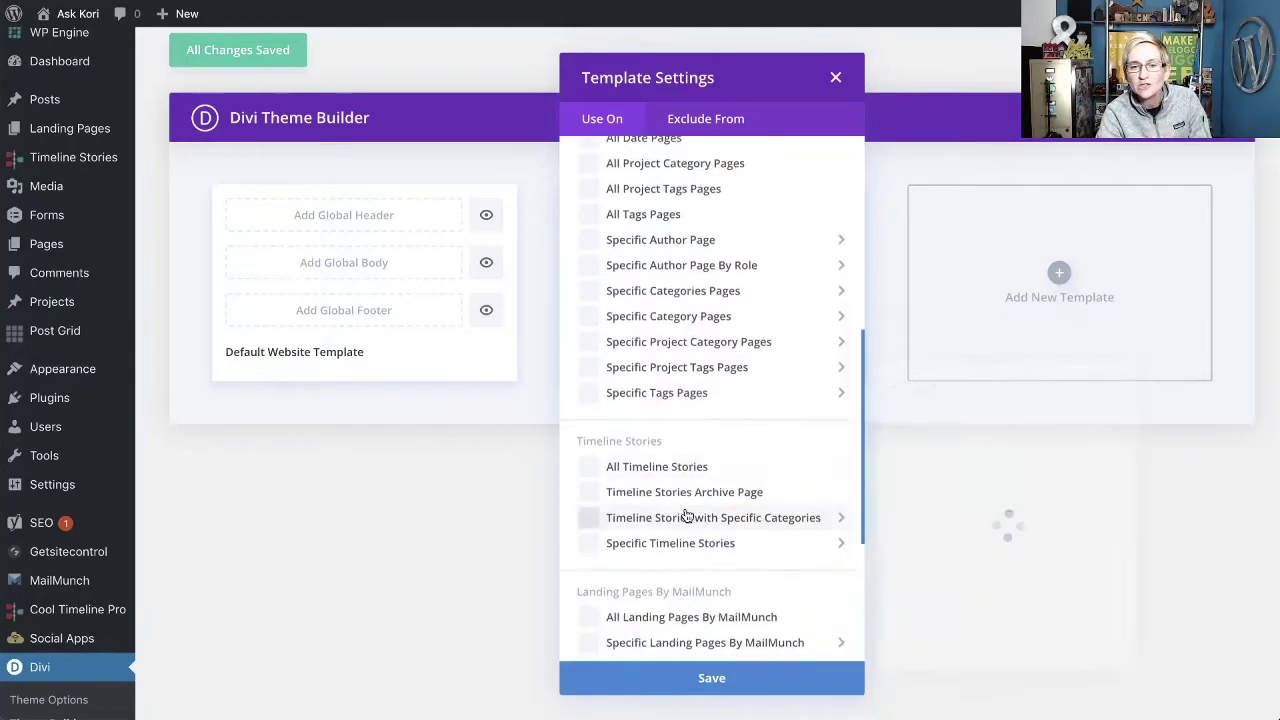
scroll(686, 514, "down", 5)
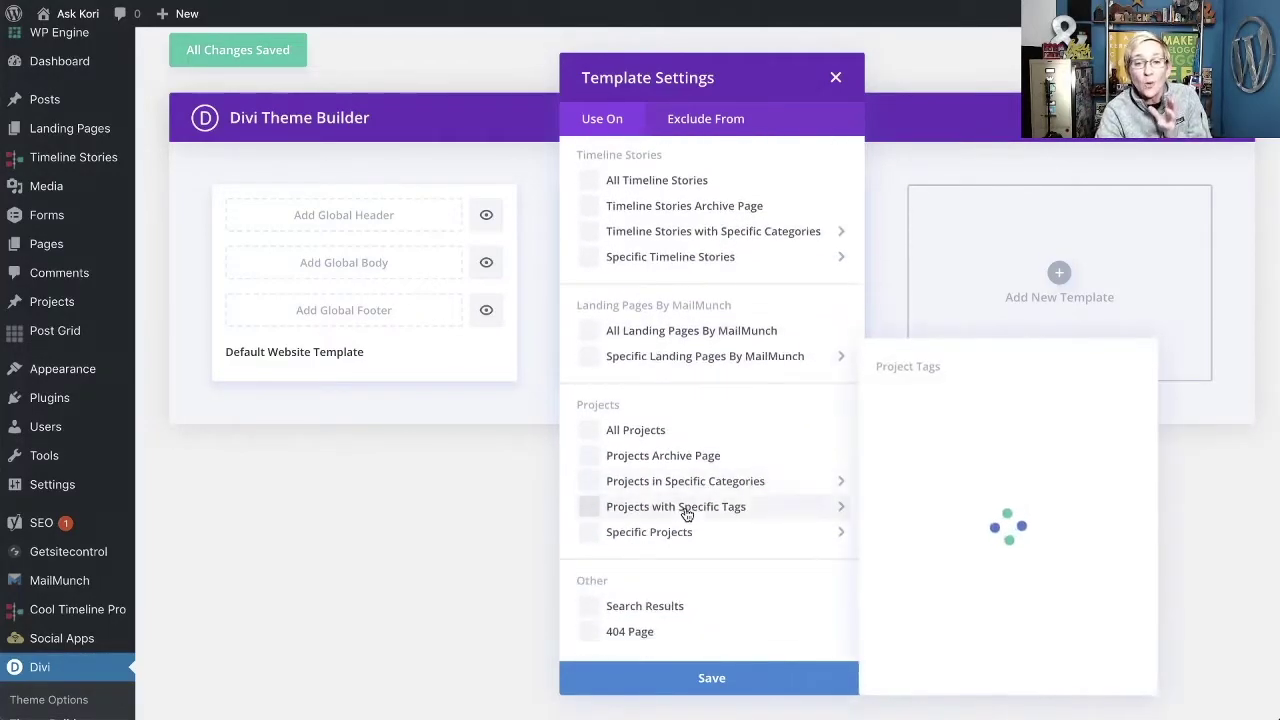
scroll(686, 514, "up", 10)
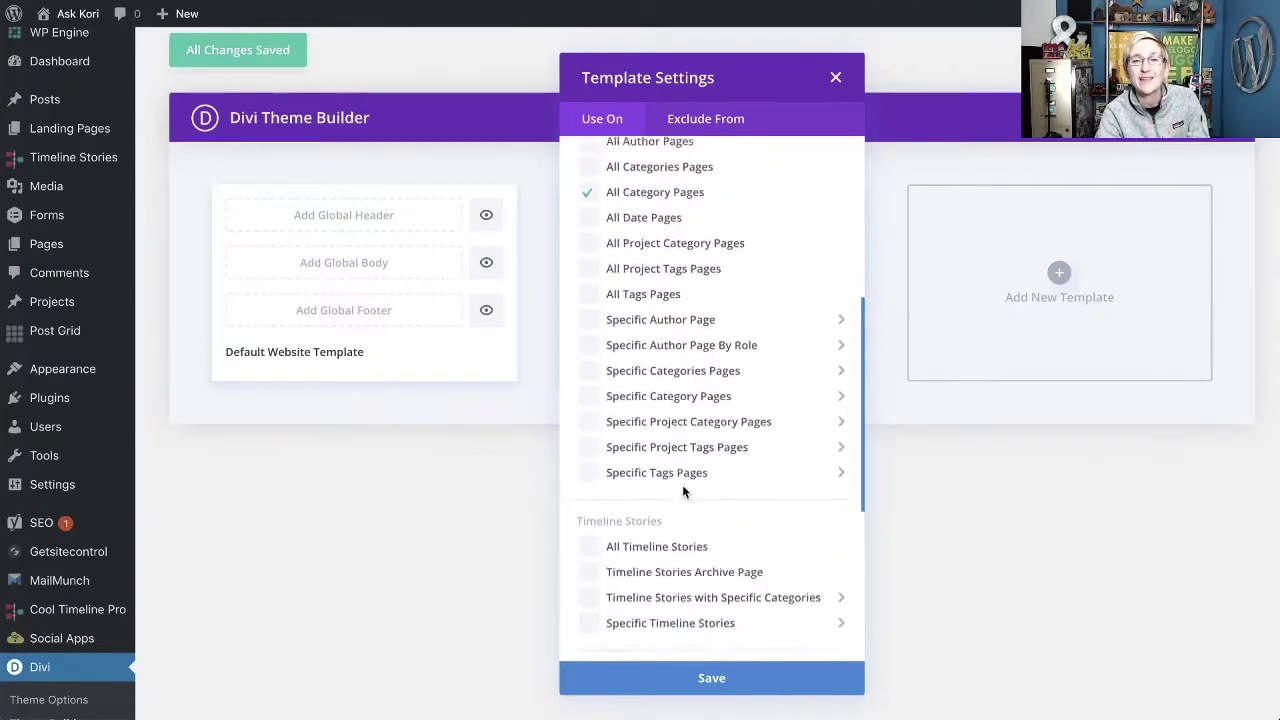
scroll(684, 490, "up", 4)
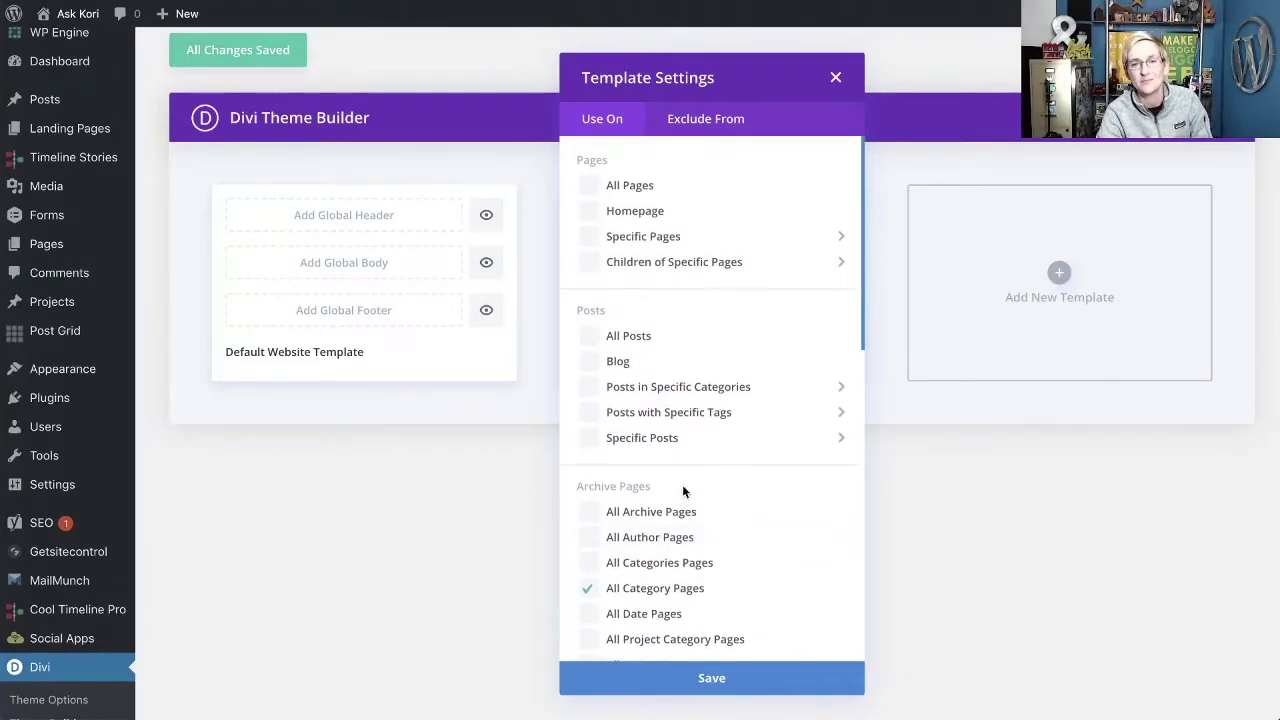
scroll(713, 489, "down", 4)
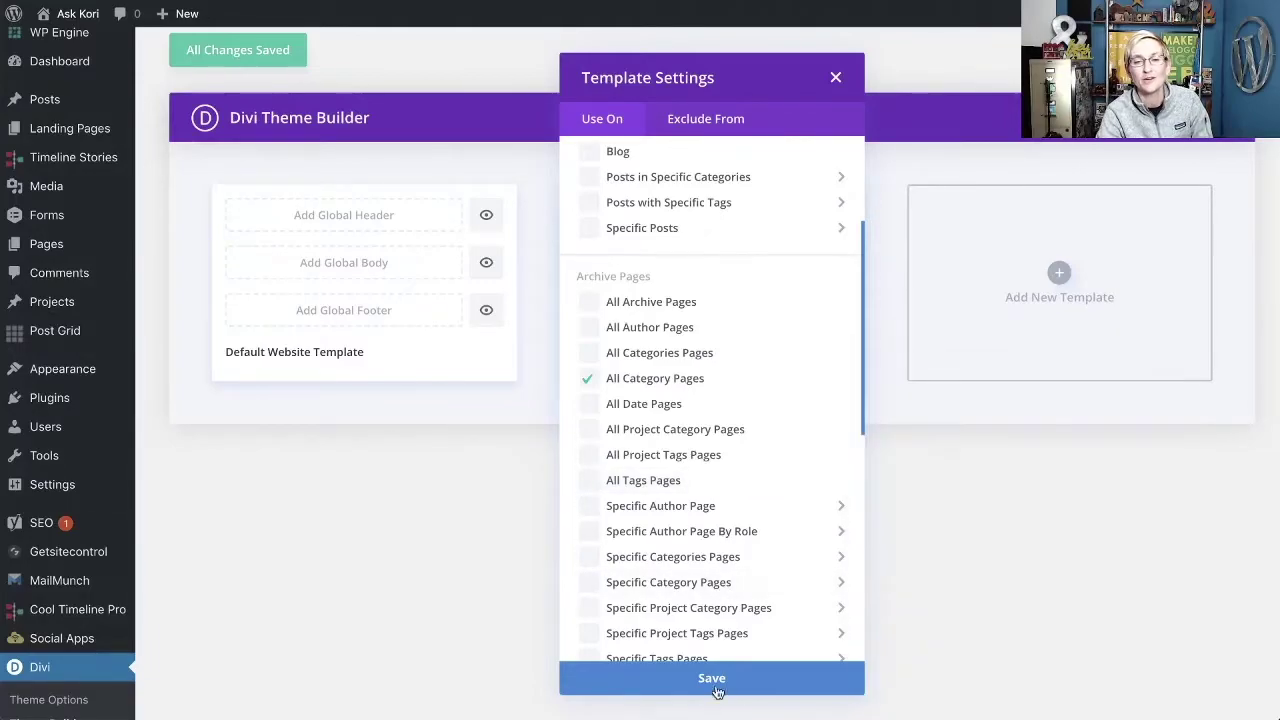
left_click(718, 680)
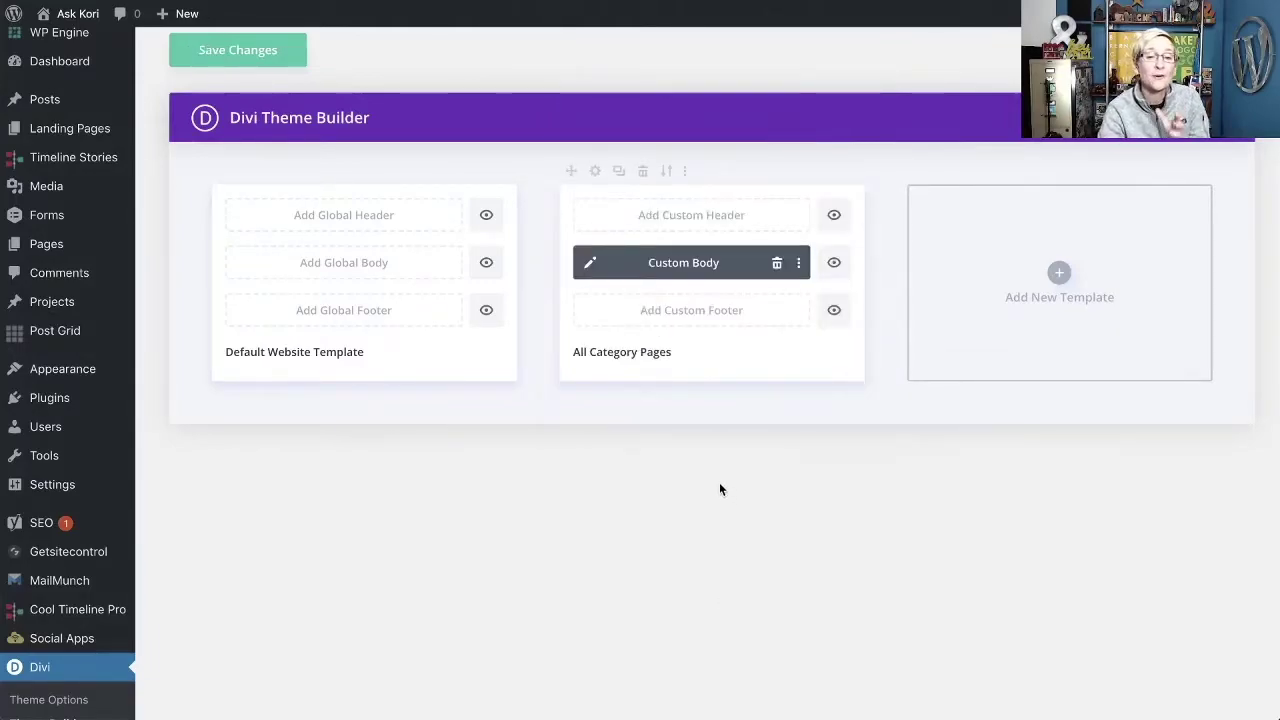